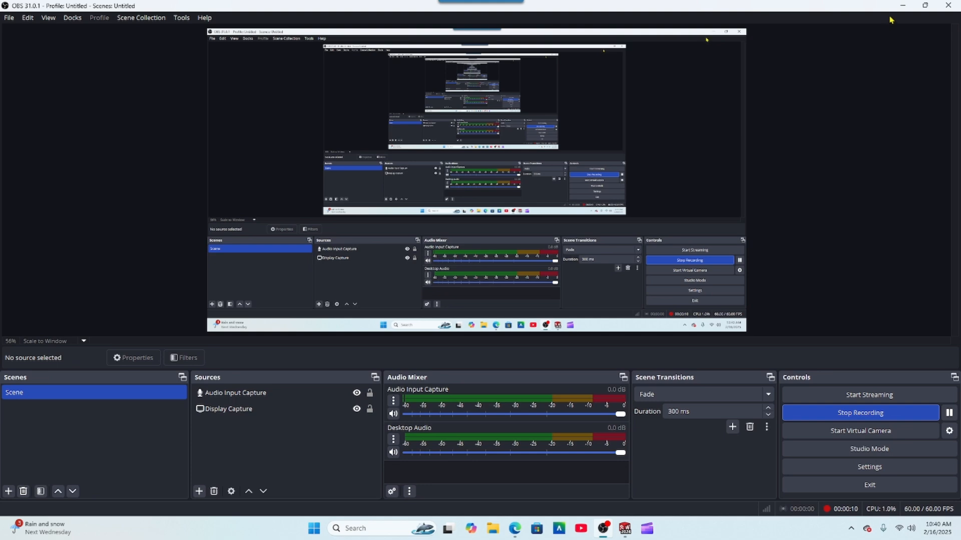
# - Switch from OBS to SOLIDWORKS and add a global variable A equal to 50 in the part's equations
pyautogui.click(903, 6)
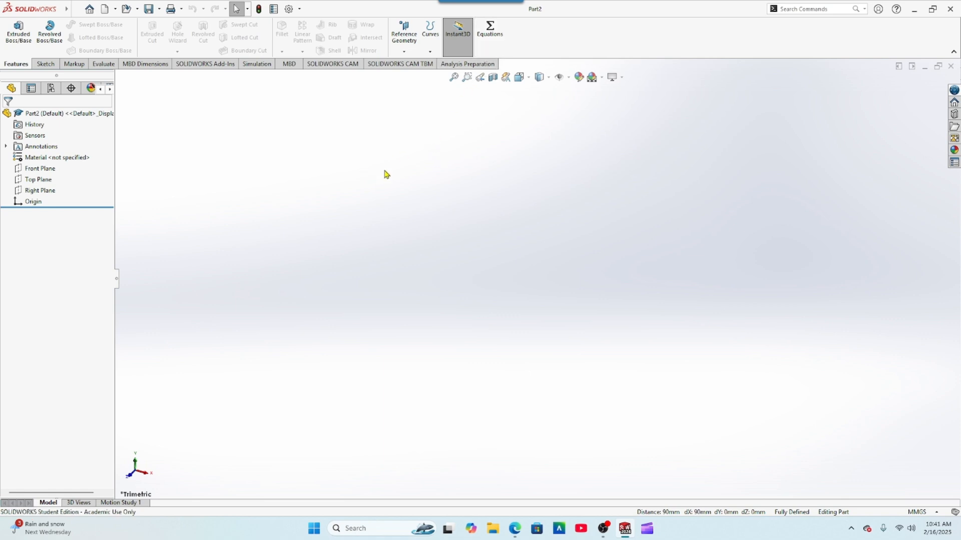
pyautogui.click(489, 34)
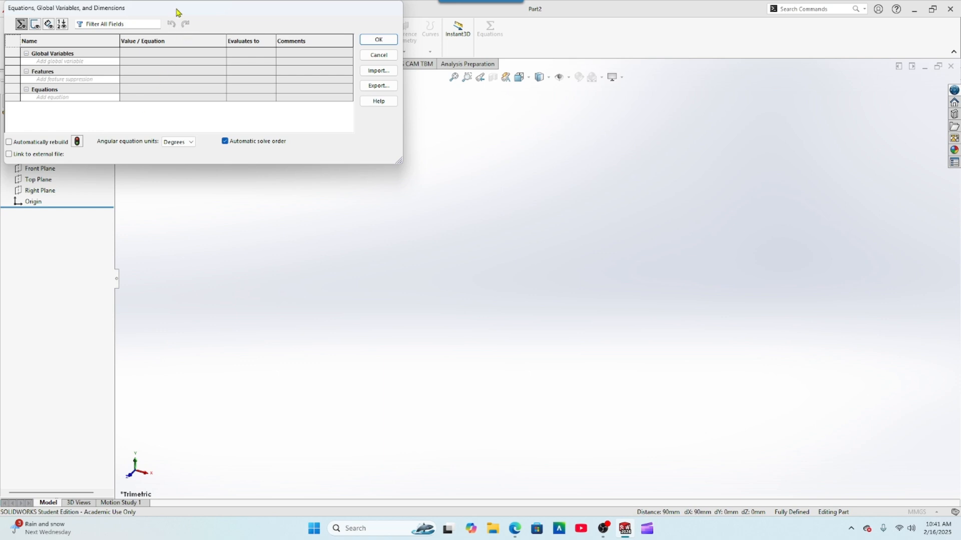
pyautogui.moveTo(178, 13); pyautogui.dragTo(398, 221)
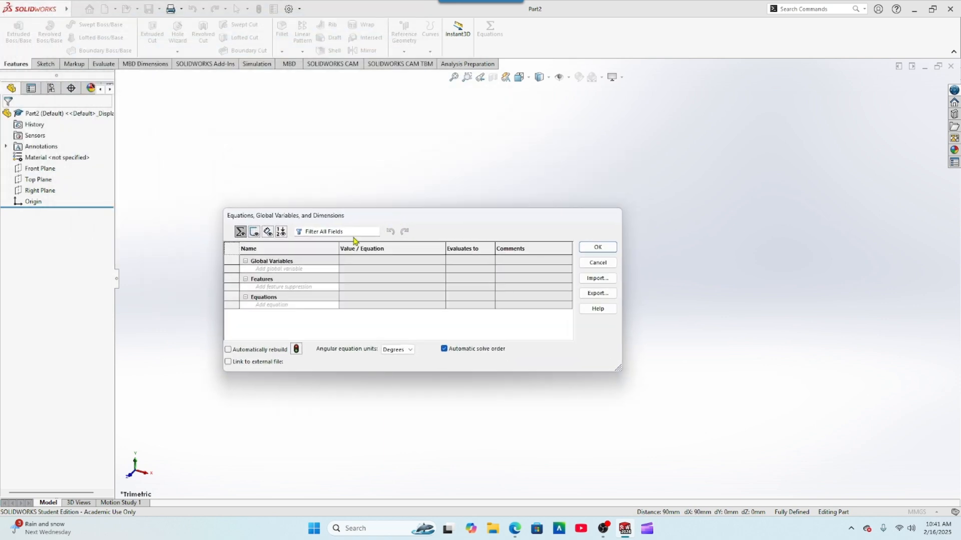
pyautogui.click(286, 269)
pyautogui.write('A')
pyautogui.press('Tab')
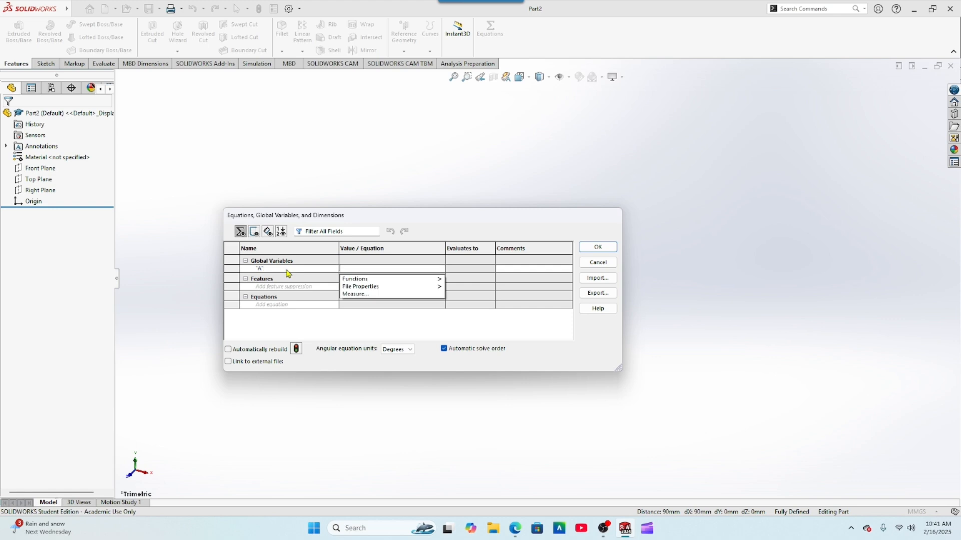
pyautogui.write('50')
pyautogui.press('Tab')
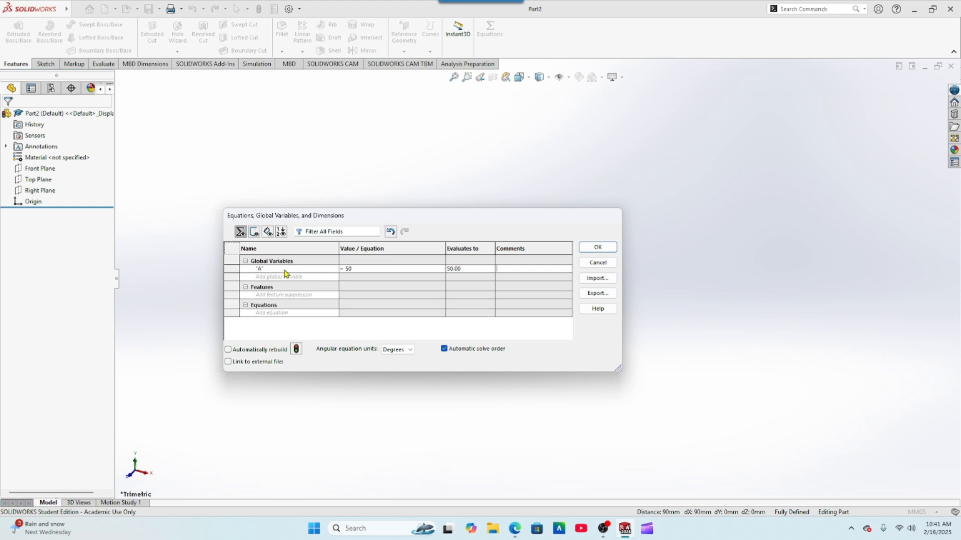
# - Add a second global variable B equal to 70 and accept the equations
pyautogui.click(277, 276)
pyautogui.write('B')
pyautogui.press('Tab')
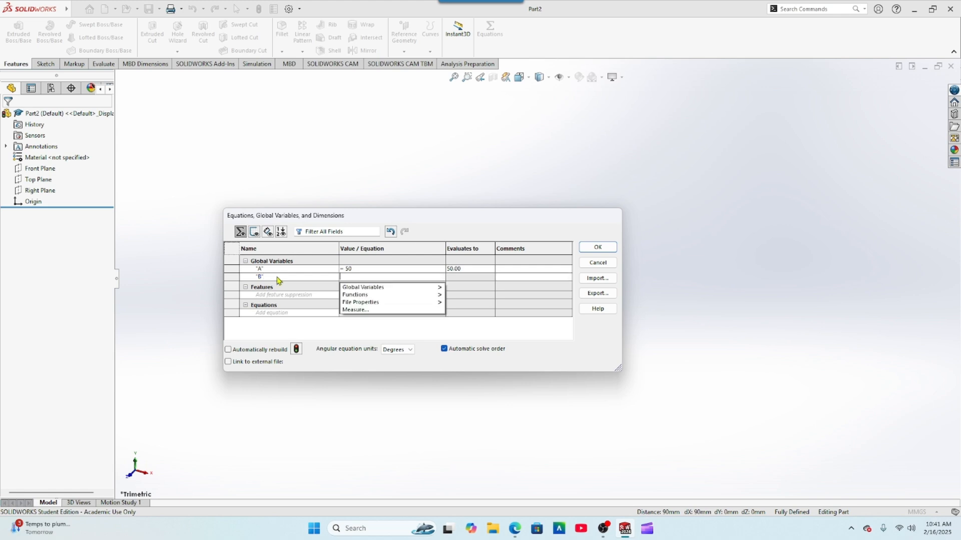
pyautogui.write('=70')
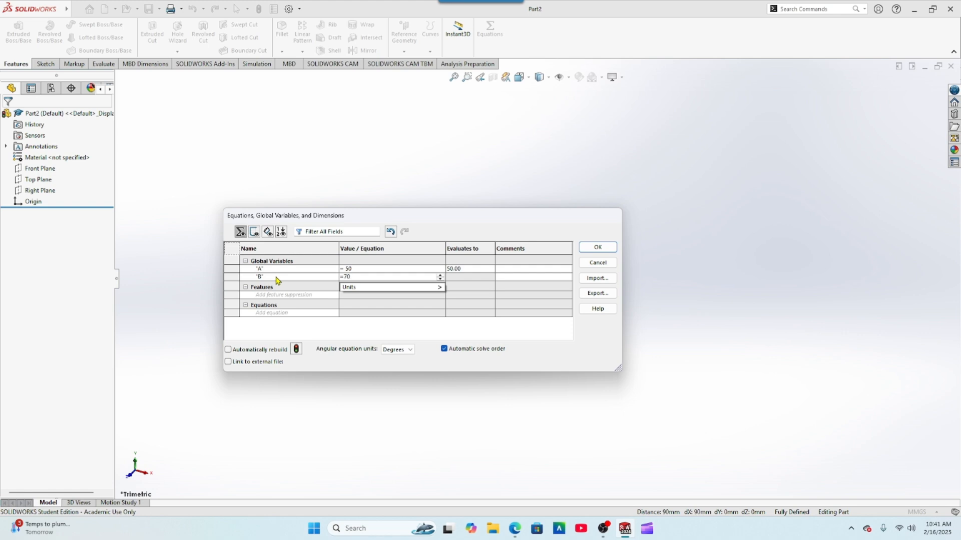
pyautogui.press('Tab')
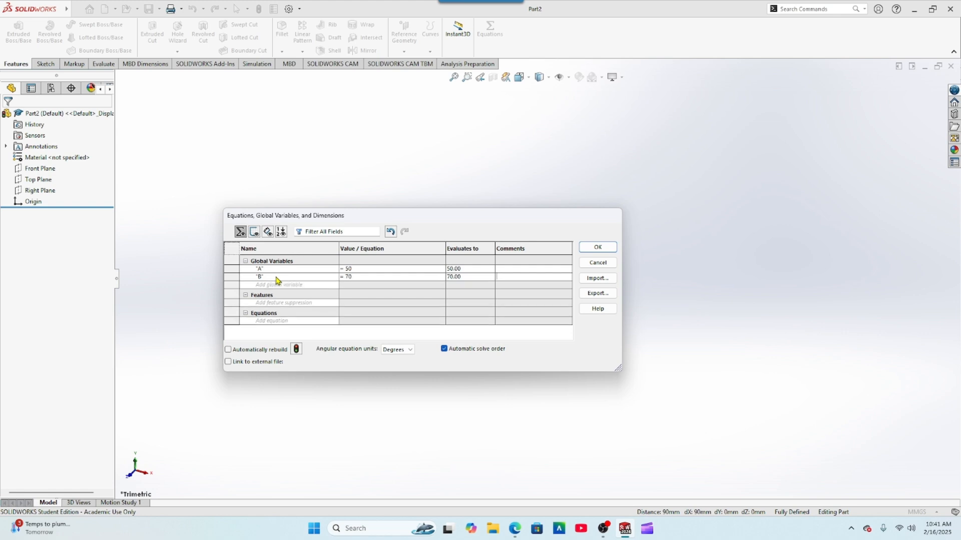
pyautogui.click(605, 249)
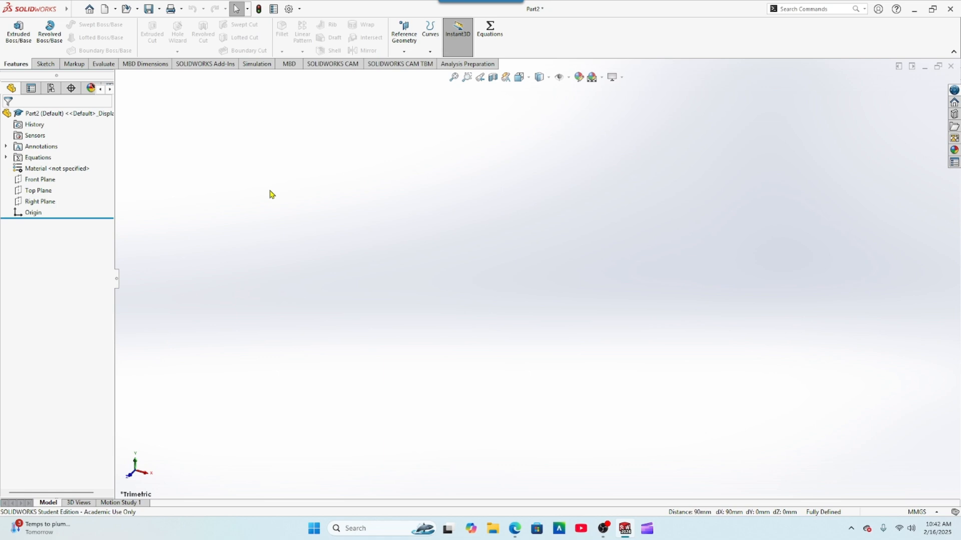
# - Sketch a corner rectangle on the Front Plane from the origin, about 70 mm wide and 89 mm high
pyautogui.click(41, 179)
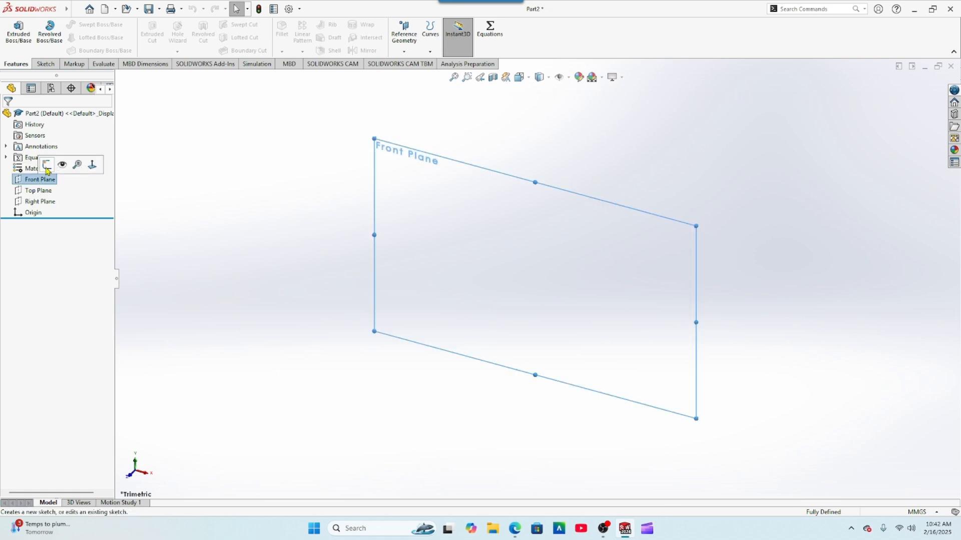
pyautogui.click(46, 168)
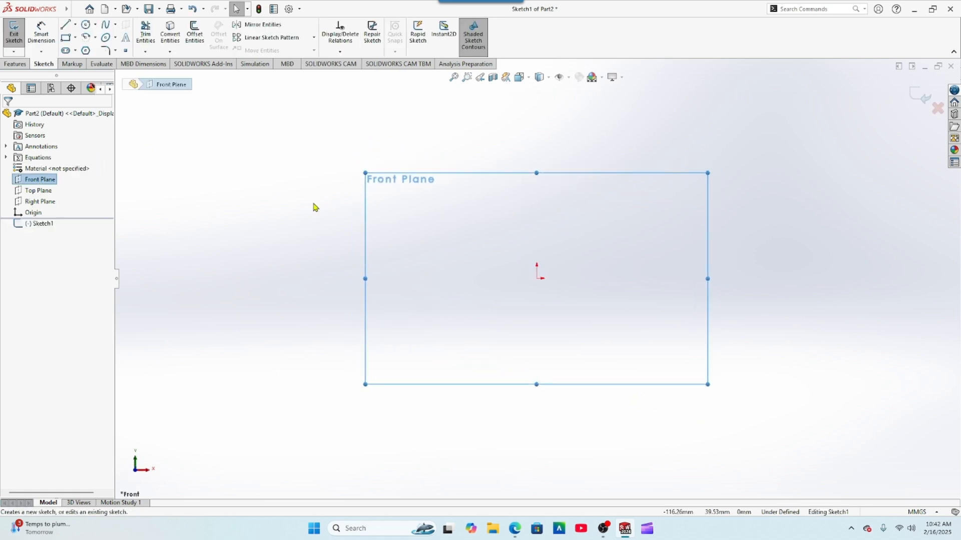
pyautogui.click(66, 38)
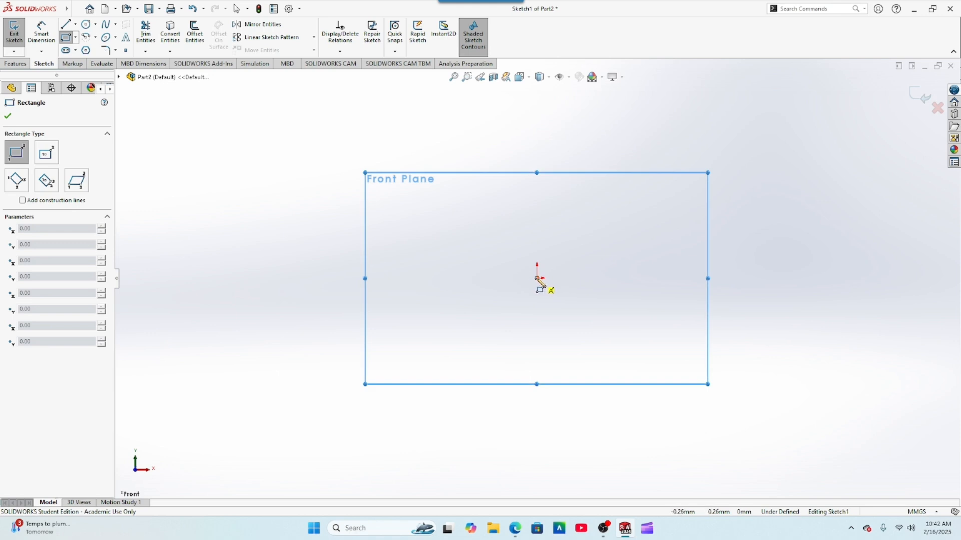
pyautogui.click(537, 278)
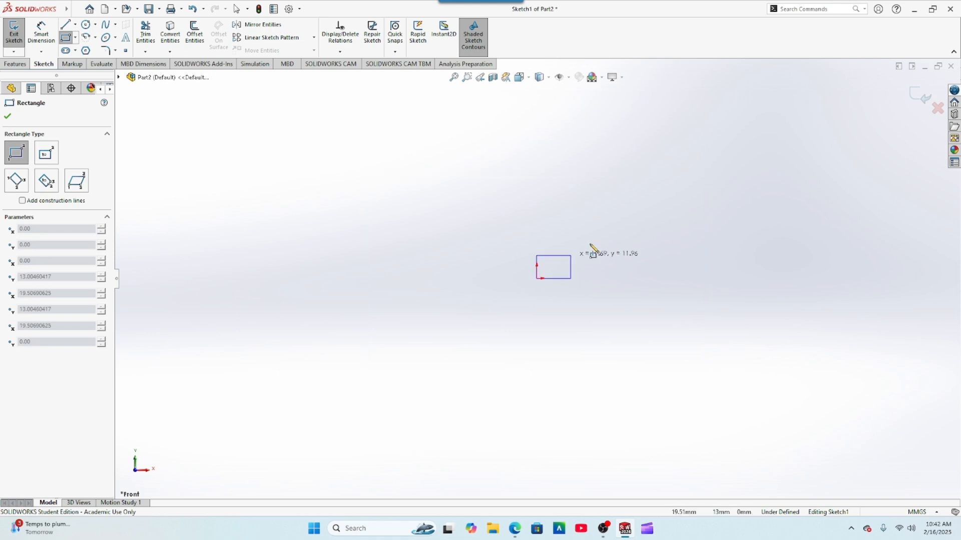
pyautogui.click(672, 108)
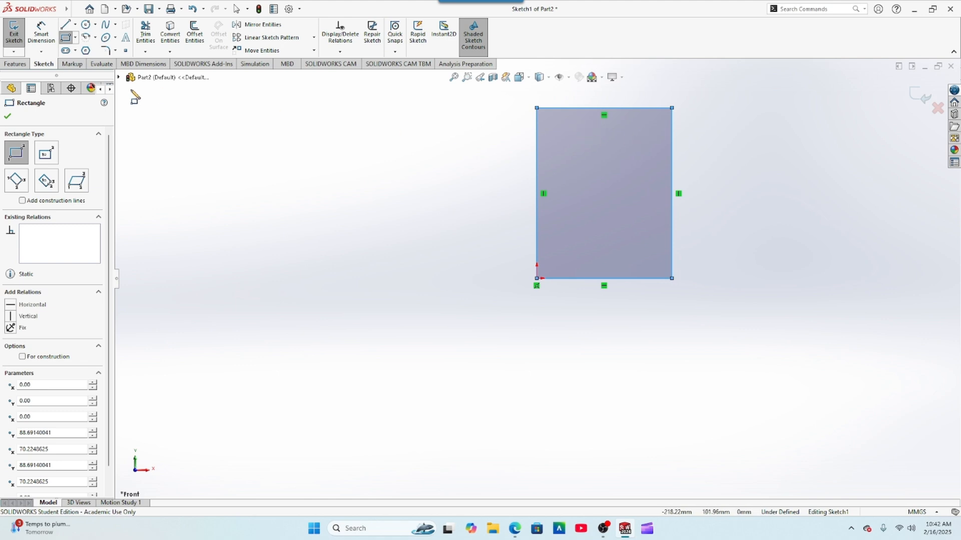
pyautogui.click(7, 116)
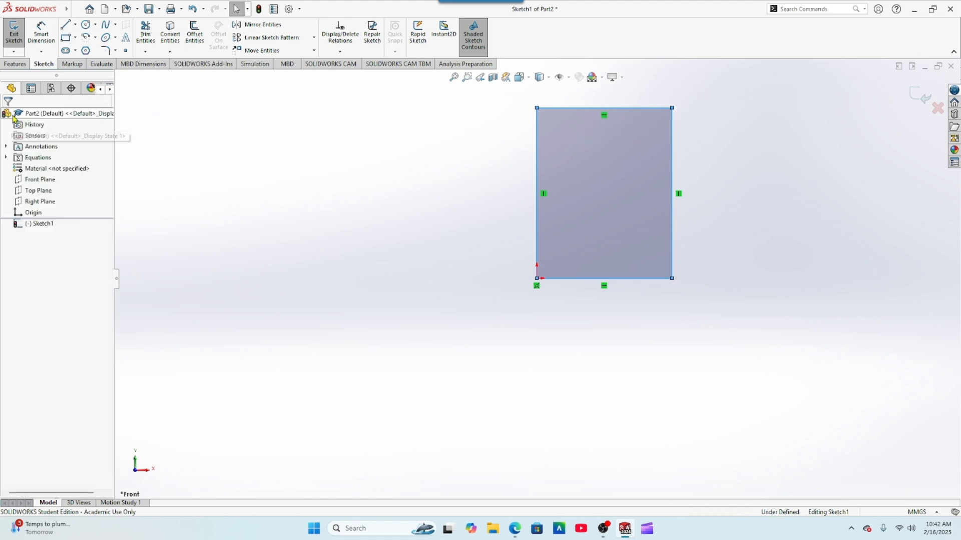
# - Dimension the rectangle's bottom edge and link its length to the global variable A
pyautogui.click(42, 36)
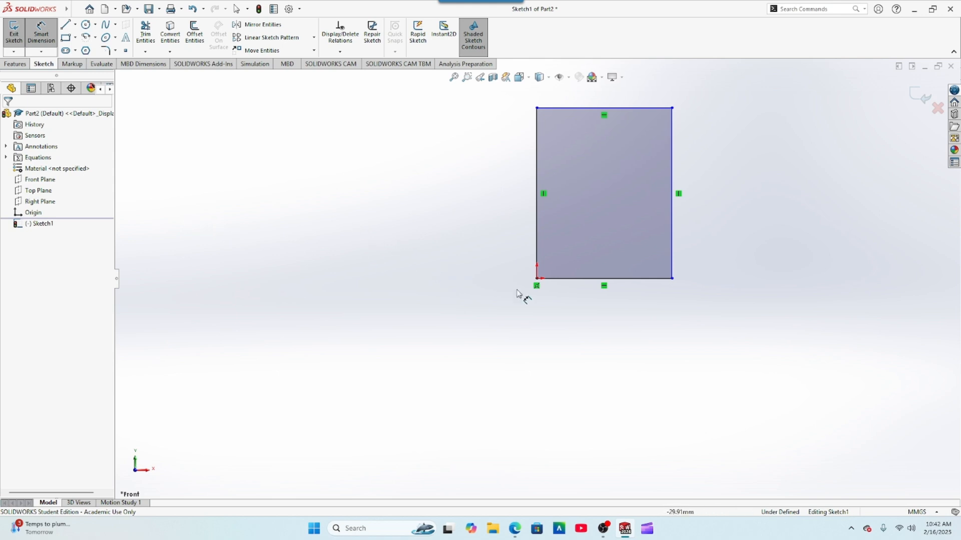
pyautogui.click(630, 281)
pyautogui.click(609, 325)
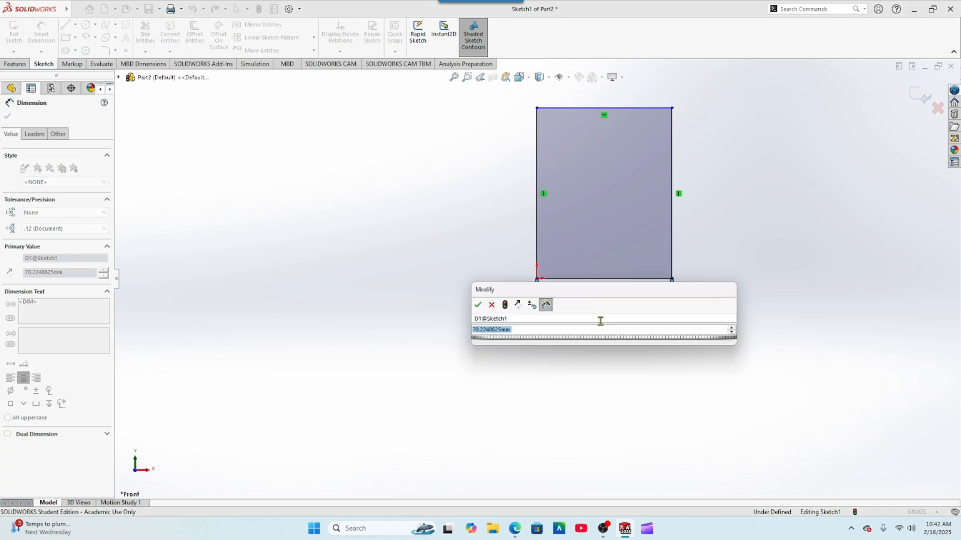
pyautogui.write('=')
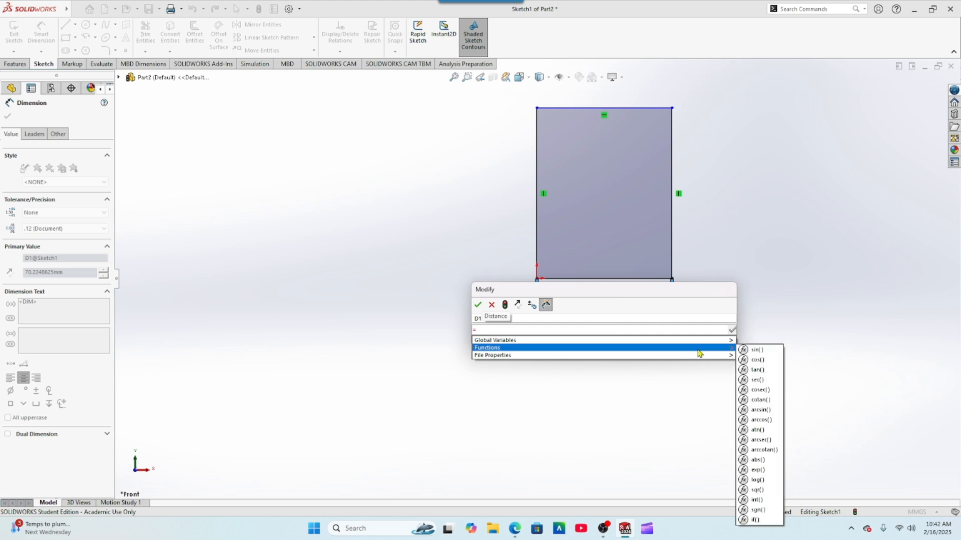
pyautogui.moveTo(729, 342)
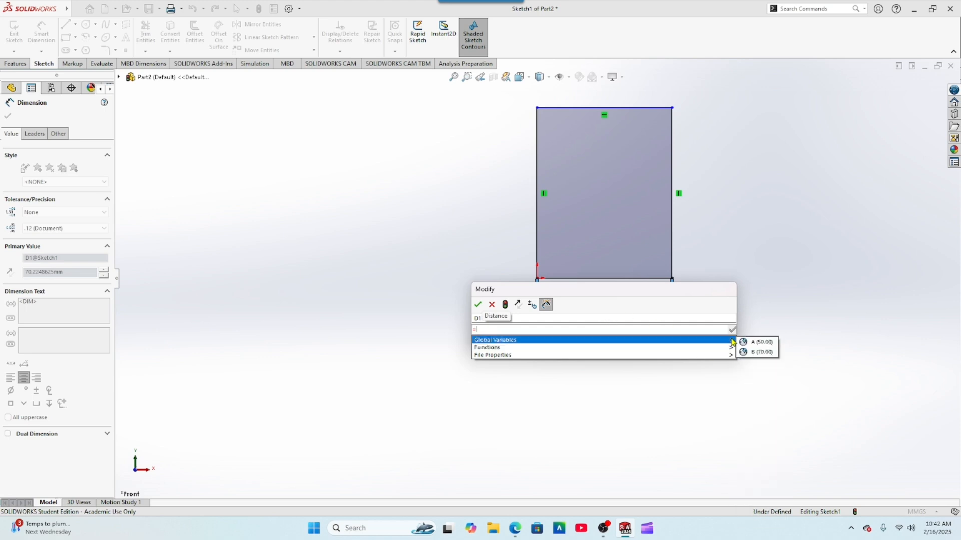
pyautogui.click(761, 342)
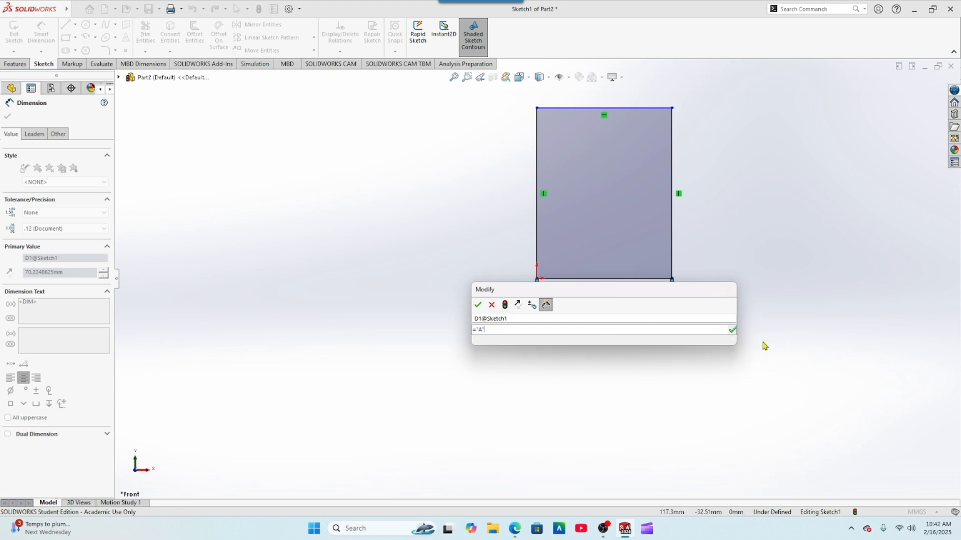
pyautogui.click(732, 330)
pyautogui.click(478, 305)
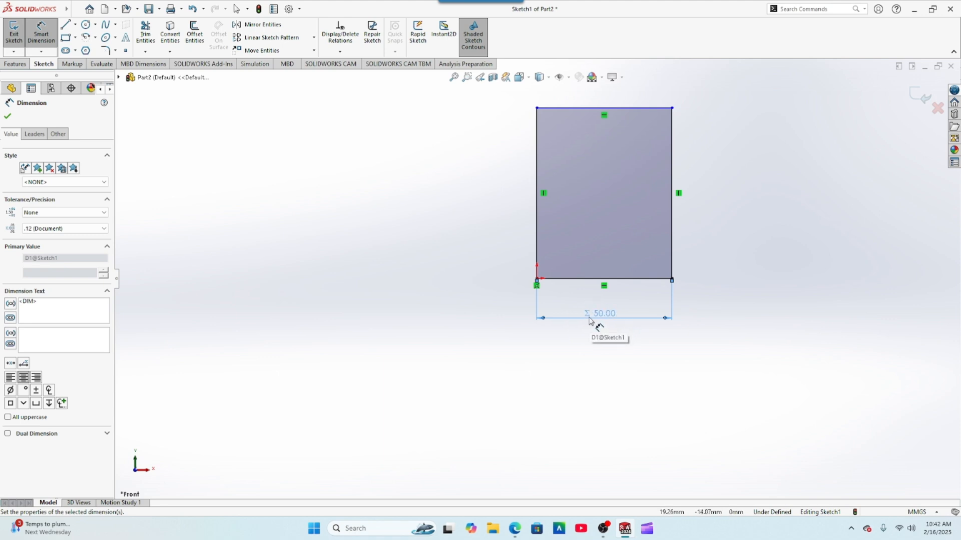
# - Dimension the rectangle's left edge and link its length to the global variable B
pyautogui.click(538, 245)
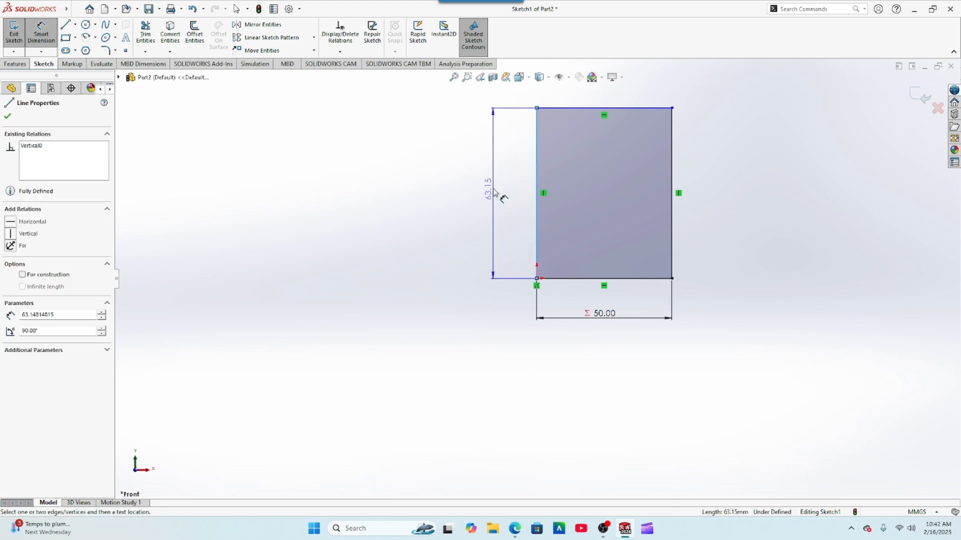
pyautogui.click(497, 195)
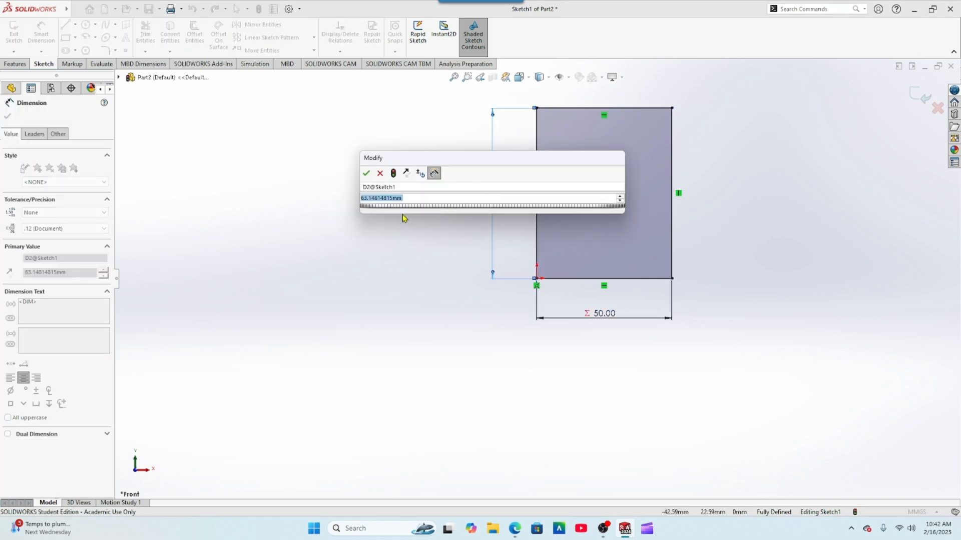
pyautogui.write('=')
pyautogui.moveTo(405, 218)
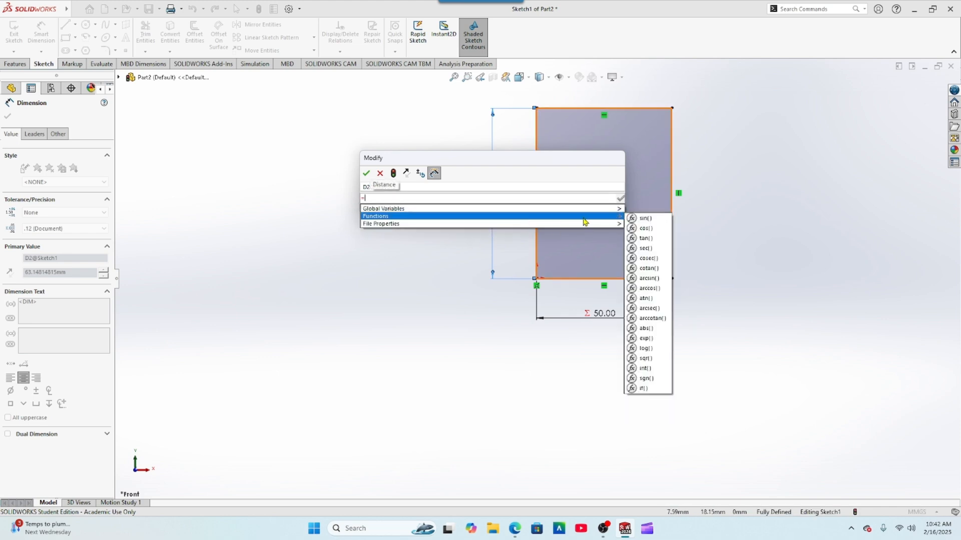
pyautogui.moveTo(619, 209)
pyautogui.click(644, 221)
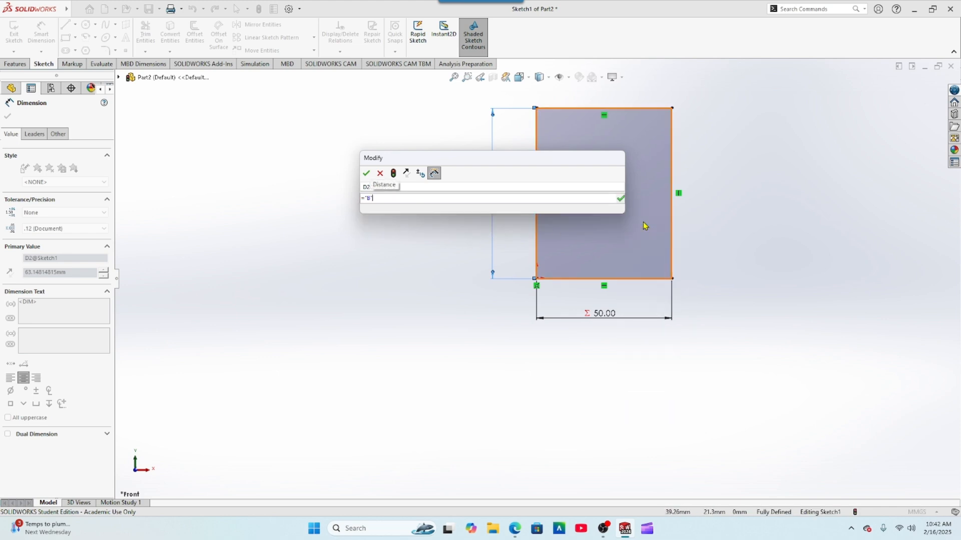
pyautogui.click(620, 198)
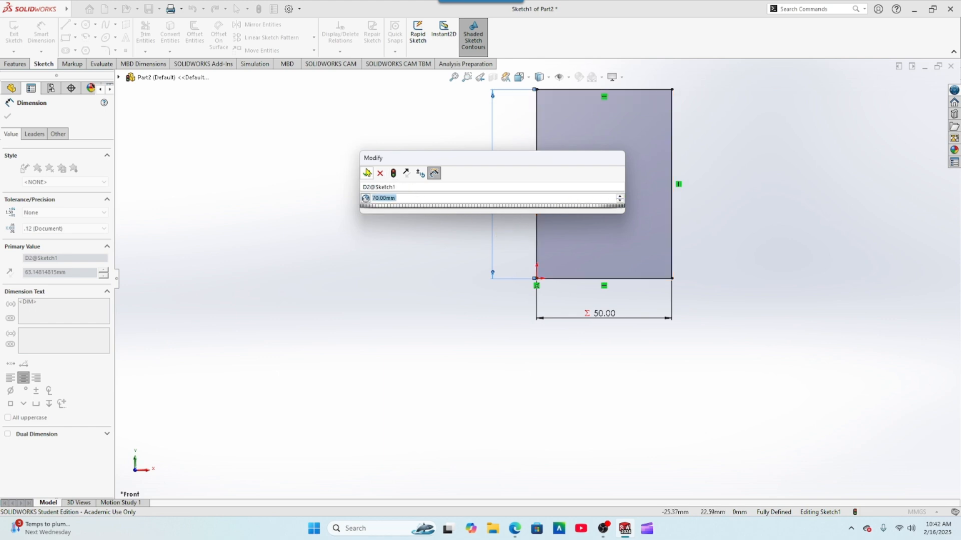
pyautogui.click(366, 175)
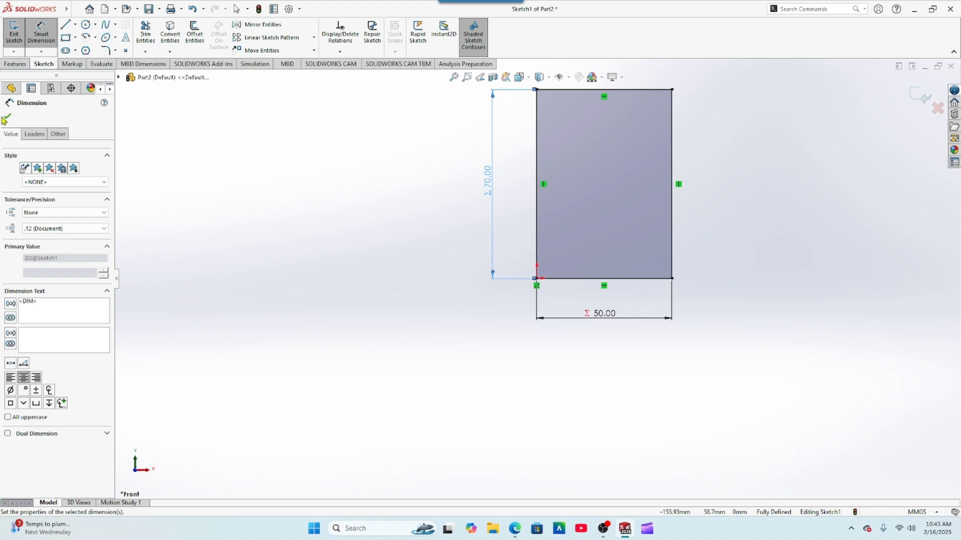
pyautogui.press('Escape')
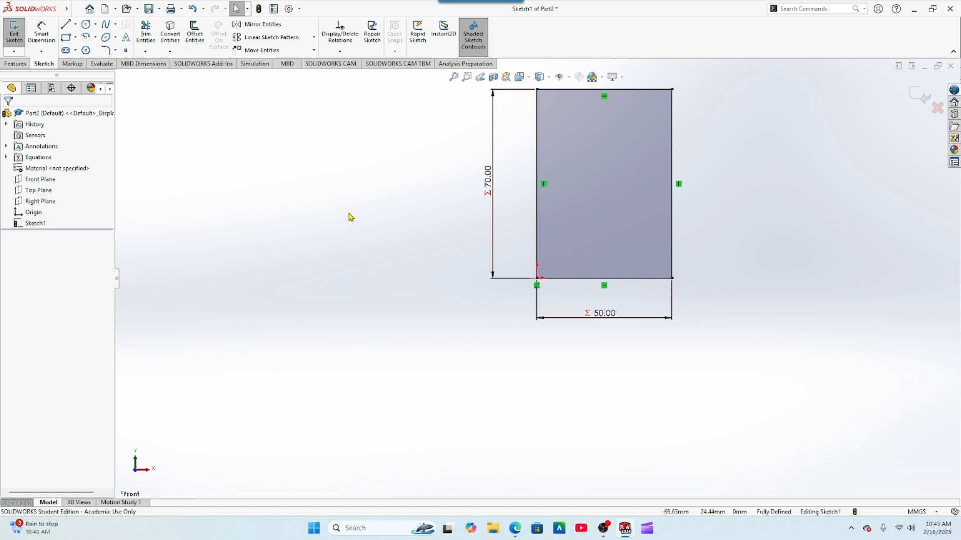
# - Extrude the rectangle as a boss with a blind depth of 67 mm
pyautogui.click(16, 66)
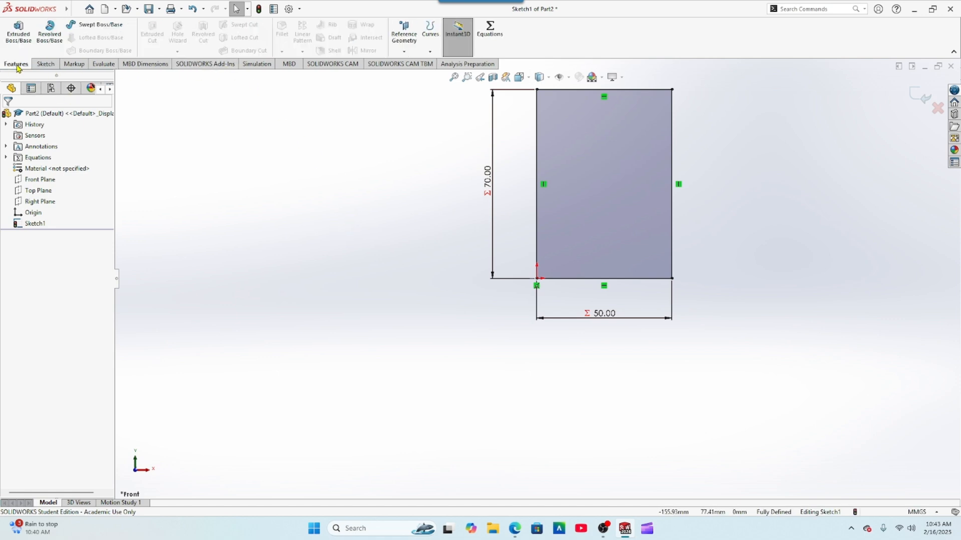
pyautogui.click(19, 31)
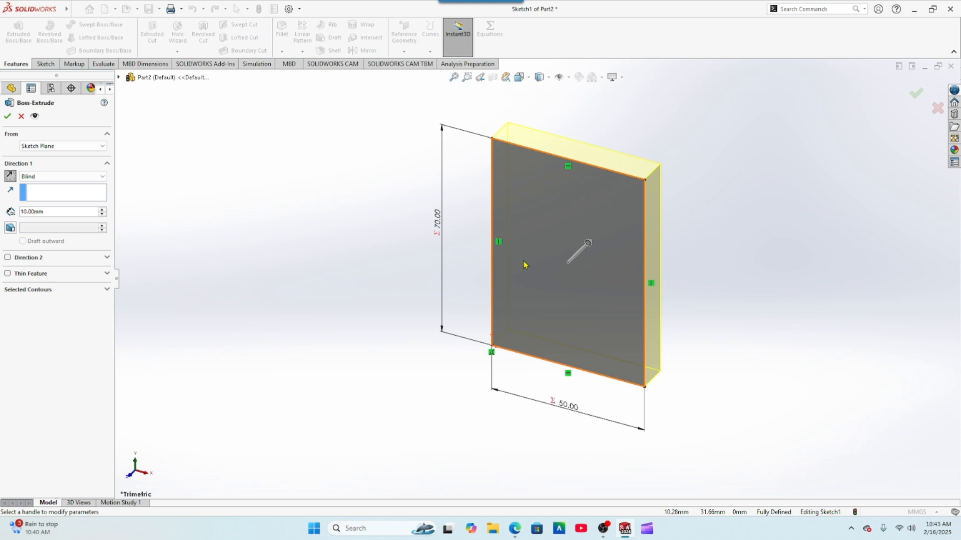
pyautogui.doubleClick(74, 211)
pyautogui.write('67')
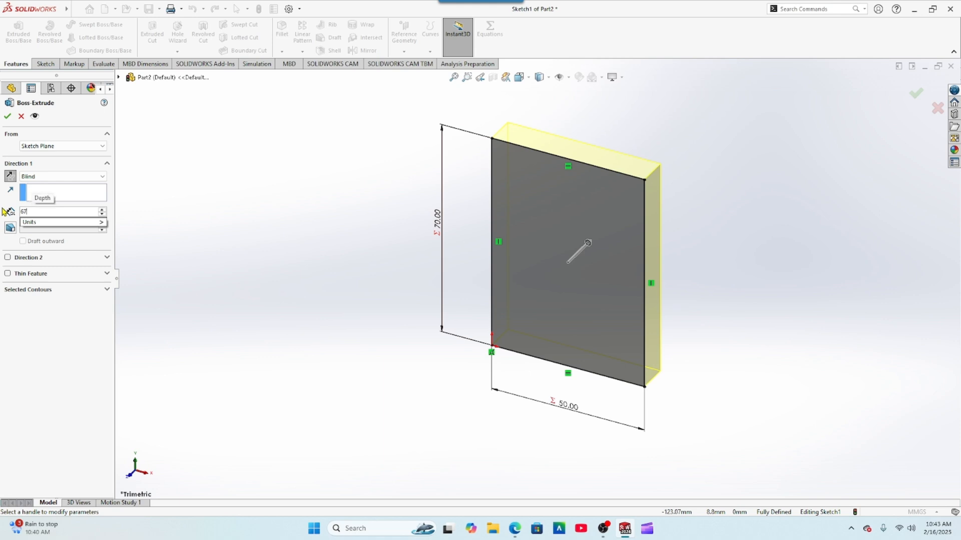
pyautogui.press('Return')
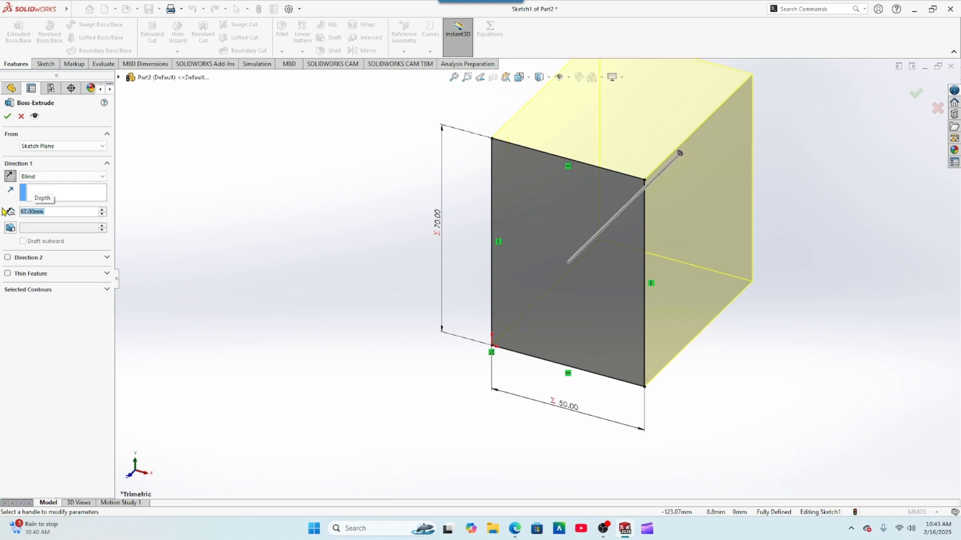
pyautogui.click(7, 117)
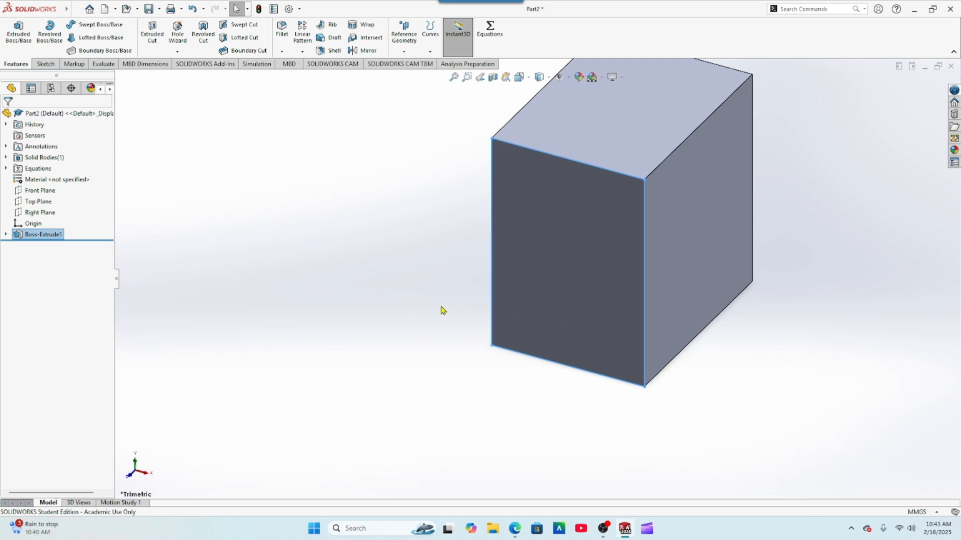
# - Start a sketch on the block's front face and draw a circle of about 17 mm radius in its lower half
pyautogui.click(573, 290)
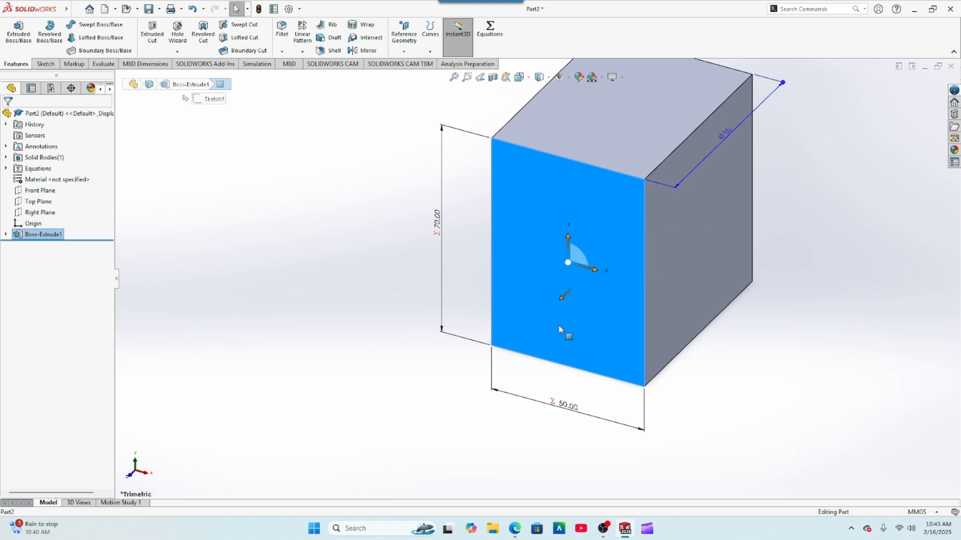
pyautogui.click(599, 303)
pyautogui.click(642, 271)
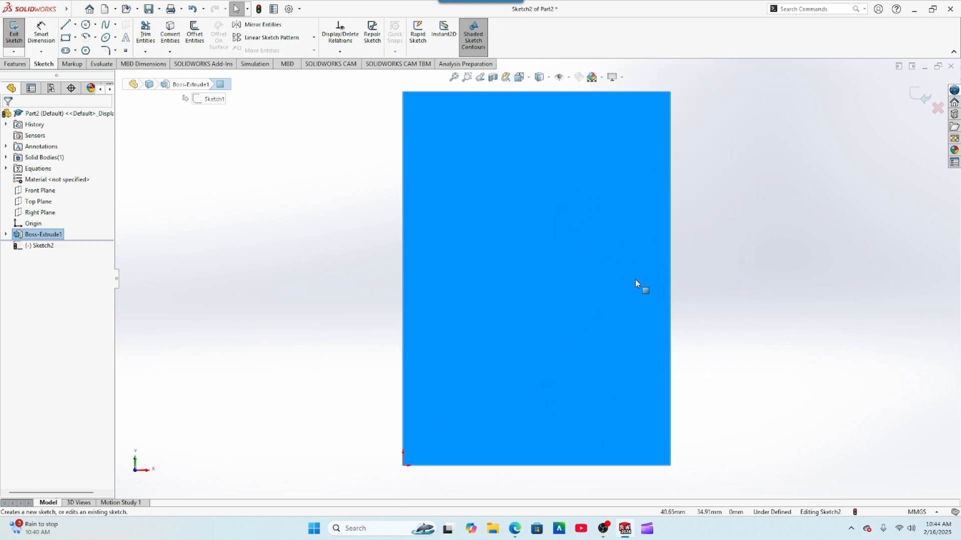
pyautogui.click(734, 286)
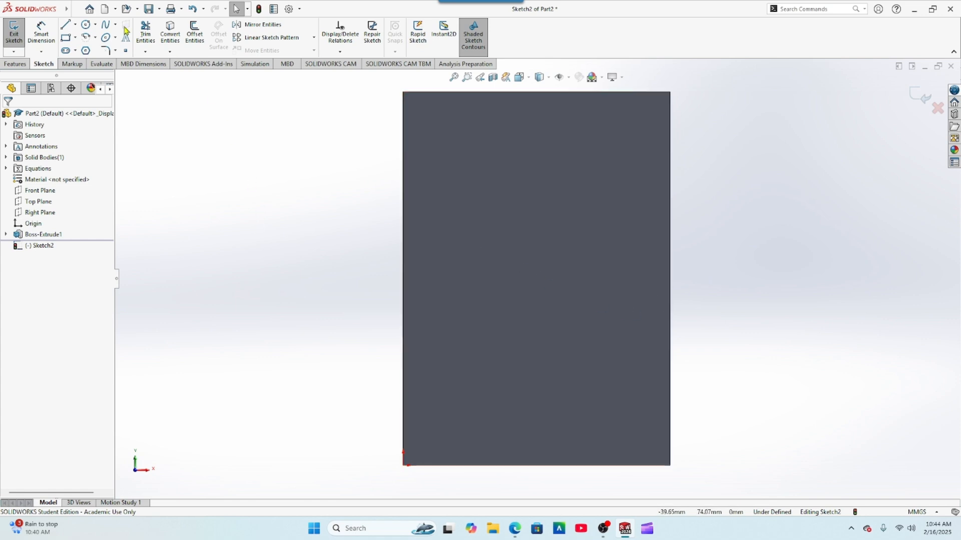
pyautogui.click(86, 24)
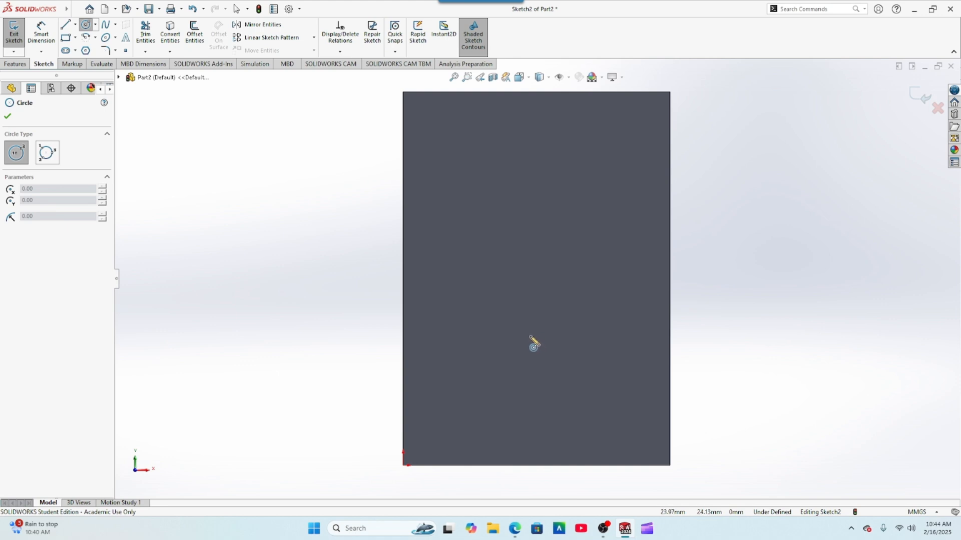
pyautogui.click(518, 324)
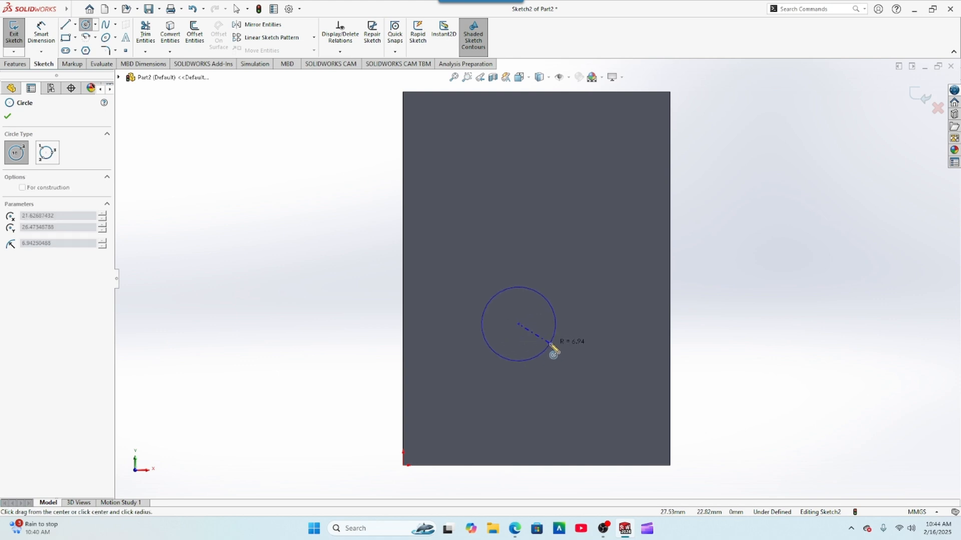
pyautogui.click(609, 344)
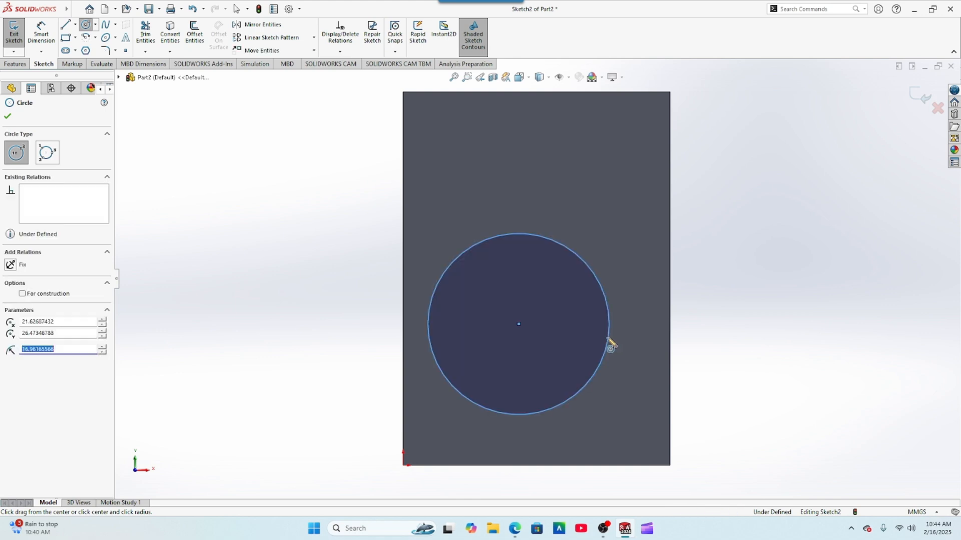
pyautogui.click(7, 117)
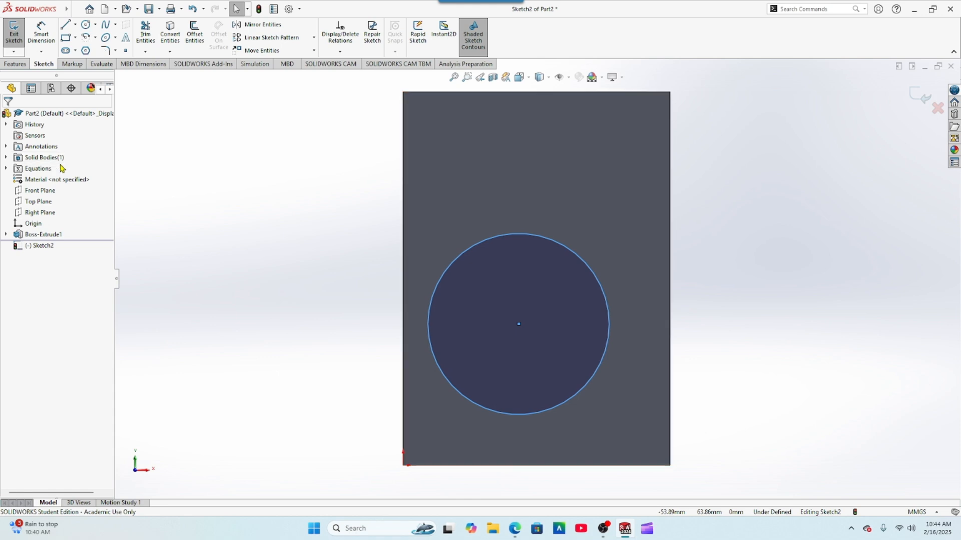
# - Dimension the circle's diameter as 38 mm
pyautogui.click(41, 33)
pyautogui.click(611, 323)
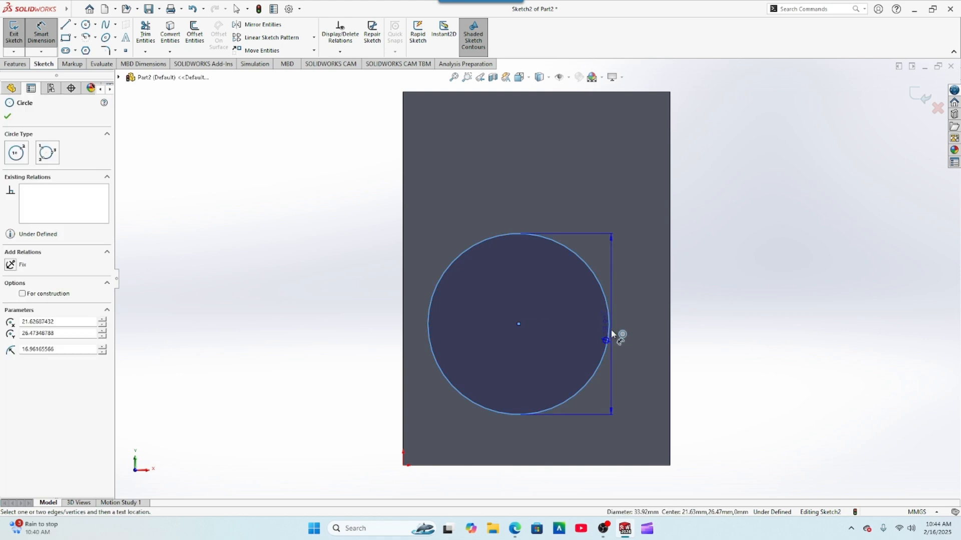
pyautogui.click(721, 325)
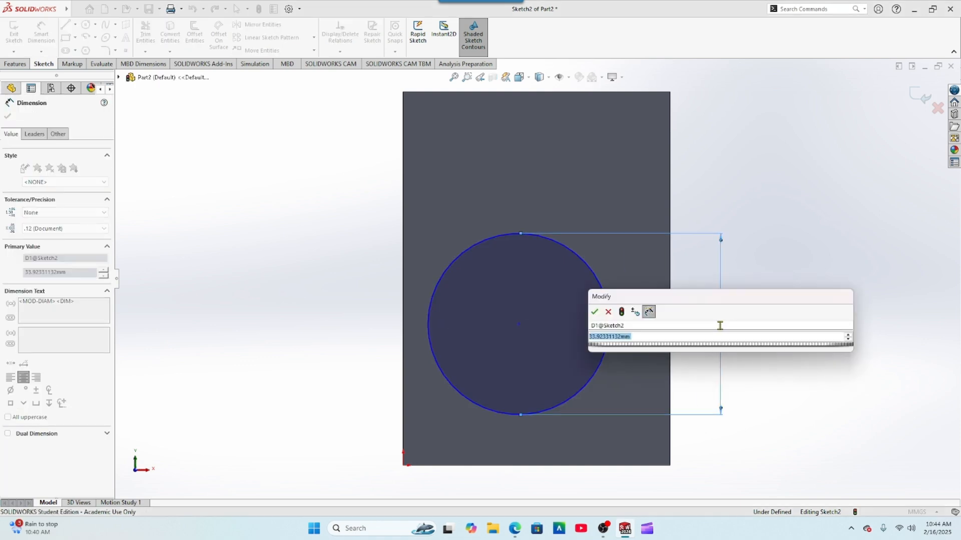
pyautogui.write('38')
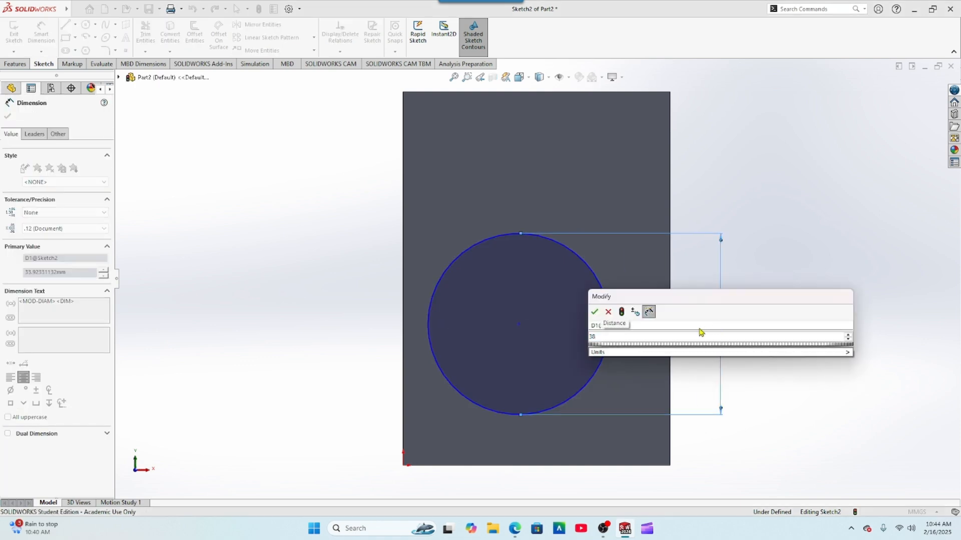
pyautogui.click(598, 311)
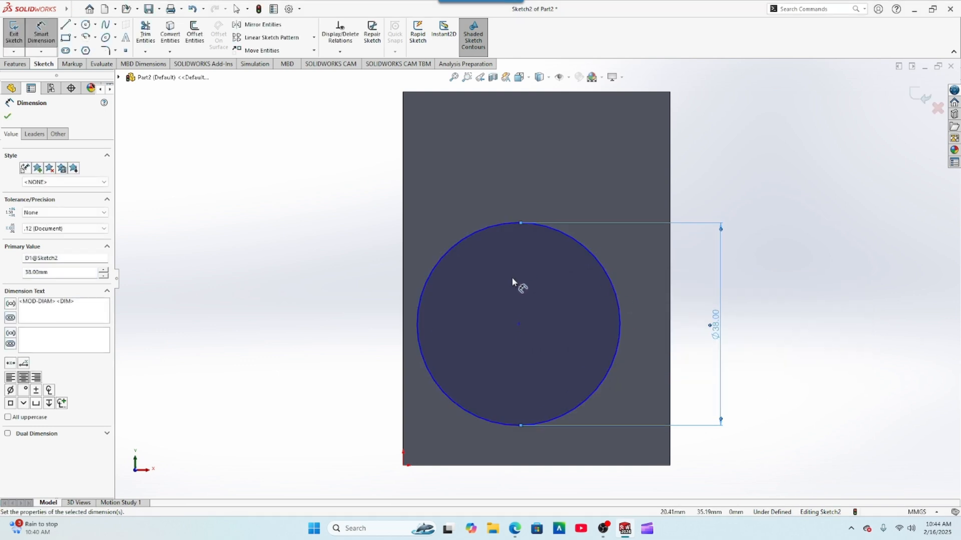
# - Dimension the horizontal distance from the origin to the circle's centre as 27 mm
pyautogui.click(404, 466)
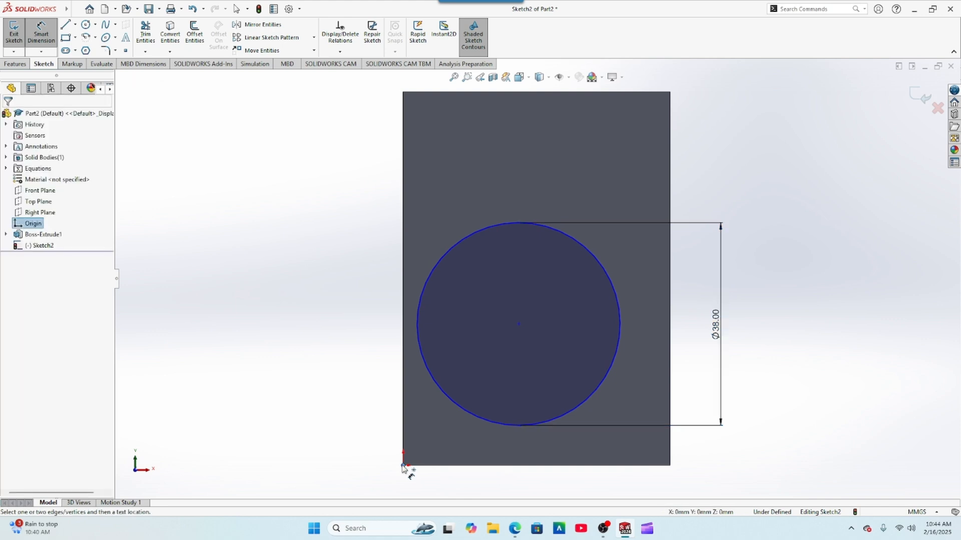
pyautogui.click(482, 423)
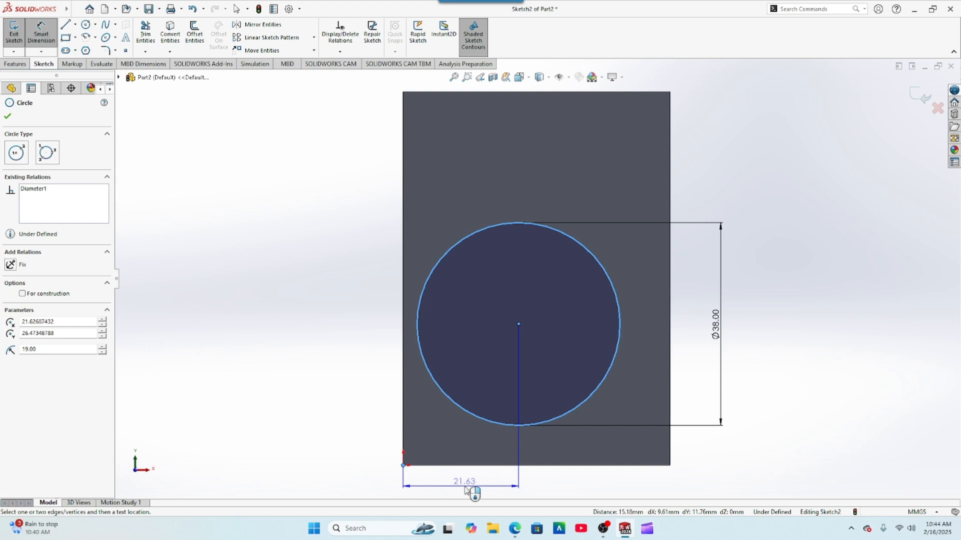
pyautogui.click(465, 487)
pyautogui.write('27')
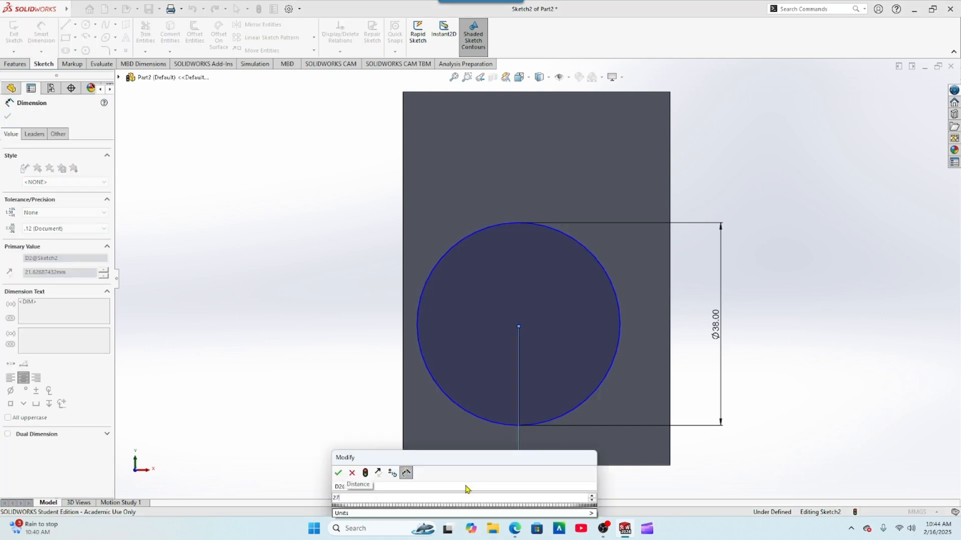
pyautogui.press('Return')
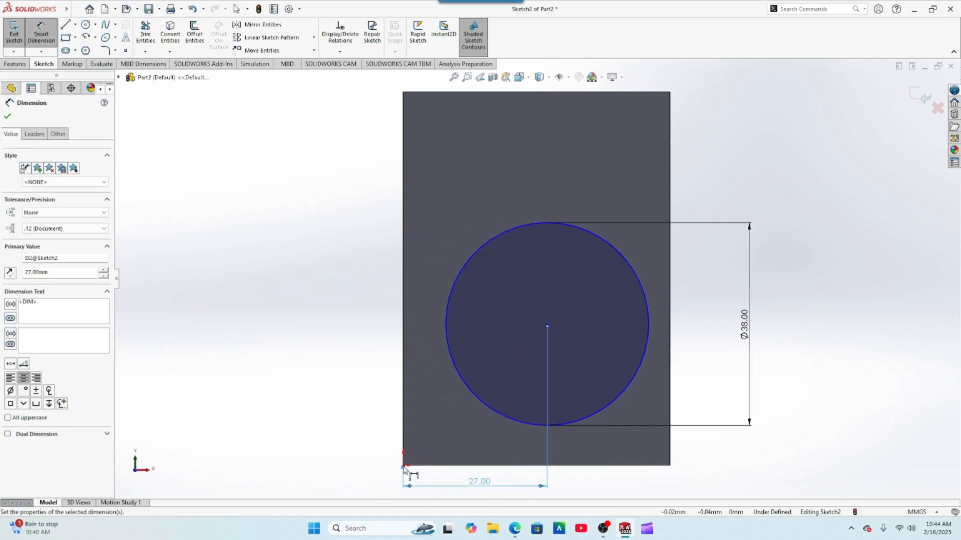
# - Dimension the vertical distance from the origin to the circle's centre as 27 mm and finish dimensioning
pyautogui.click(404, 468)
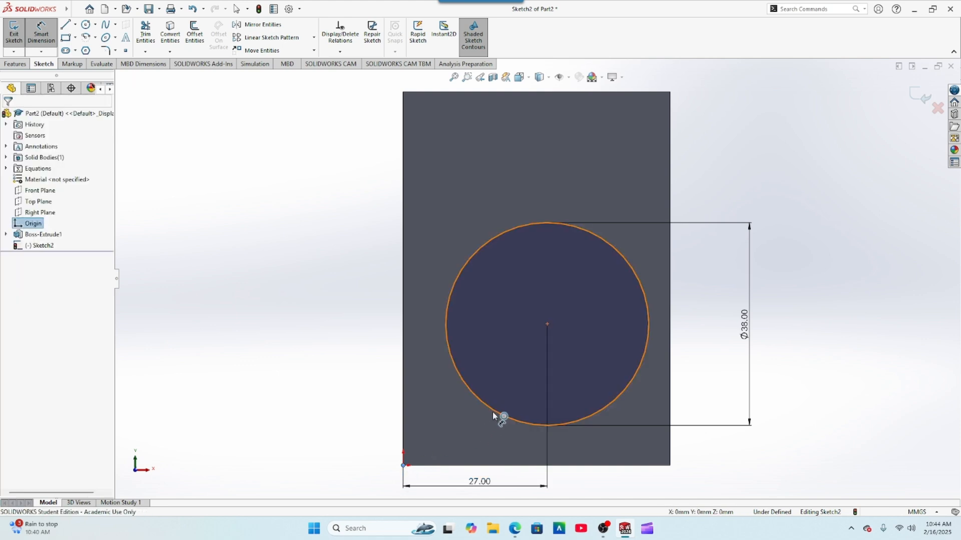
pyautogui.click(497, 420)
pyautogui.click(369, 396)
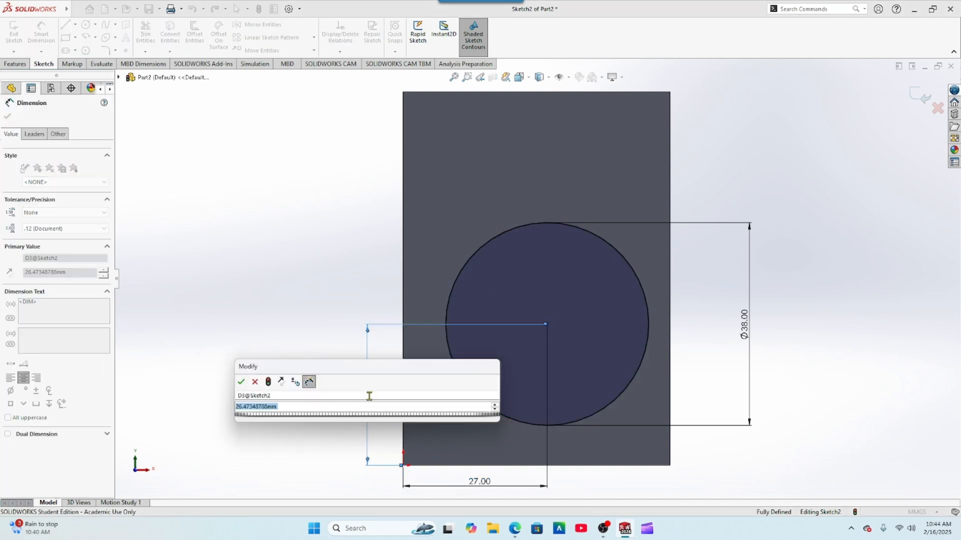
pyautogui.write('27')
pyautogui.press('Return')
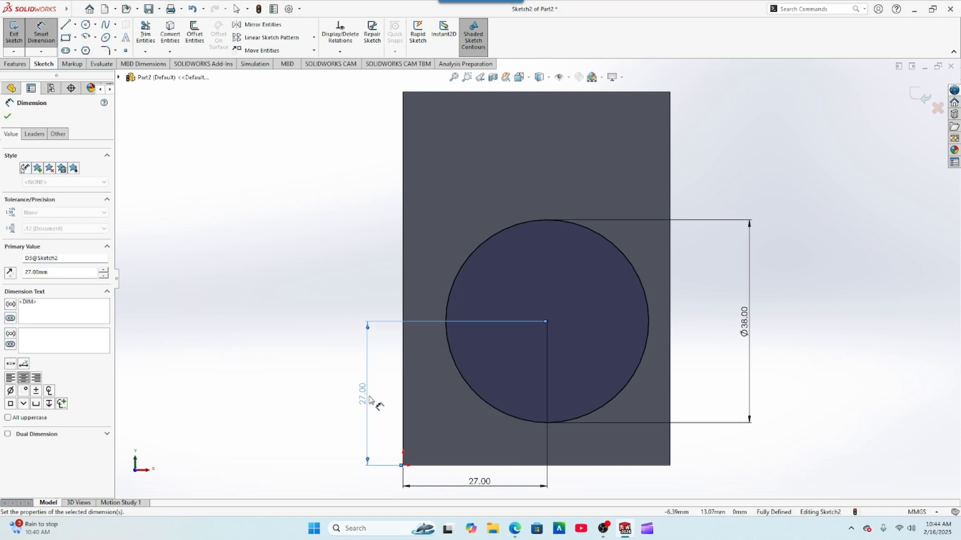
pyautogui.click(8, 116)
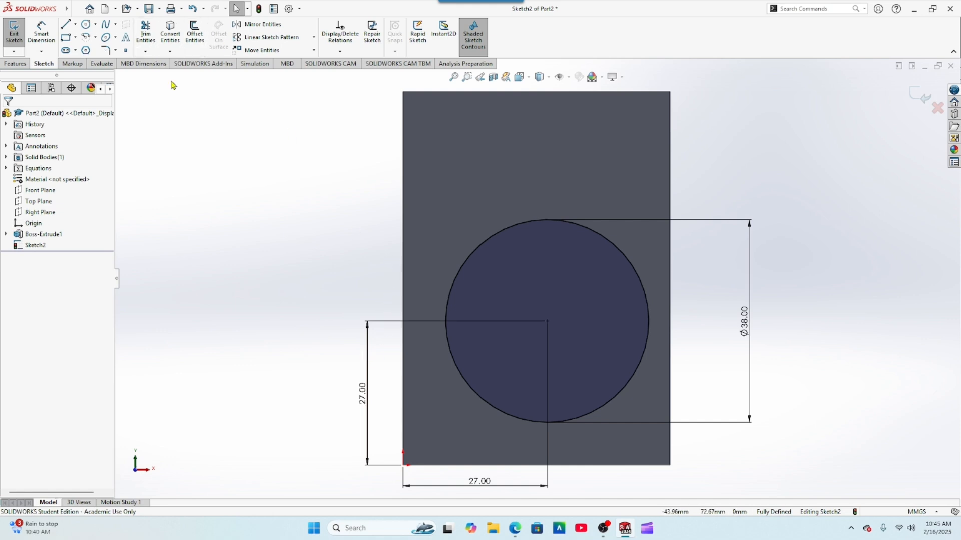
# - Draw a horizontal centerline about 26 mm long from the circle's centre to just beyond the block's right edge
pyautogui.click(75, 24)
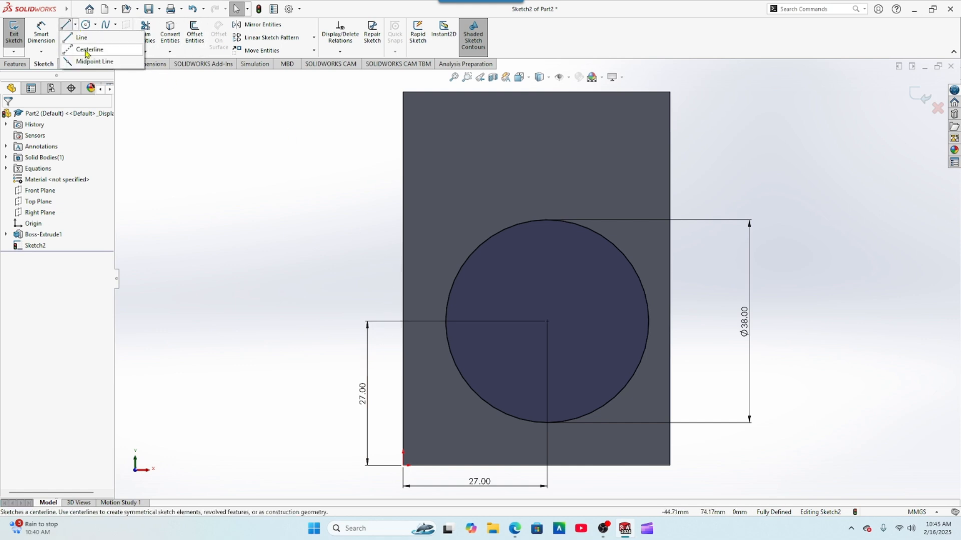
pyautogui.click(87, 49)
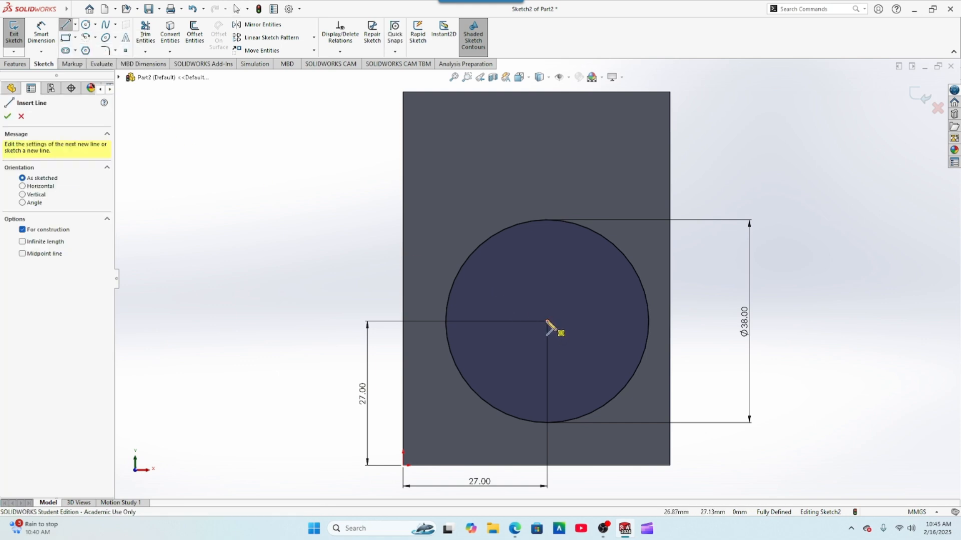
pyautogui.click(546, 321)
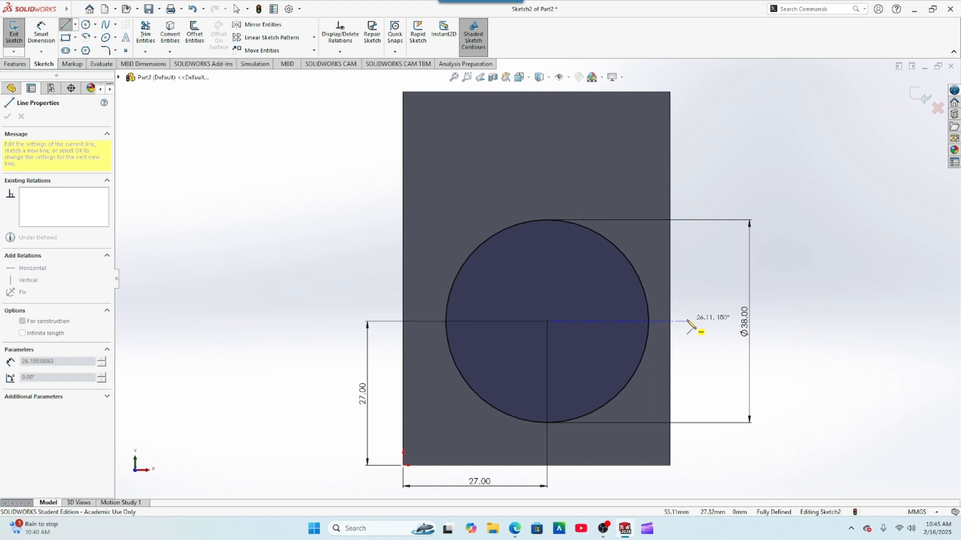
pyautogui.click(687, 321)
pyautogui.rightClick(687, 322)
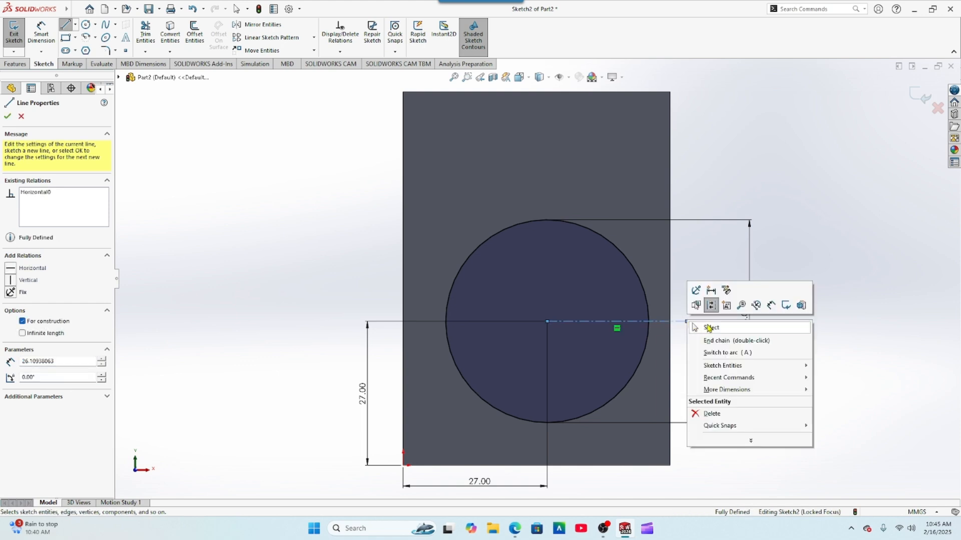
pyautogui.click(708, 328)
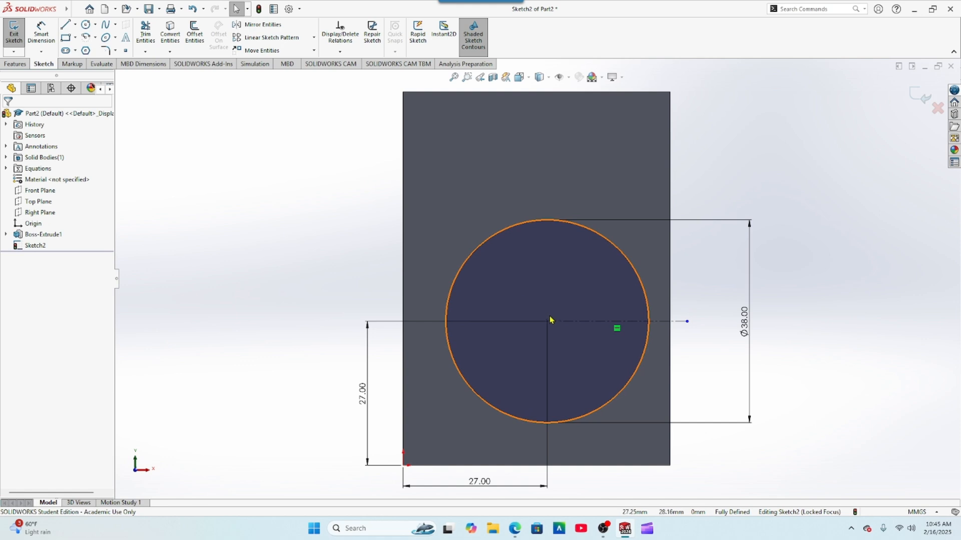
# - Offset the centerline bi-directionally by 19/2 mm, keeping the offset dimensions
pyautogui.click(575, 322)
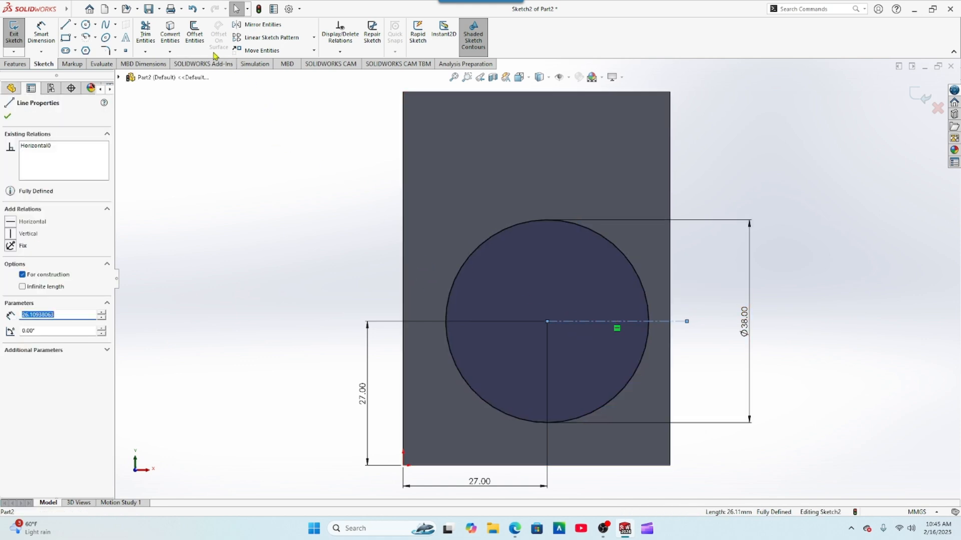
pyautogui.click(194, 35)
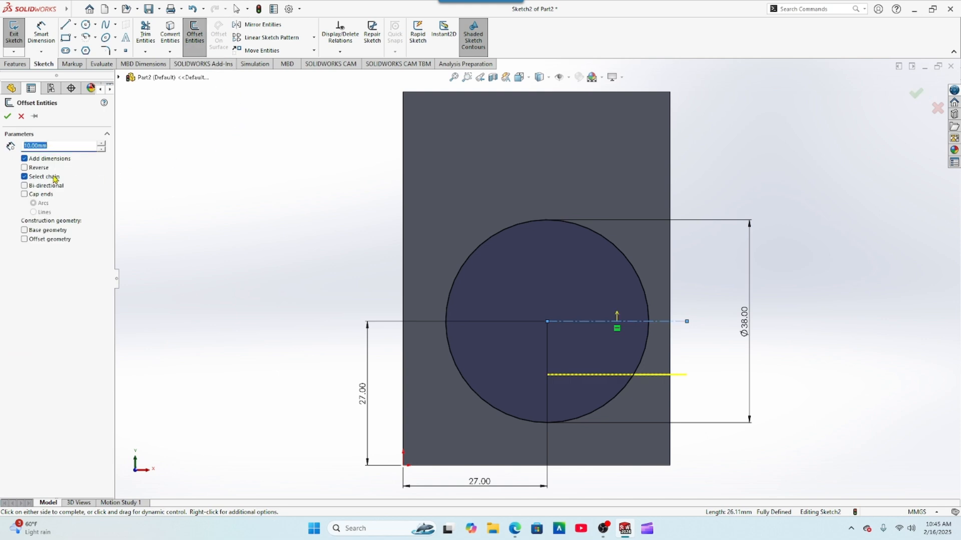
pyautogui.click(24, 186)
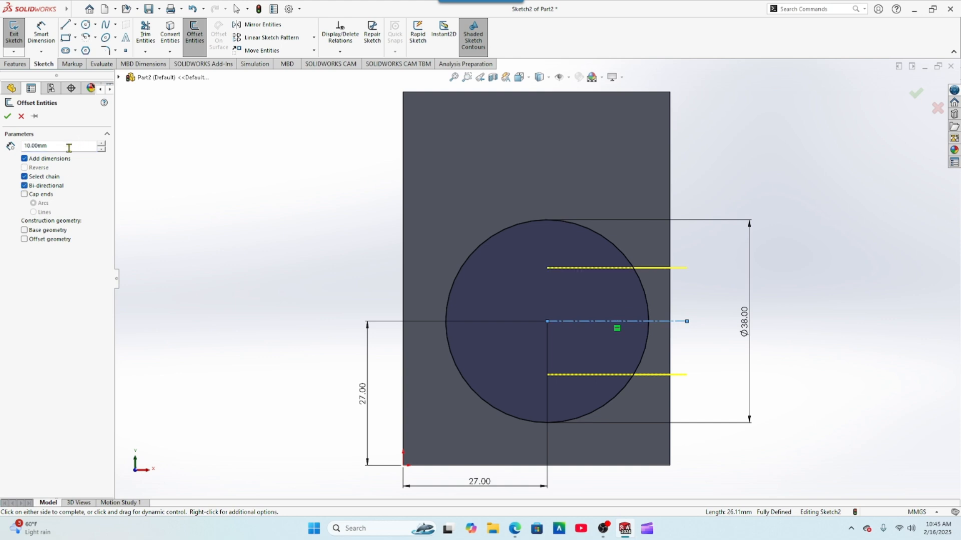
pyautogui.moveTo(69, 148); pyautogui.dragTo(9, 144)
pyautogui.write('1')
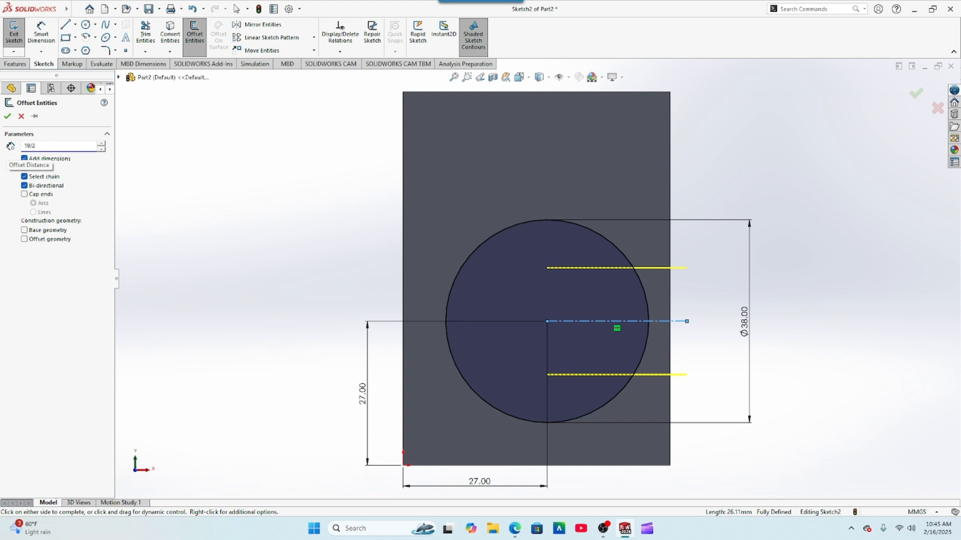
pyautogui.write('9/2')
pyautogui.press('Return')
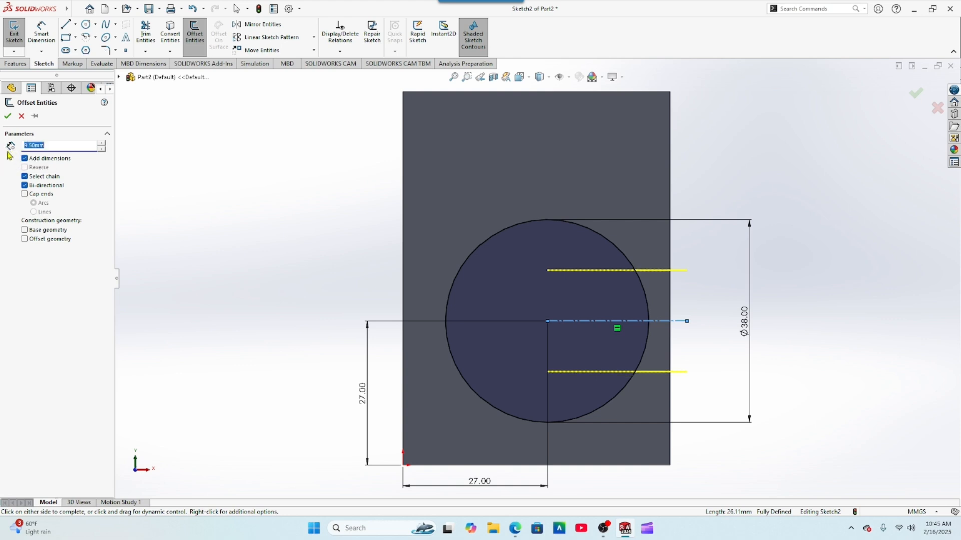
pyautogui.click(7, 116)
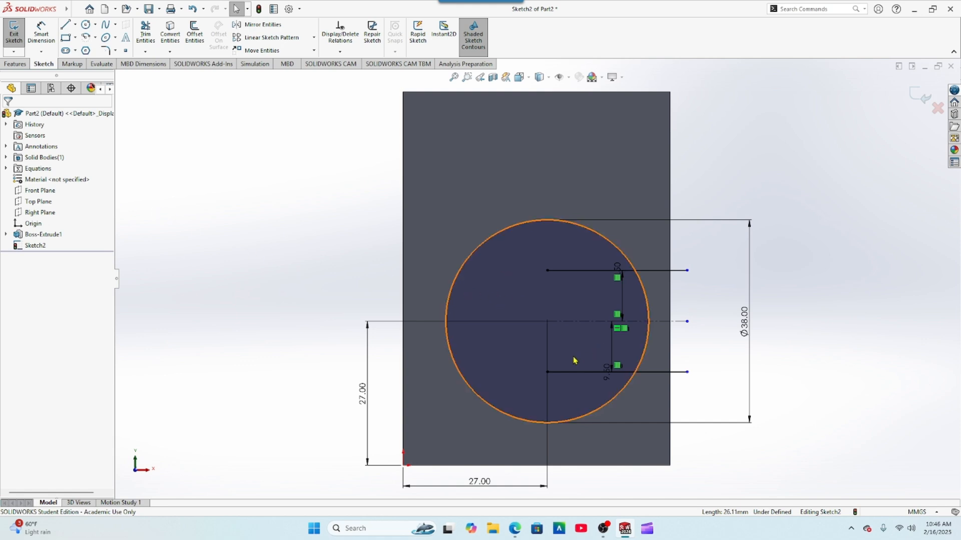
# - Convert the block's right edge into a sketch line and draw an open three-sided slot about 29 mm by 4 mm against its upper part
pyautogui.click(671, 401)
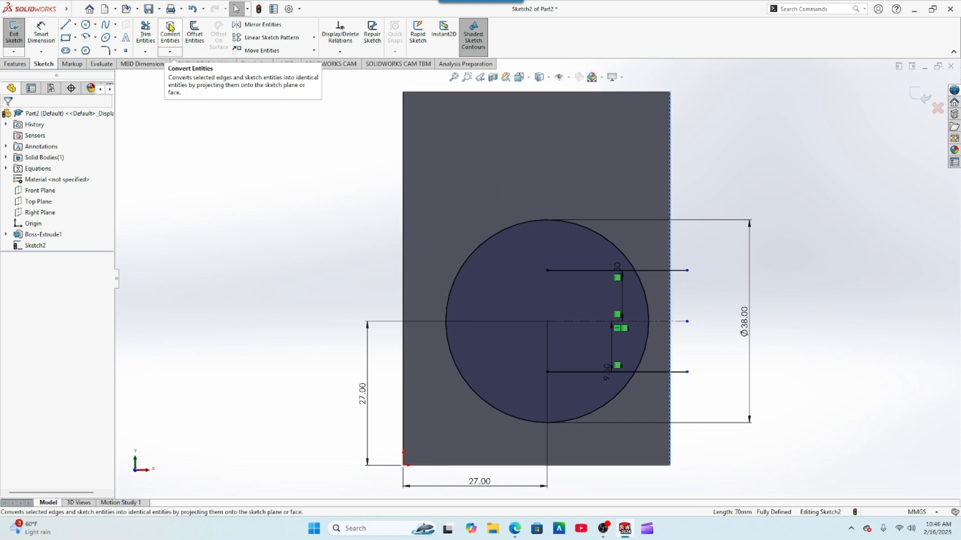
pyautogui.click(171, 27)
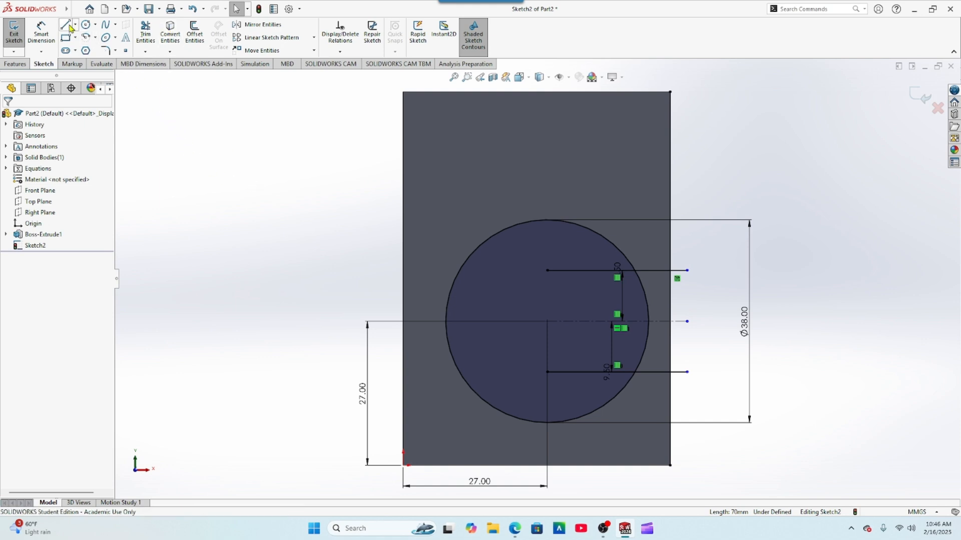
pyautogui.click(65, 25)
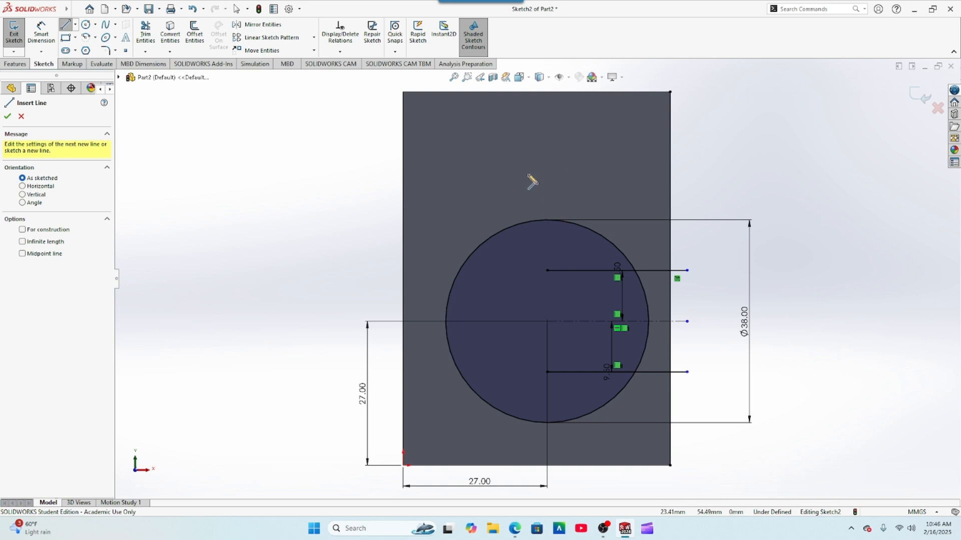
pyautogui.click(671, 131)
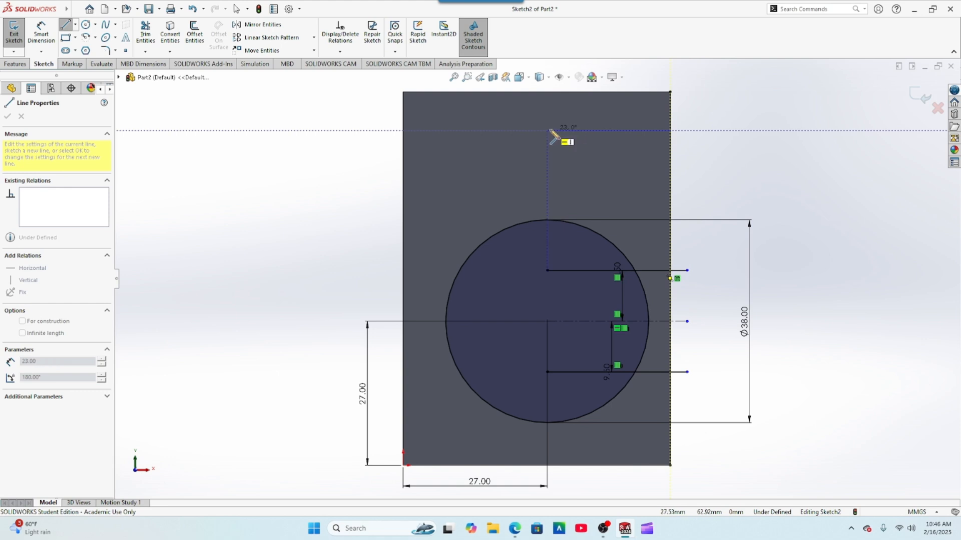
pyautogui.click(514, 130)
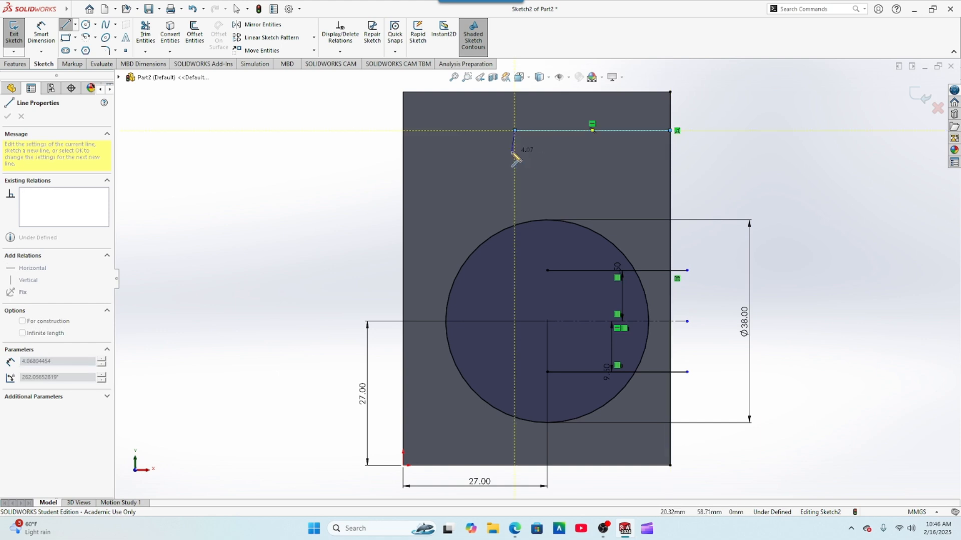
pyautogui.click(514, 152)
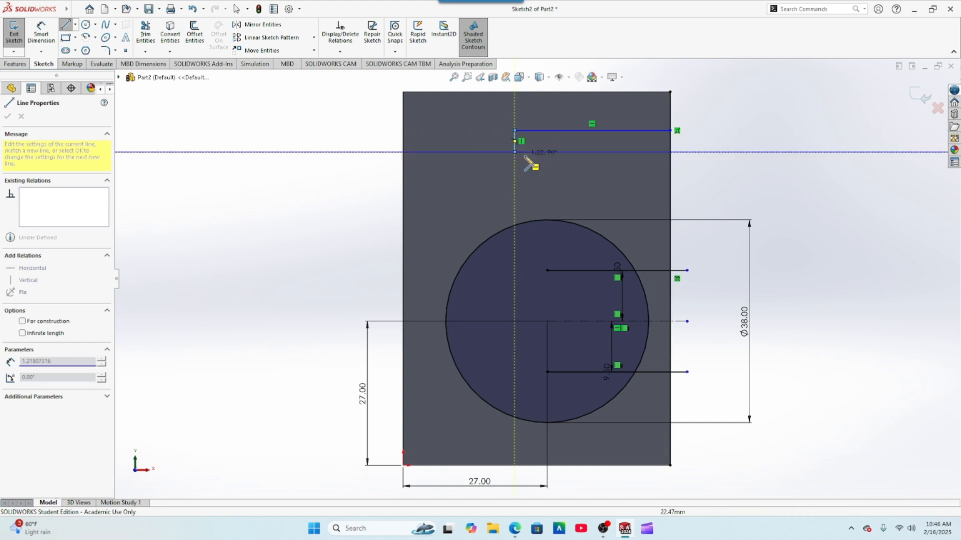
pyautogui.click(670, 151)
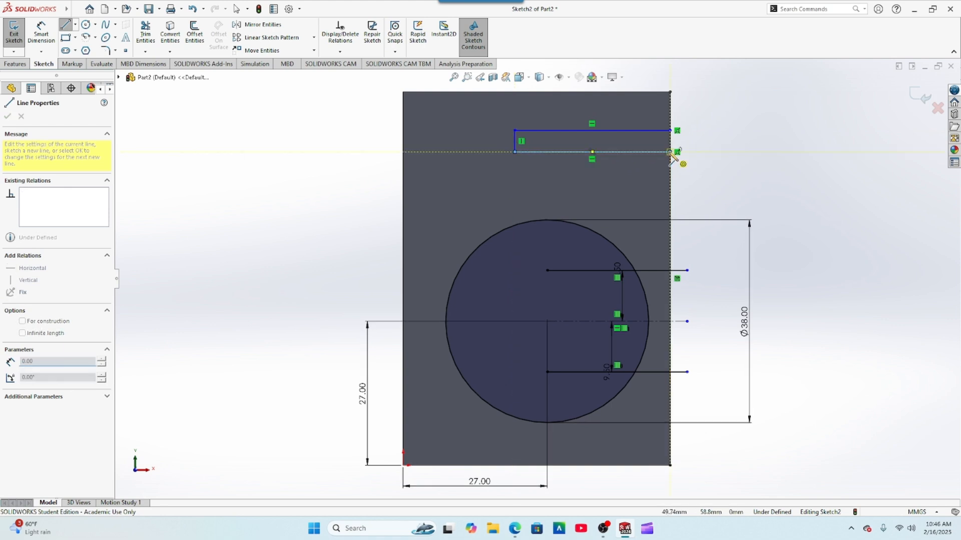
pyautogui.rightClick(660, 176)
pyautogui.click(680, 183)
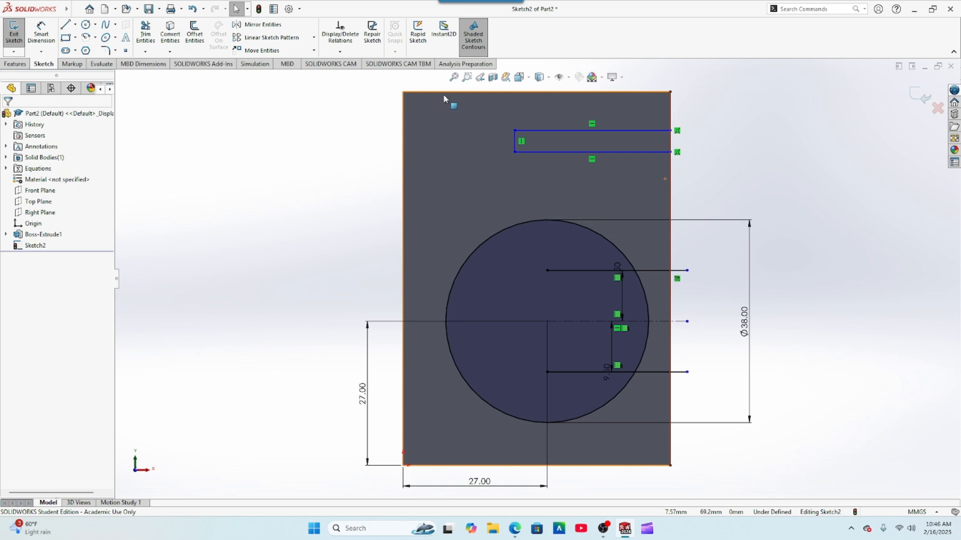
# - Dimension the vertical distance from the block's top edge to the slot's upper line
pyautogui.click(41, 31)
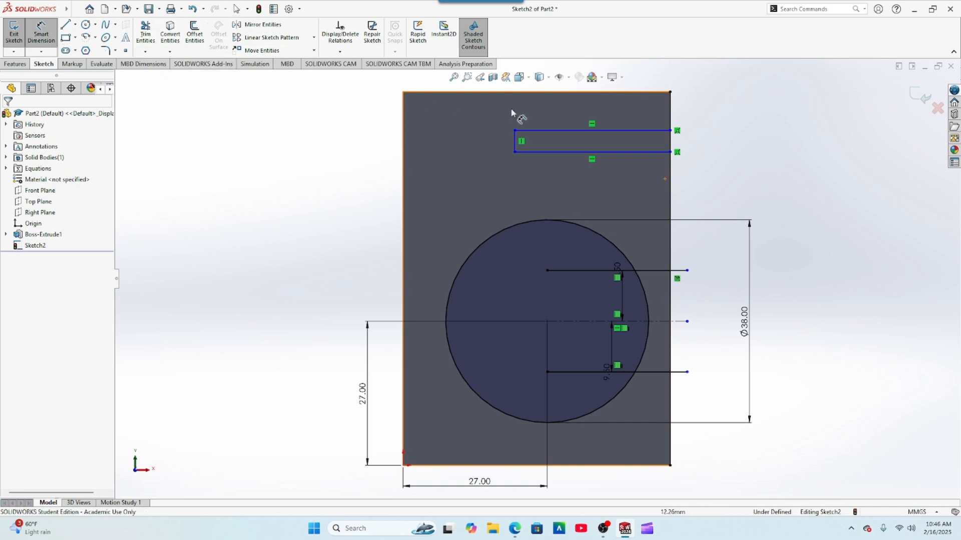
pyautogui.click(645, 92)
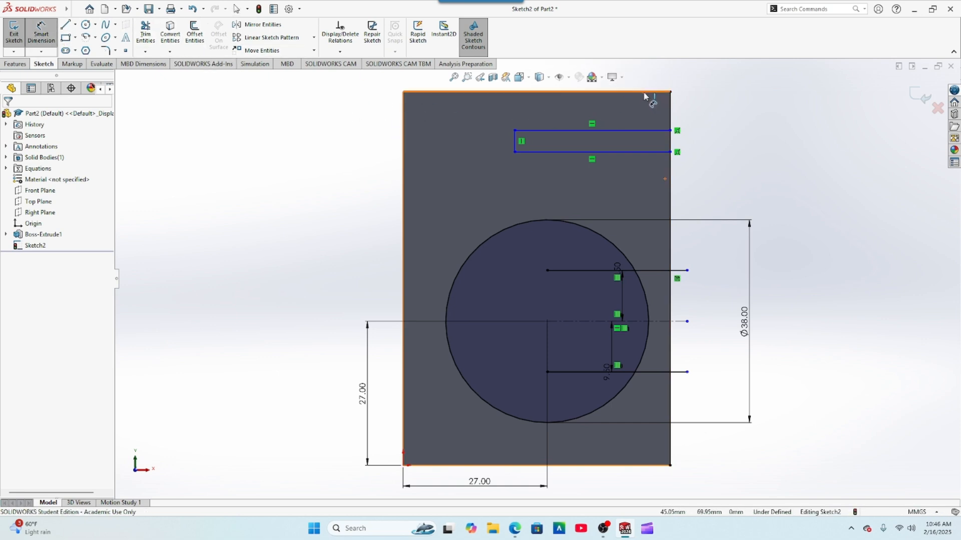
pyautogui.click(651, 129)
pyautogui.click(713, 113)
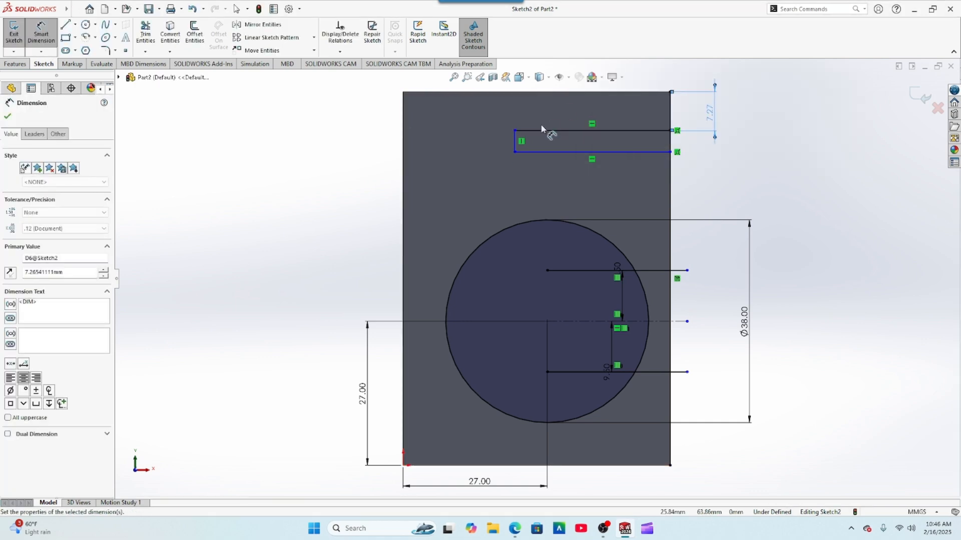
pyautogui.click(588, 99)
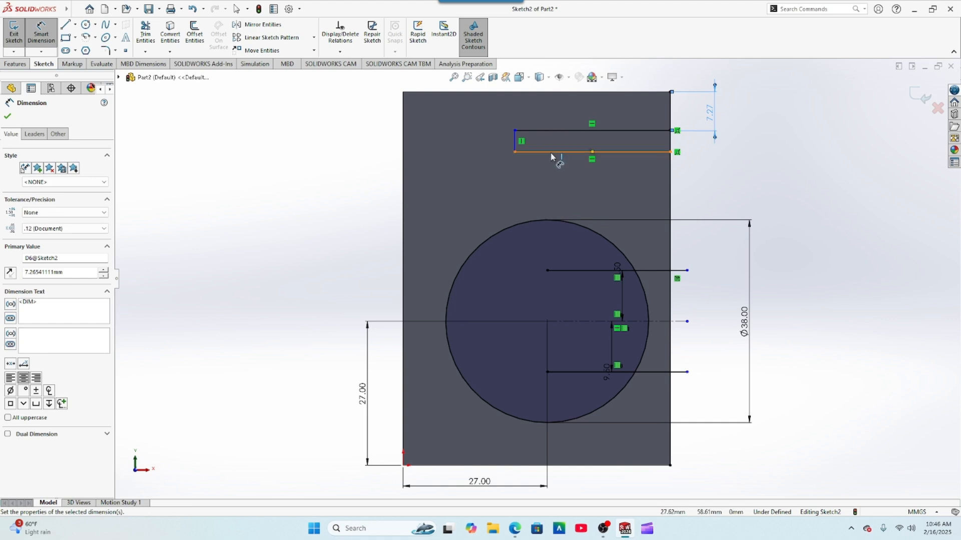
# - Dimension the height between the upper slot's two horizontal lines as 3.3 mm
pyautogui.click(573, 130)
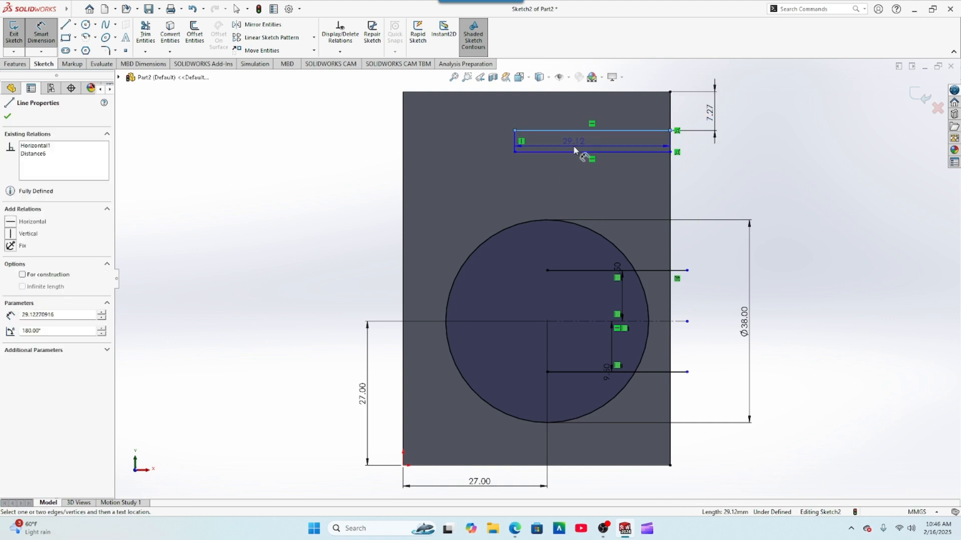
pyautogui.click(574, 151)
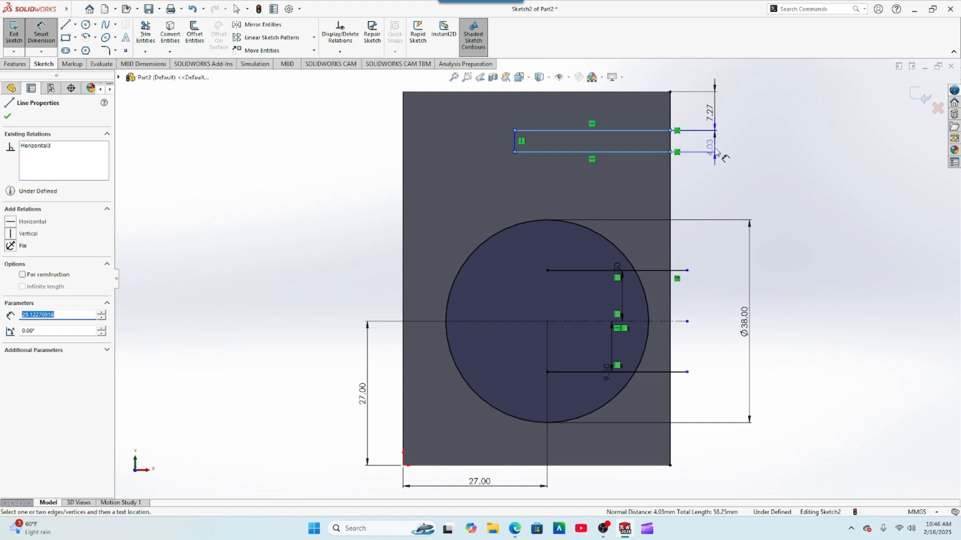
pyautogui.click(708, 151)
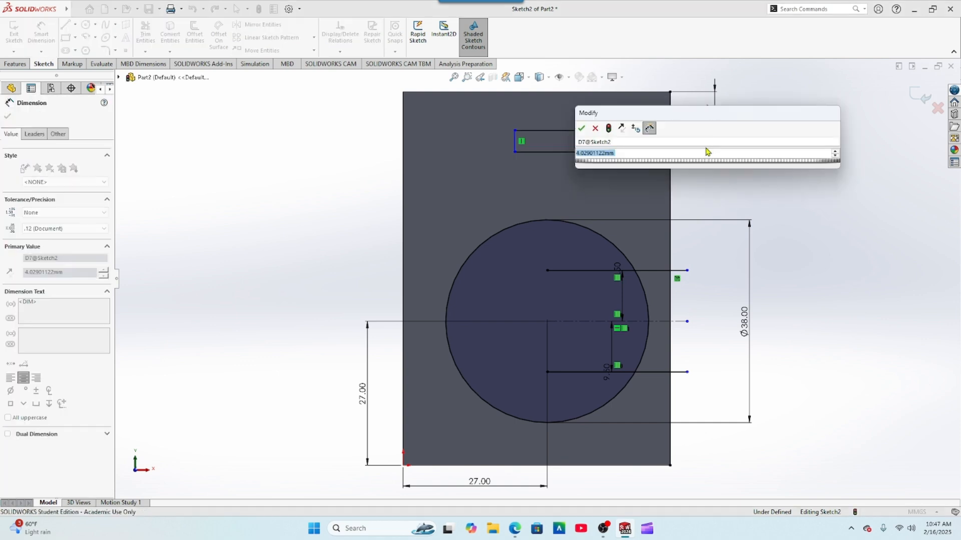
pyautogui.write('3.3')
pyautogui.press('Return')
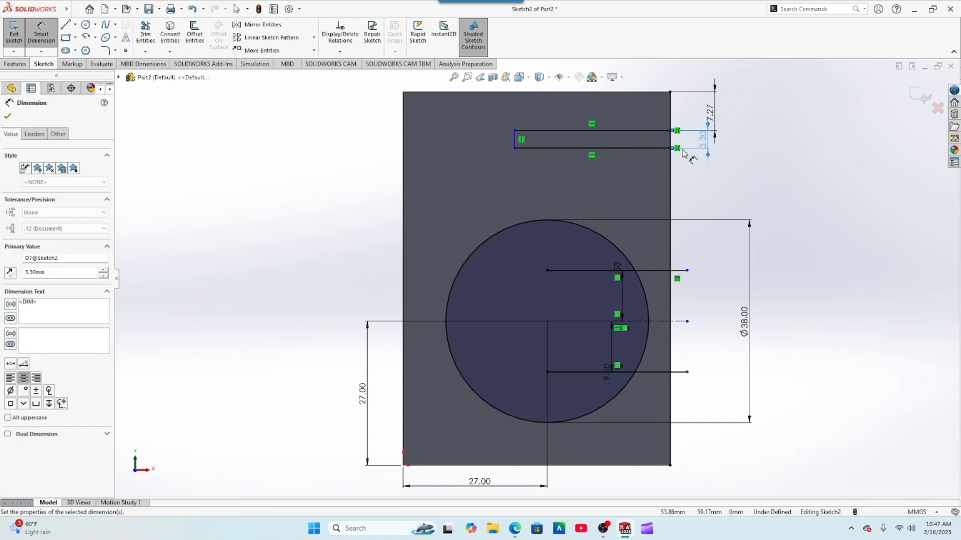
# - Set the distance from the block's top edge to the slot's upper line to 12.5 mm
pyautogui.click(715, 132)
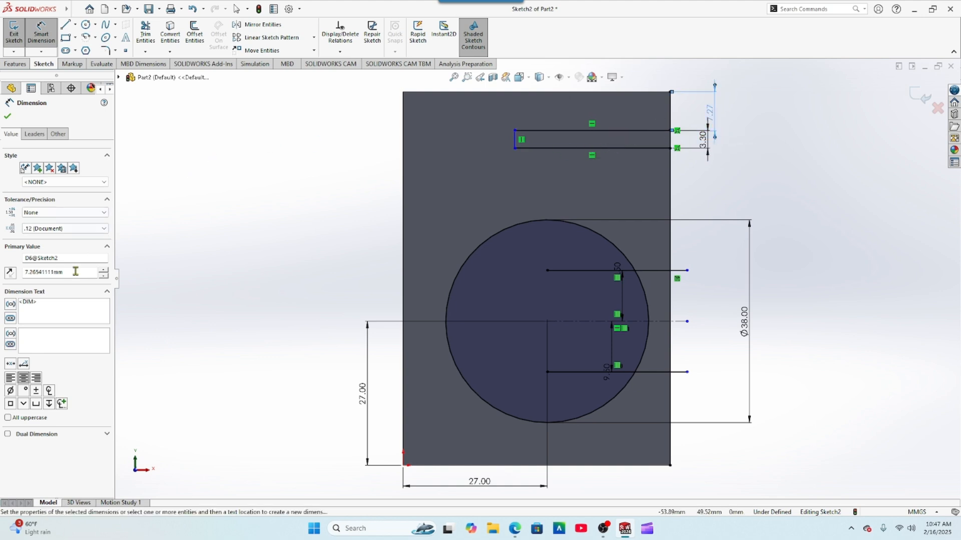
pyautogui.moveTo(75, 272); pyautogui.dragTo(29, 271)
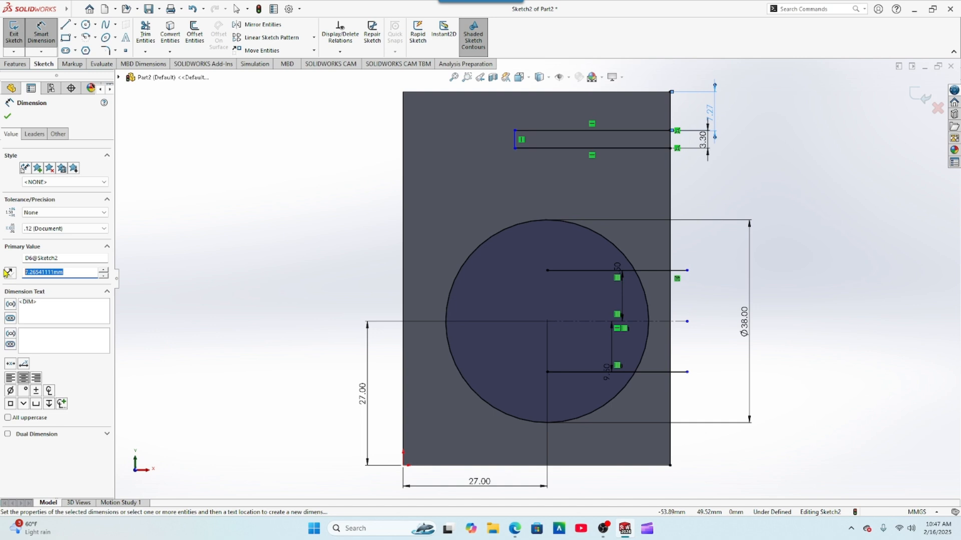
pyautogui.write('12.')
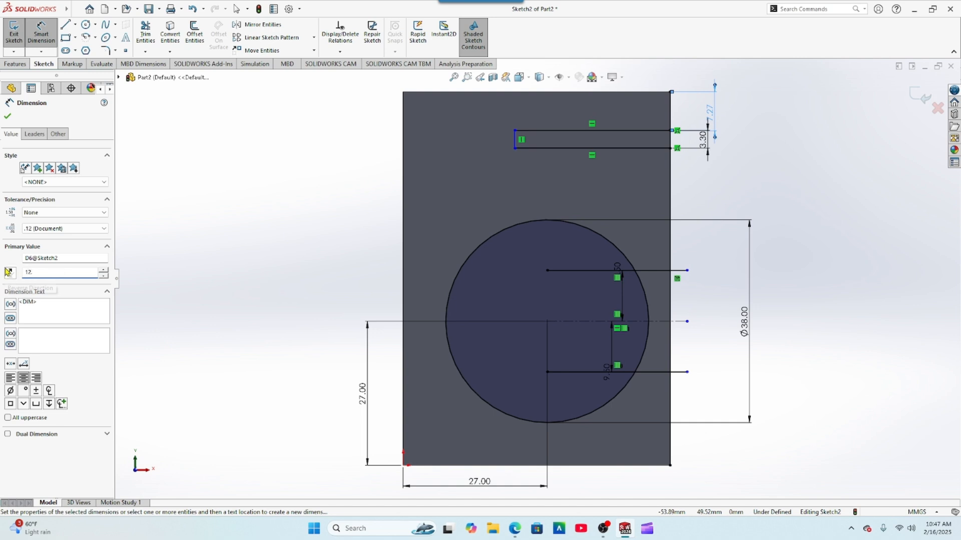
pyautogui.write('50')
pyautogui.press('Return')
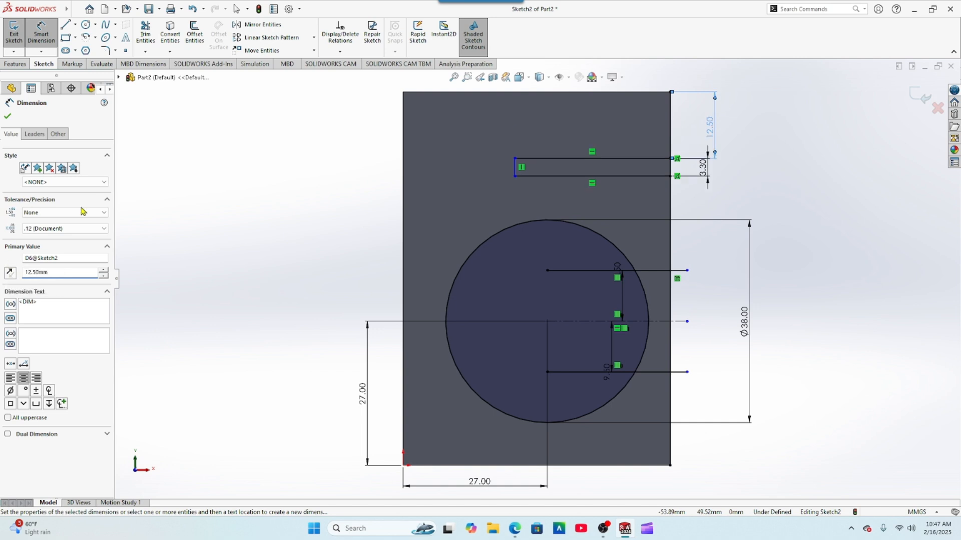
# - Dimension the upper slot's length as 29 mm and finish dimensioning
pyautogui.click(618, 158)
pyautogui.click(593, 131)
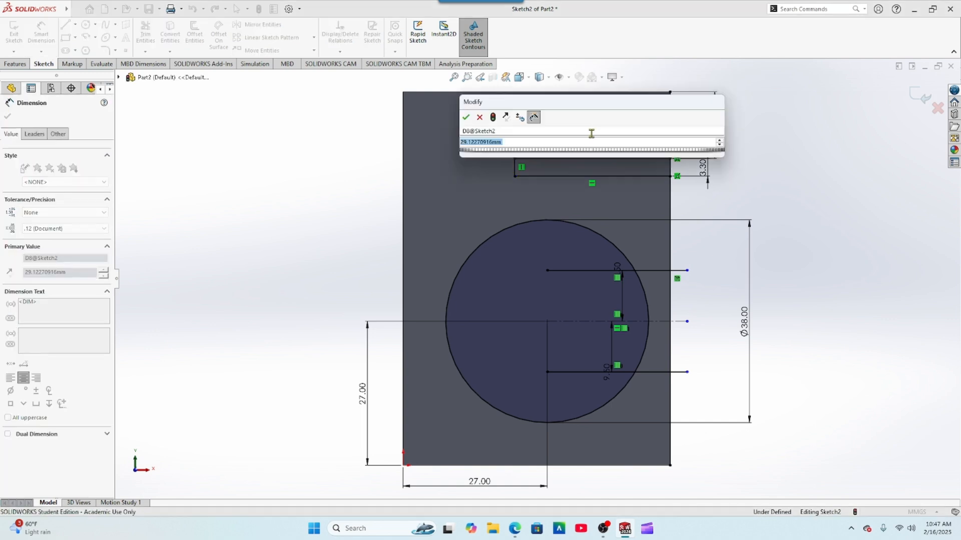
pyautogui.write('29')
pyautogui.press('Return')
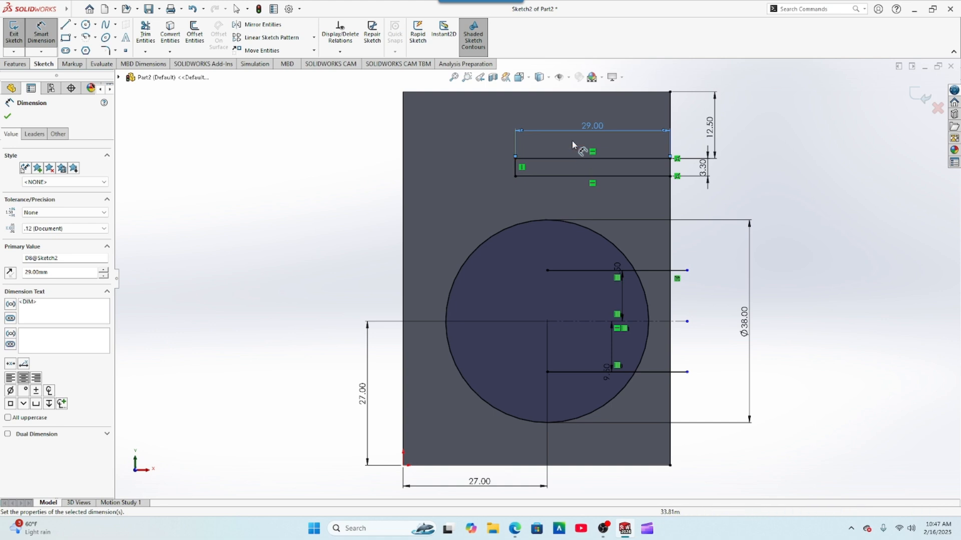
pyautogui.click(8, 116)
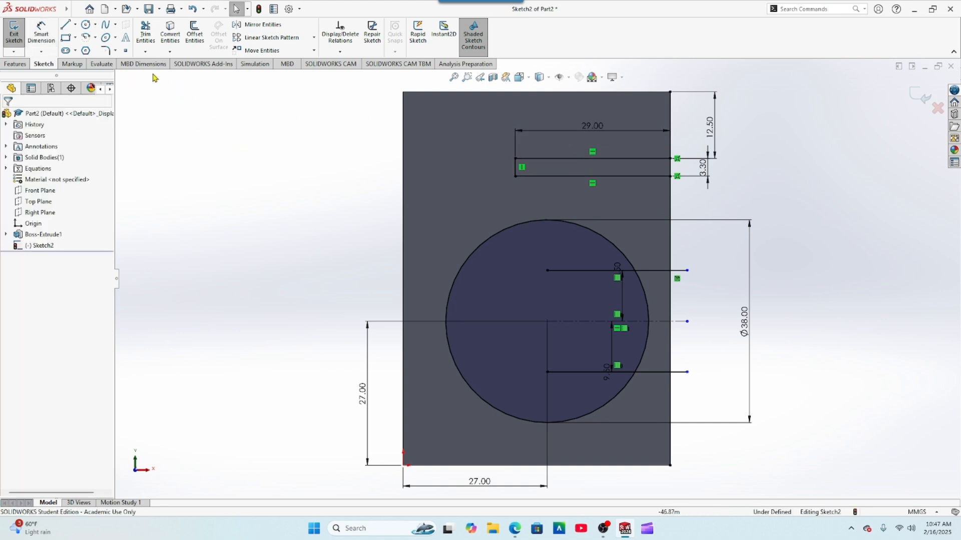
# - Trim the converted right edge above the upper slot and between that slot and the circle's upper offset line
pyautogui.click(145, 36)
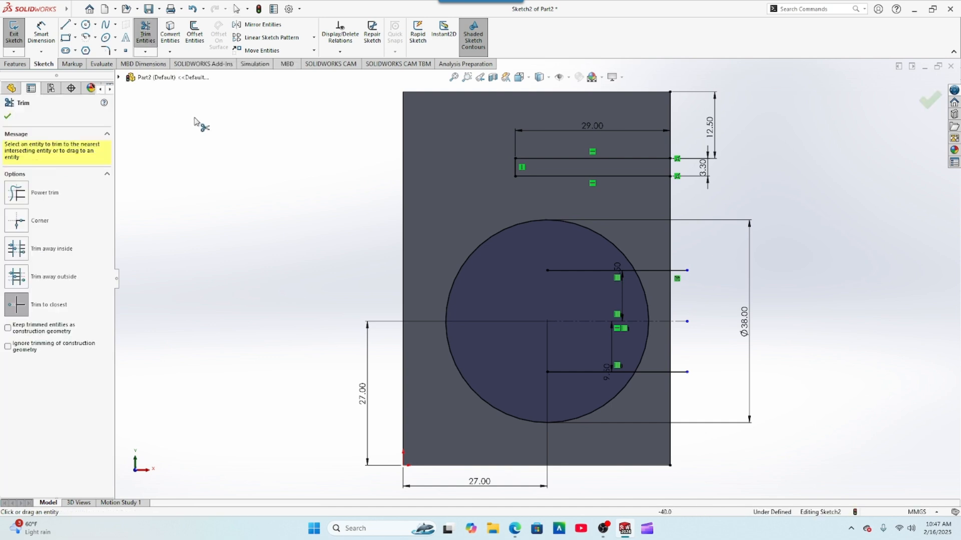
pyautogui.click(671, 115)
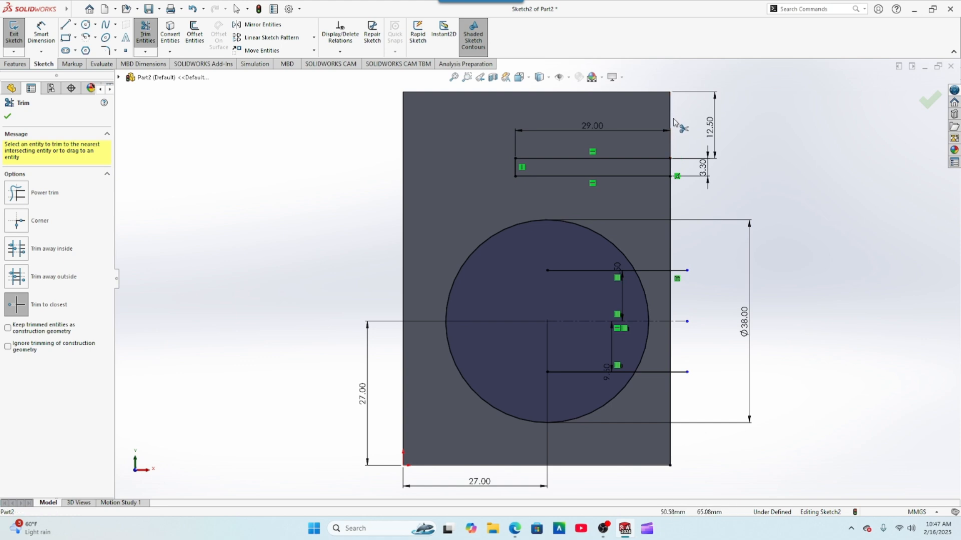
pyautogui.click(671, 202)
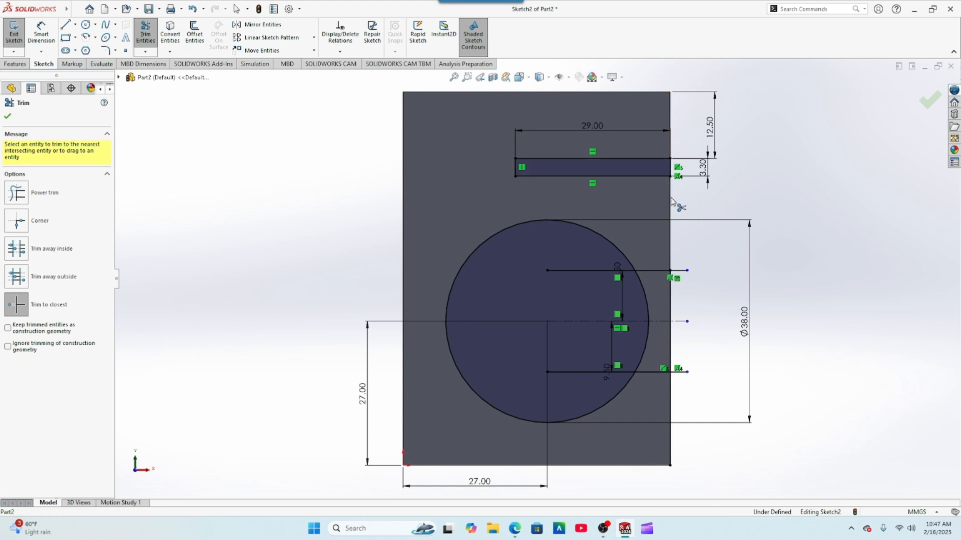
# - Trim both offset lines so they run only from the circle to the block's right edge
pyautogui.click(676, 271)
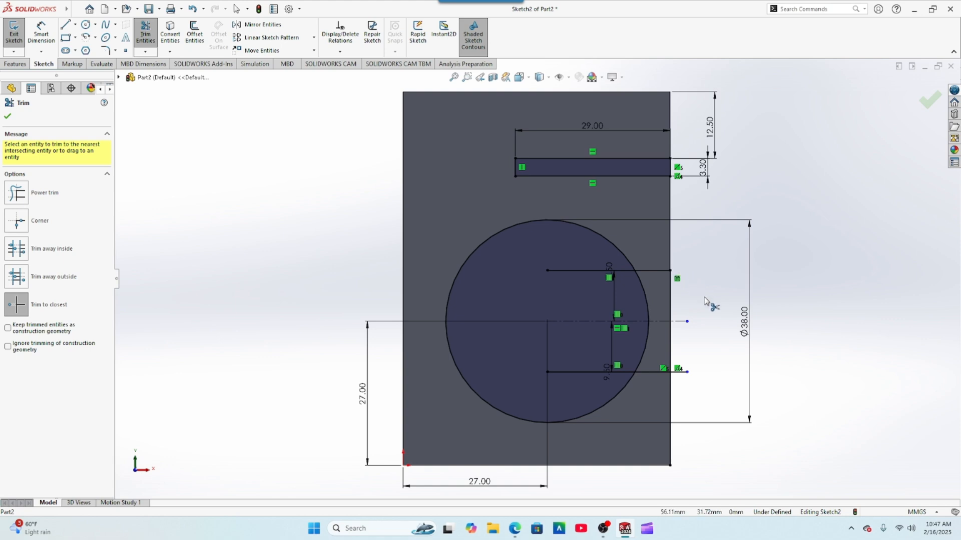
pyautogui.click(586, 269)
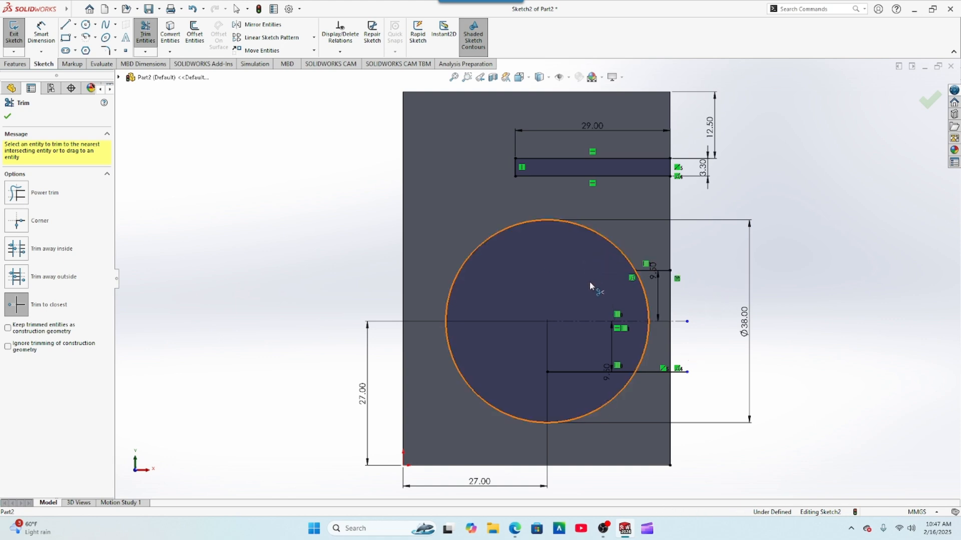
pyautogui.click(598, 372)
pyautogui.click(680, 373)
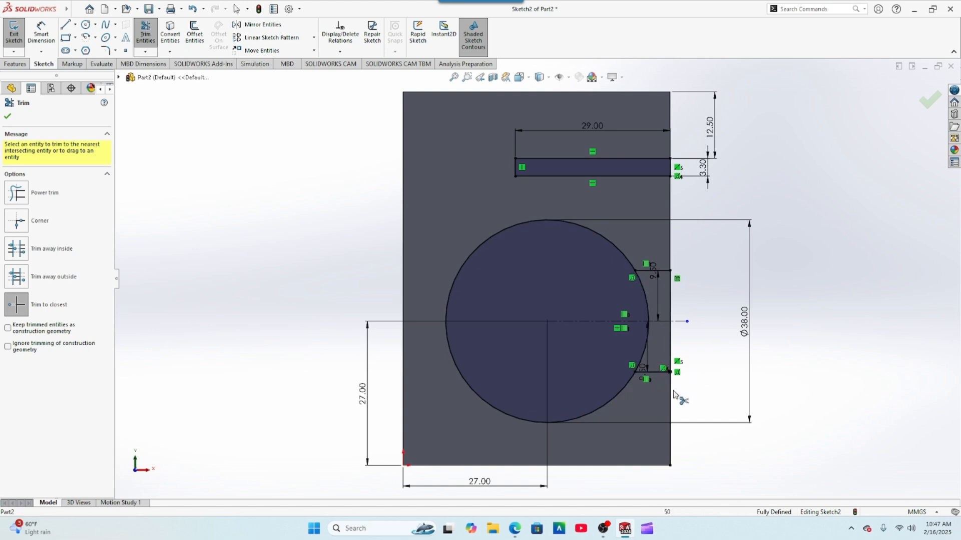
# - Trim the converted edge below the offset lines and the circle's arc between them, and finish trimming
pyautogui.click(649, 312)
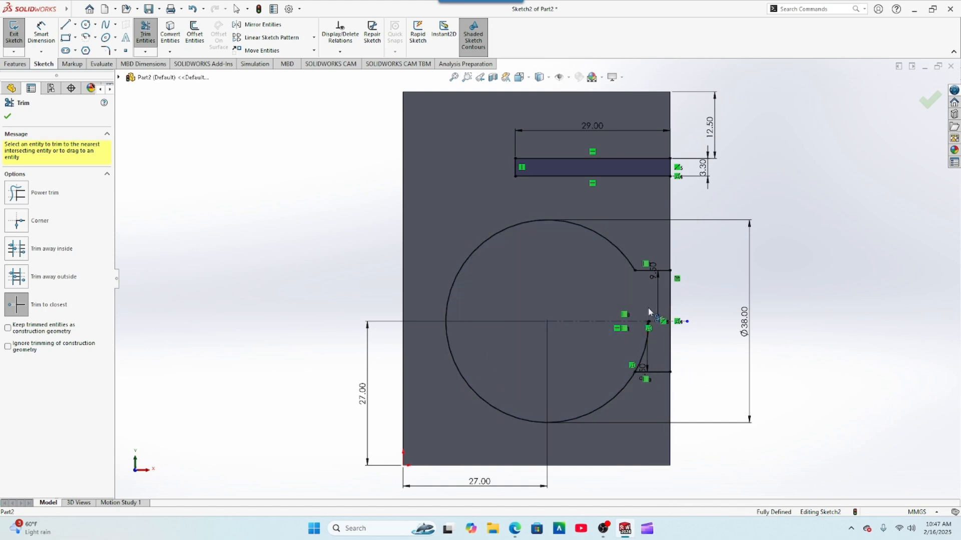
pyautogui.click(643, 357)
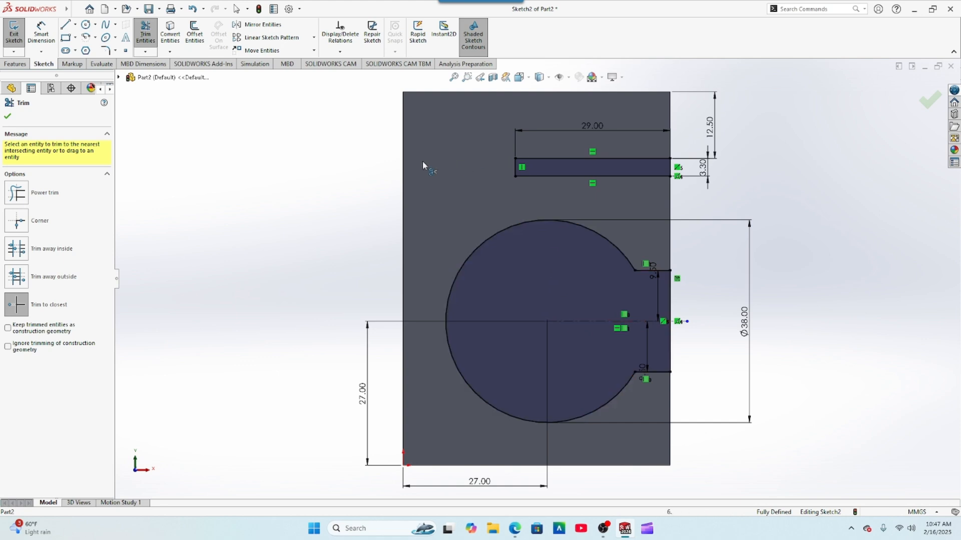
pyautogui.click(7, 118)
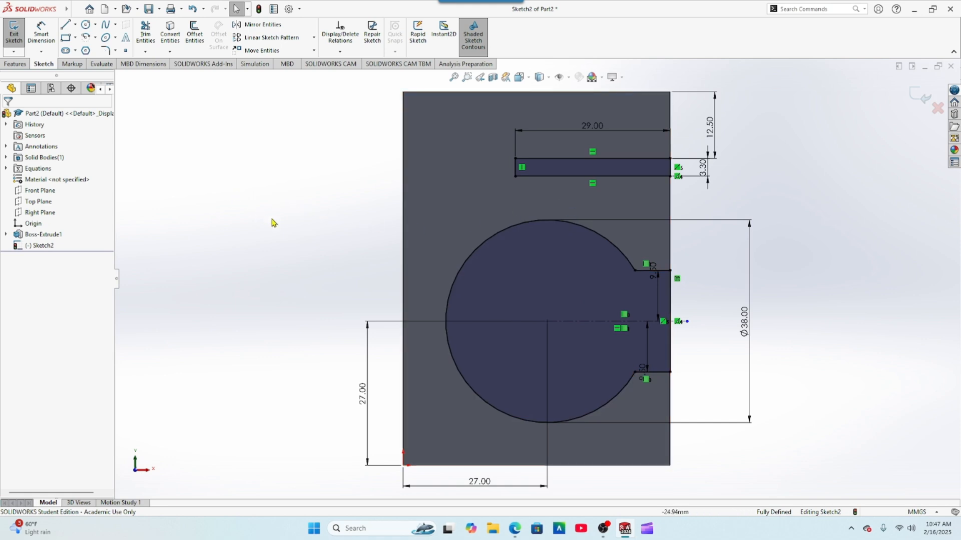
# - Cut the circular opening and upper slot through the block with an Extruded Cut up to the block's rear face
pyautogui.click(15, 64)
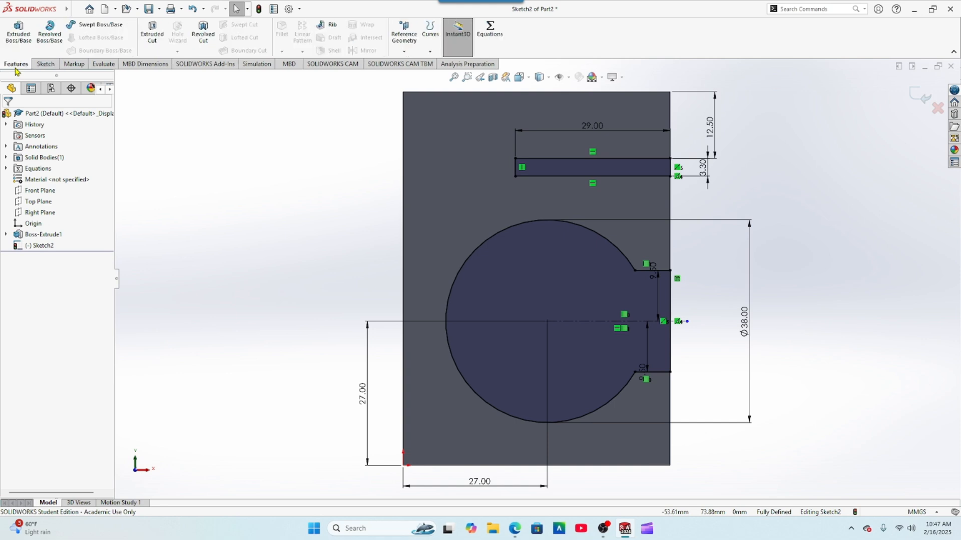
pyautogui.click(152, 31)
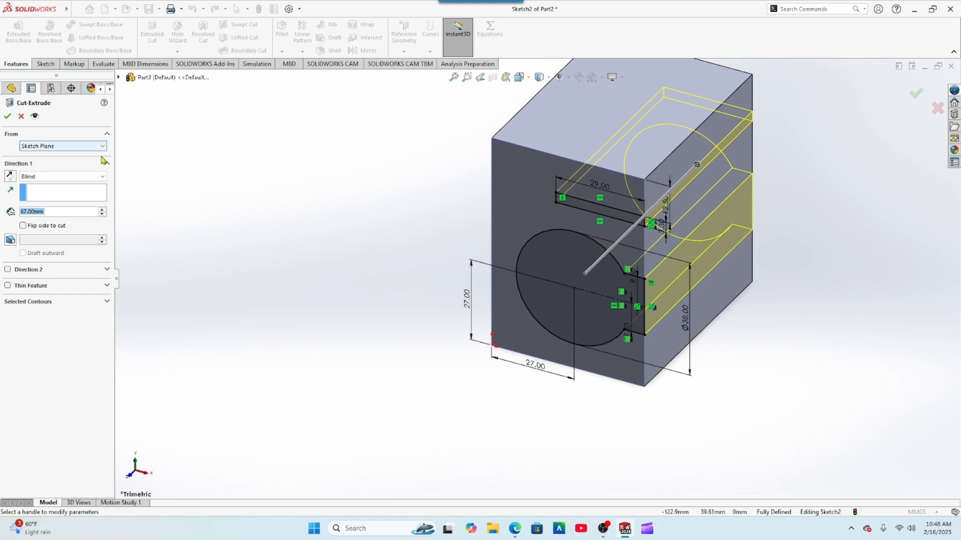
pyautogui.click(64, 177)
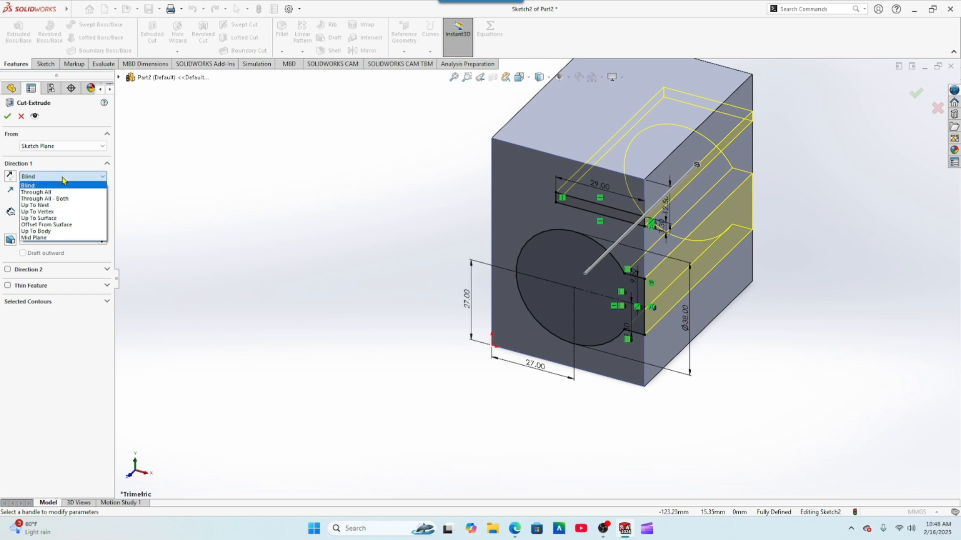
pyautogui.click(53, 219)
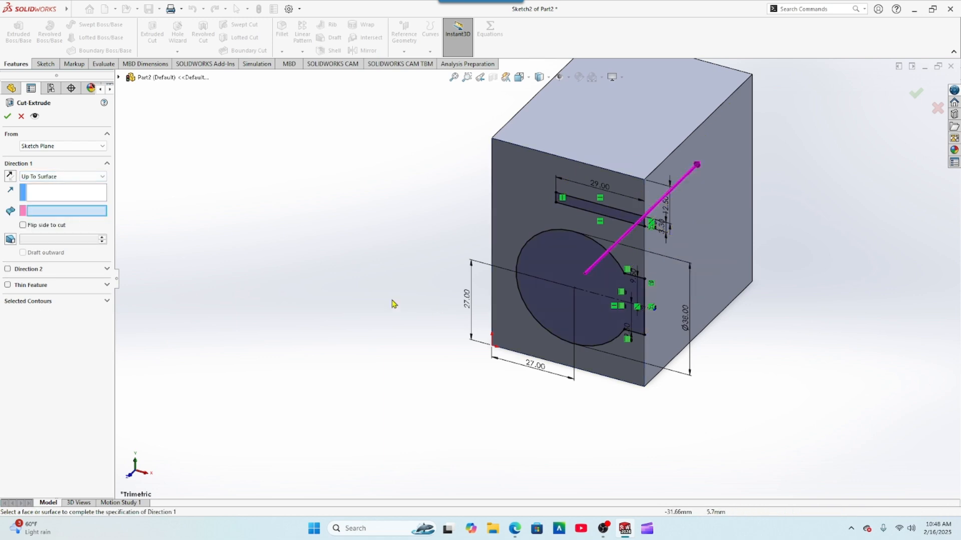
pyautogui.moveTo(877, 344); pyautogui.dragTo(750, 411, button='middle')
pyautogui.click(720, 203)
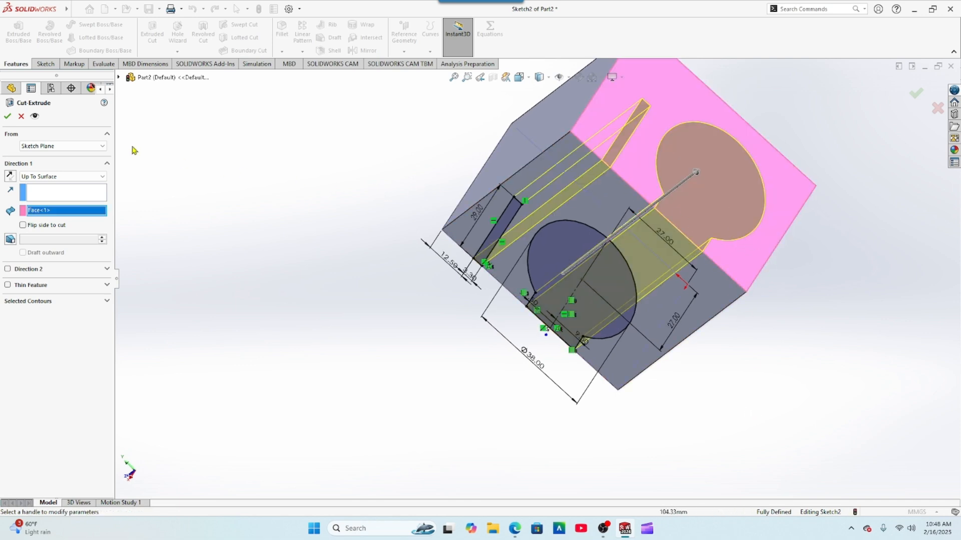
pyautogui.click(7, 117)
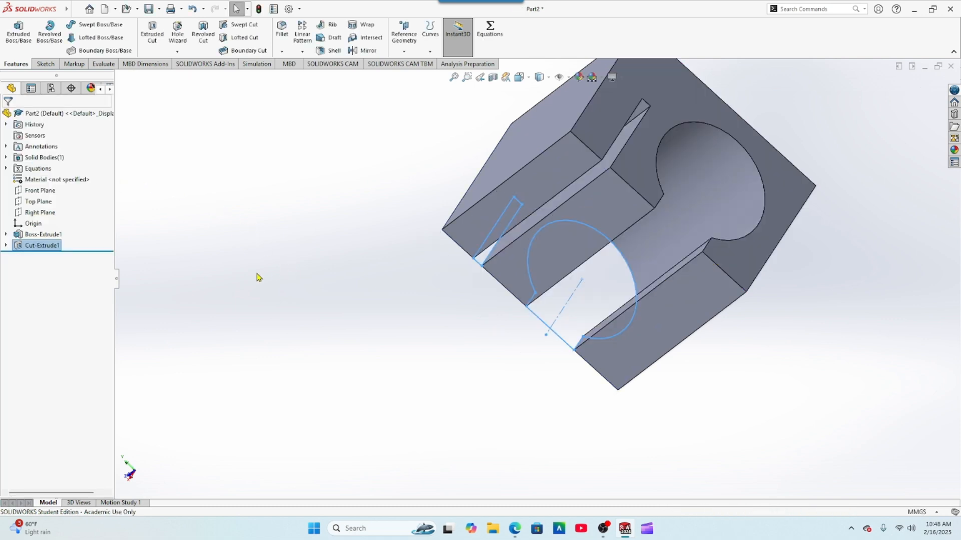
# - Start a sketch on the block's top face and draw a circle about 7.8 mm in diameter near its right edge
pyautogui.moveTo(285, 324); pyautogui.dragTo(405, 192, button='middle')
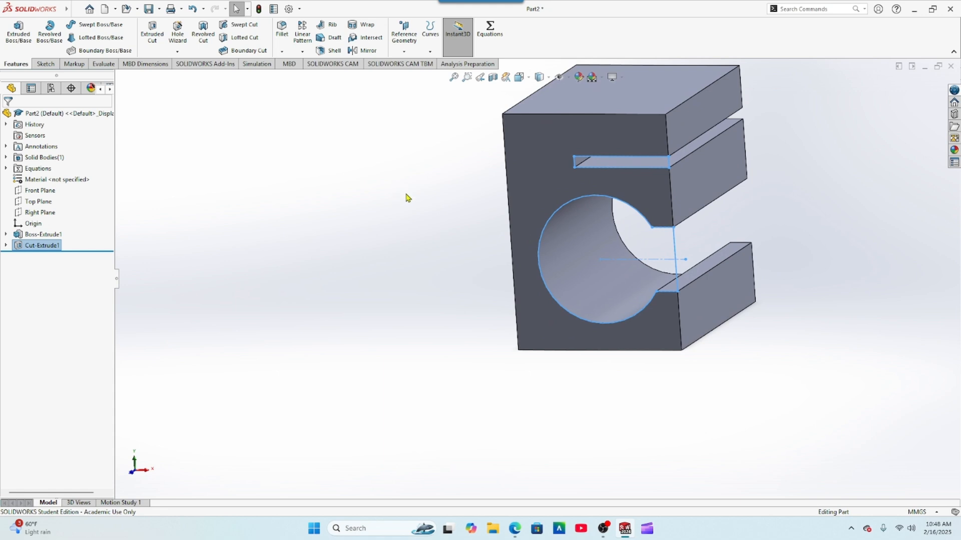
pyautogui.moveTo(400, 205); pyautogui.dragTo(401, 294, button='middle')
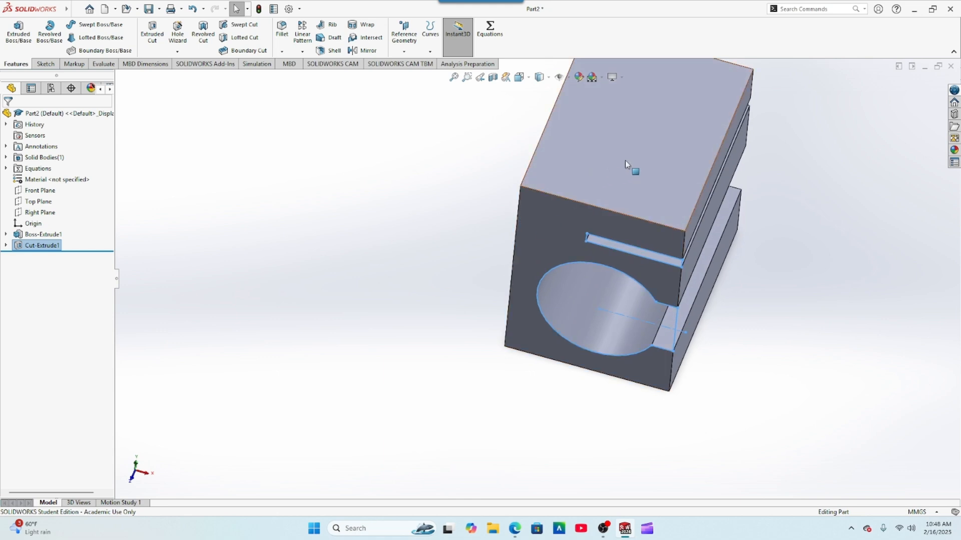
pyautogui.click(667, 140)
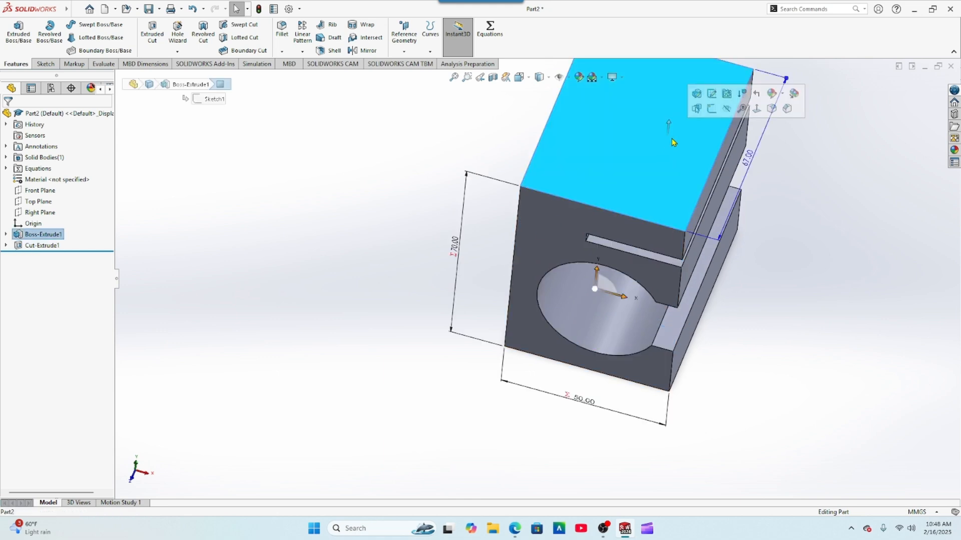
pyautogui.click(713, 113)
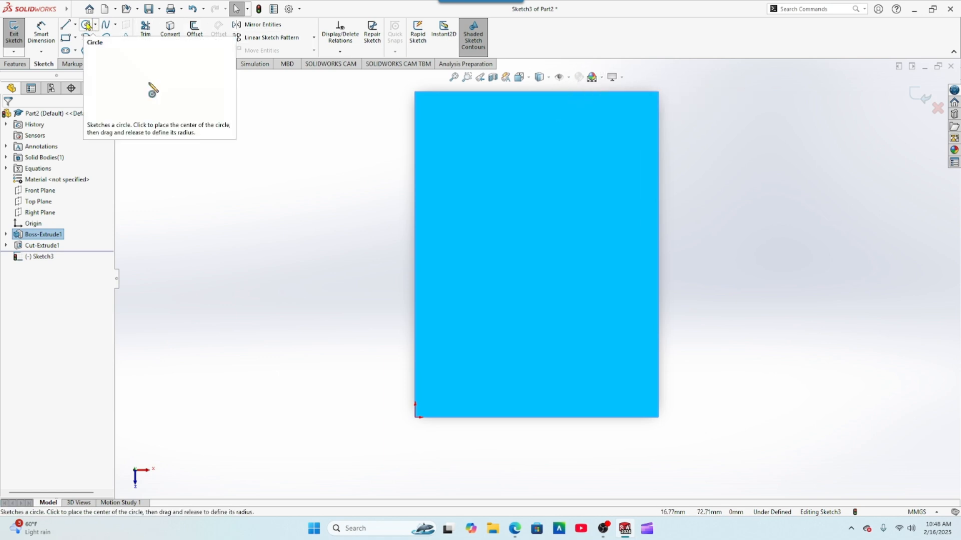
pyautogui.click(86, 25)
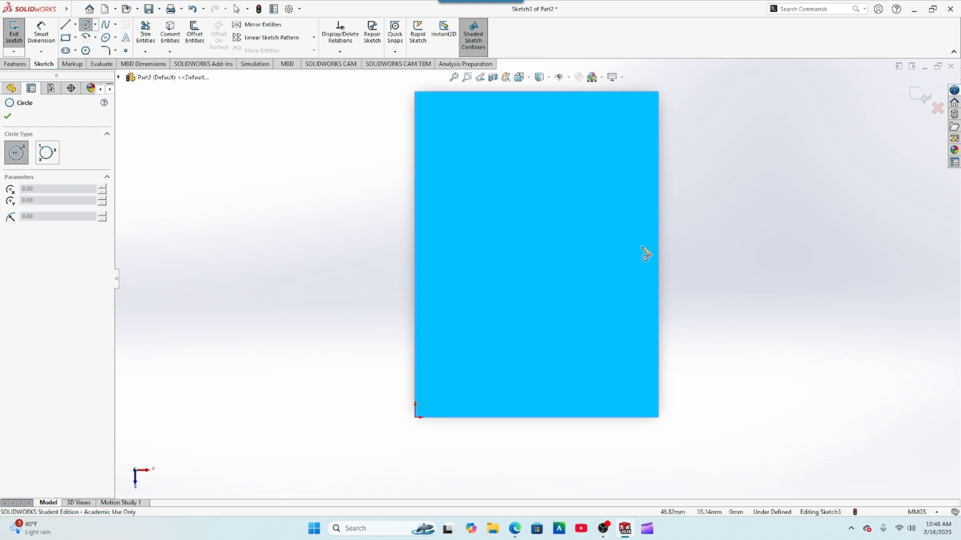
pyautogui.click(601, 245)
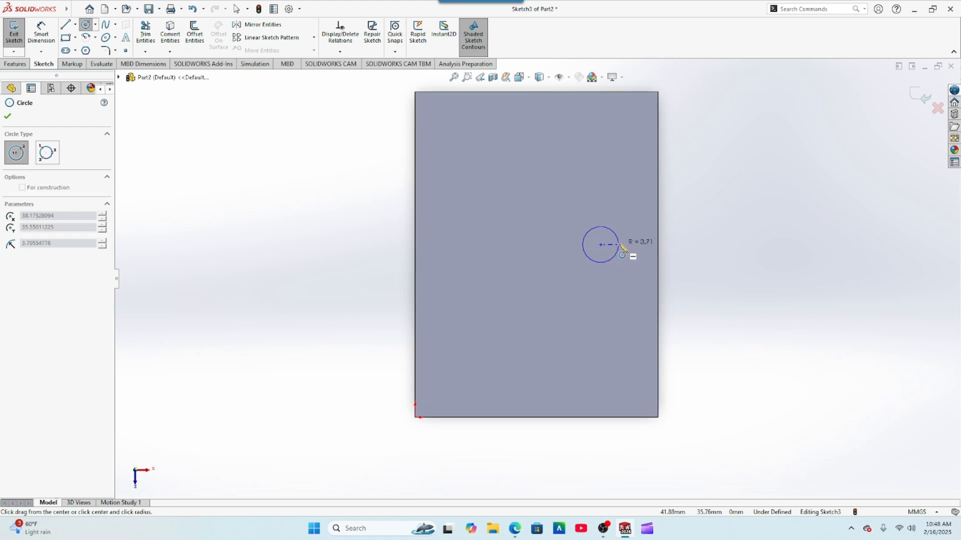
pyautogui.click(622, 251)
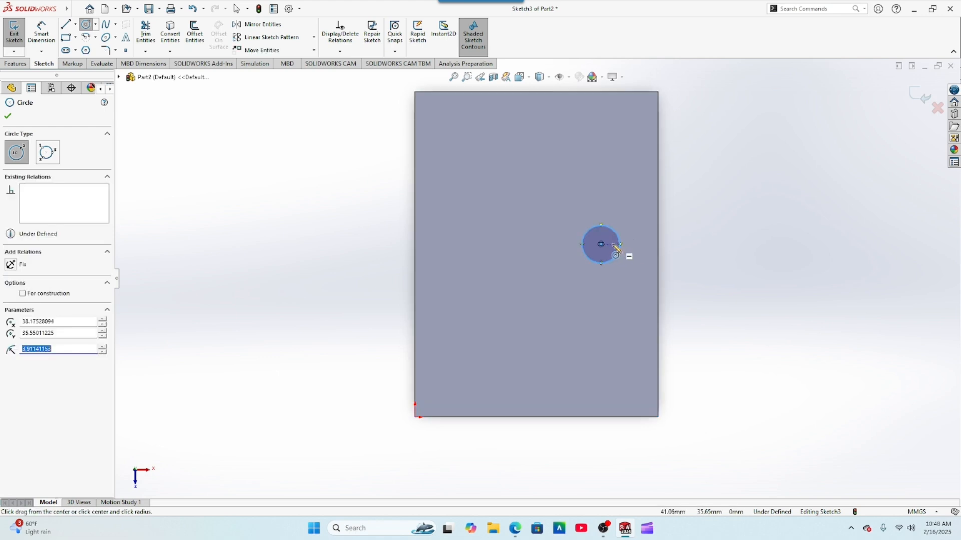
pyautogui.click(5, 115)
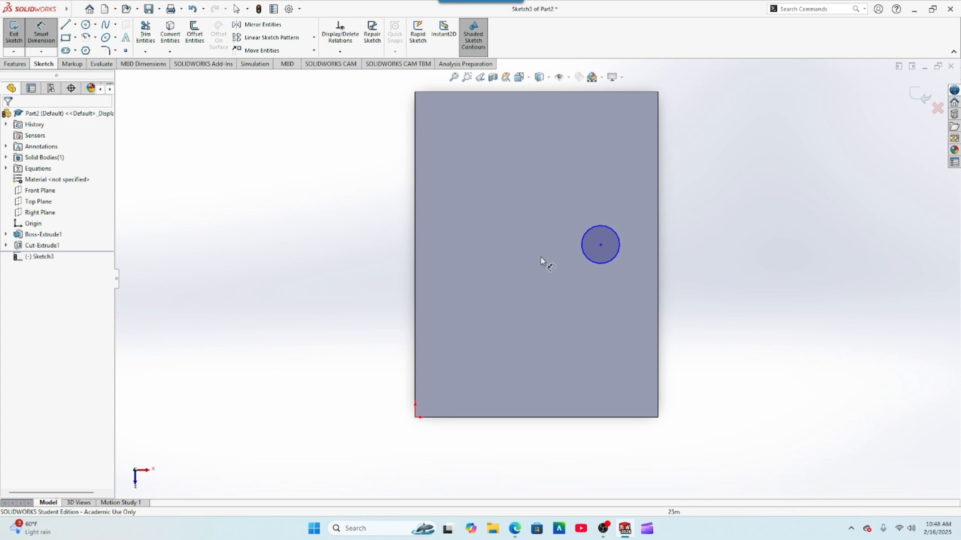
# - Dimension the circle's diameter as 6.3 mm
pyautogui.click(614, 258)
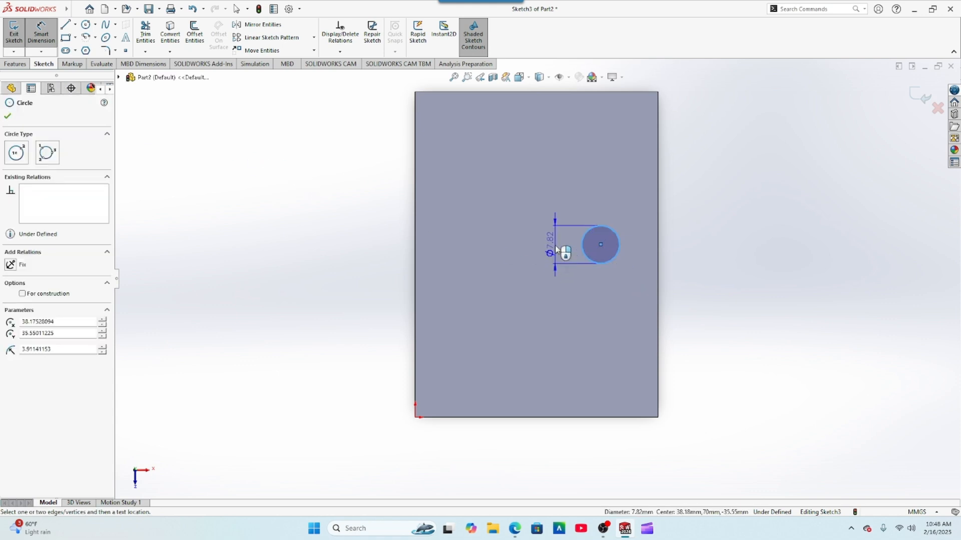
pyautogui.click(558, 250)
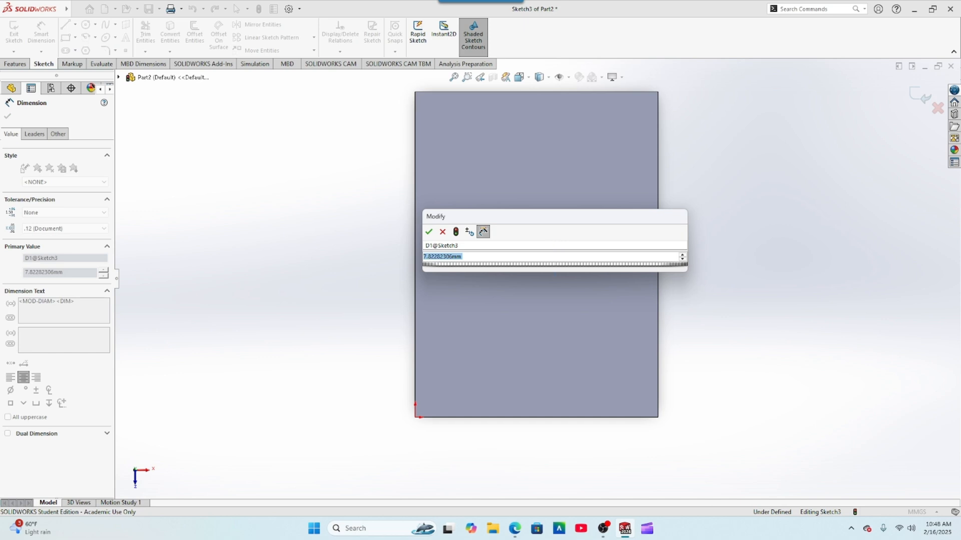
pyautogui.write('6.3')
pyautogui.press('Return')
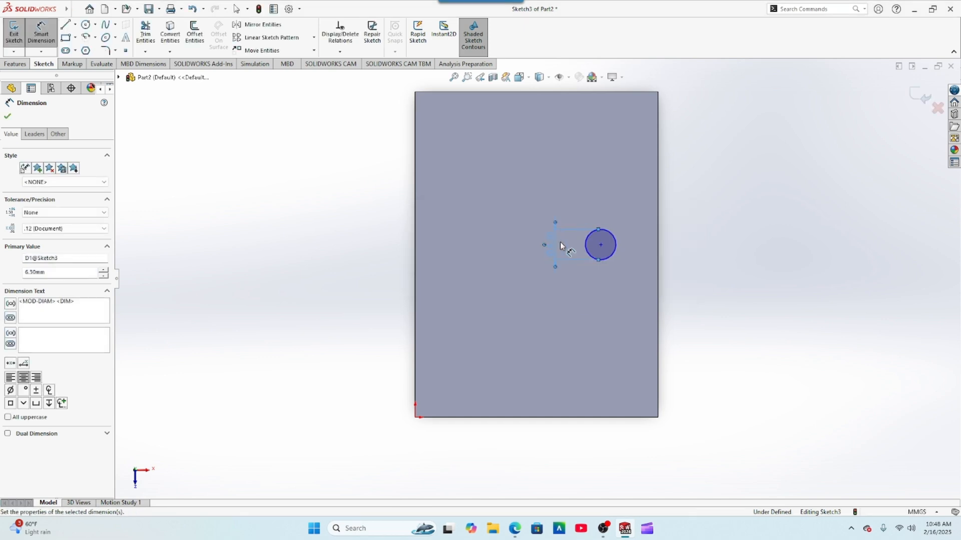
# - Dimension the distance from the circle's center to the top face's rear edge as 33.5 mm
pyautogui.click(616, 258)
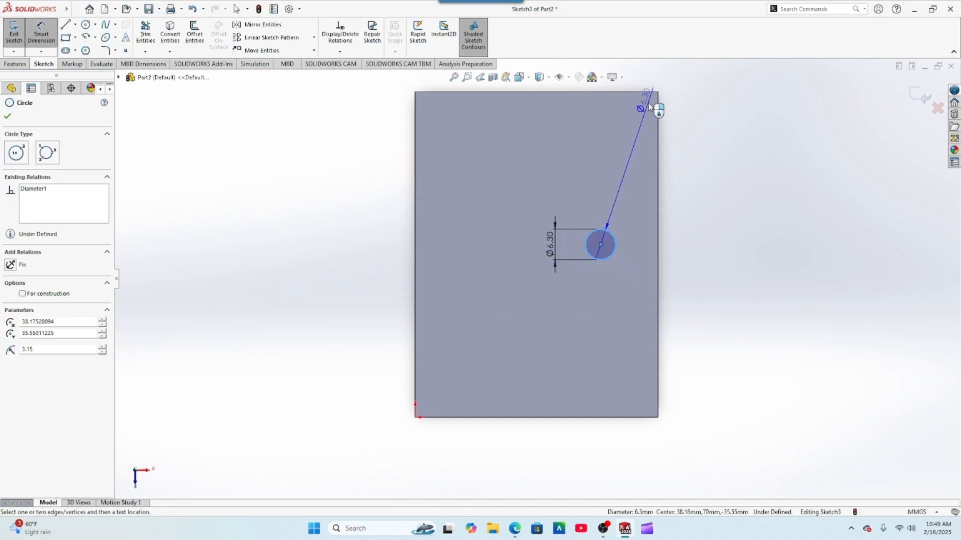
pyautogui.click(646, 93)
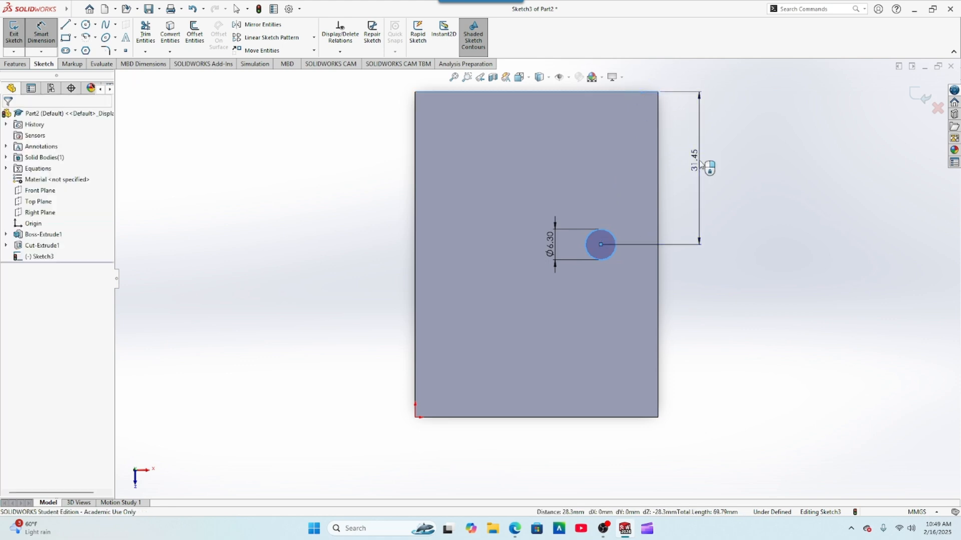
pyautogui.click(701, 165)
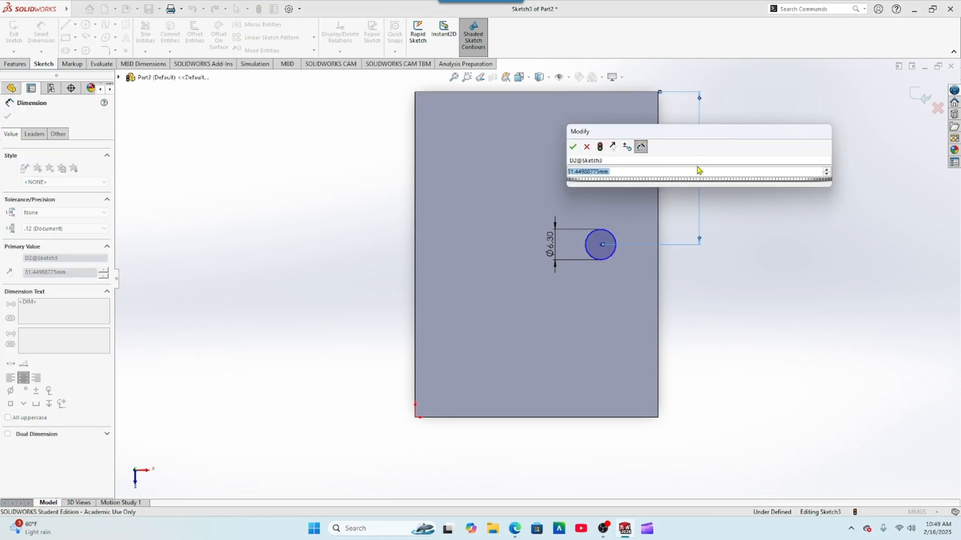
pyautogui.write('33.5')
pyautogui.press('Return')
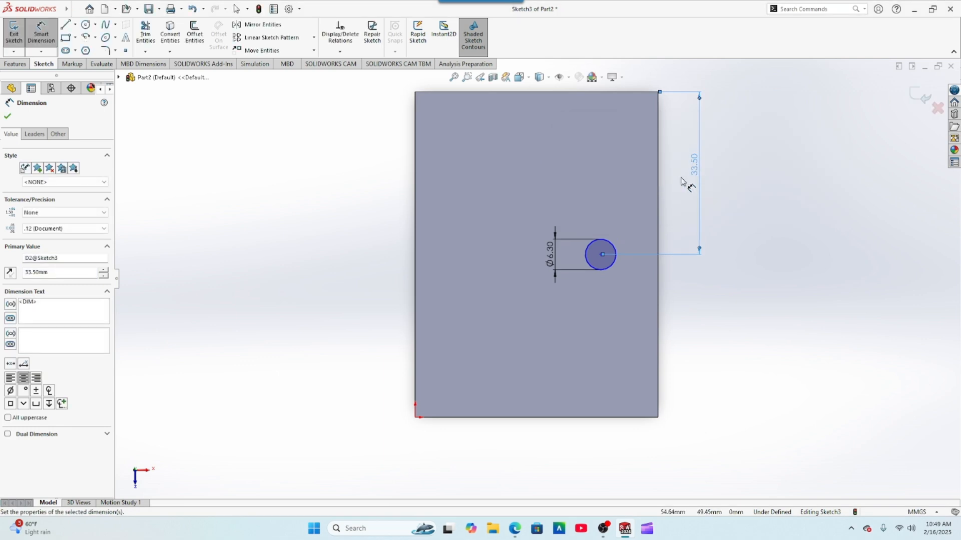
# - Dimension the circle's center 8.3 mm from the top face's right edge and finish dimensioning
pyautogui.click(615, 249)
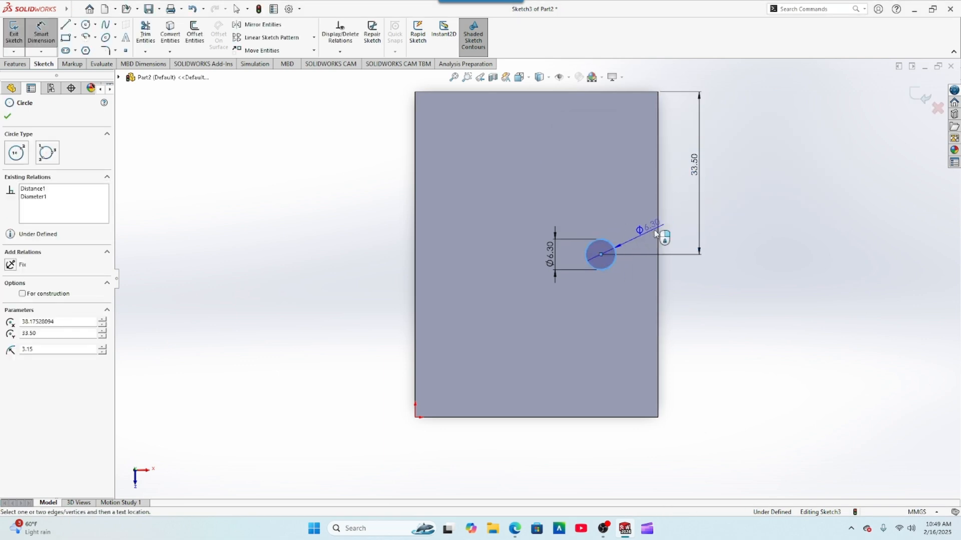
pyautogui.click(658, 235)
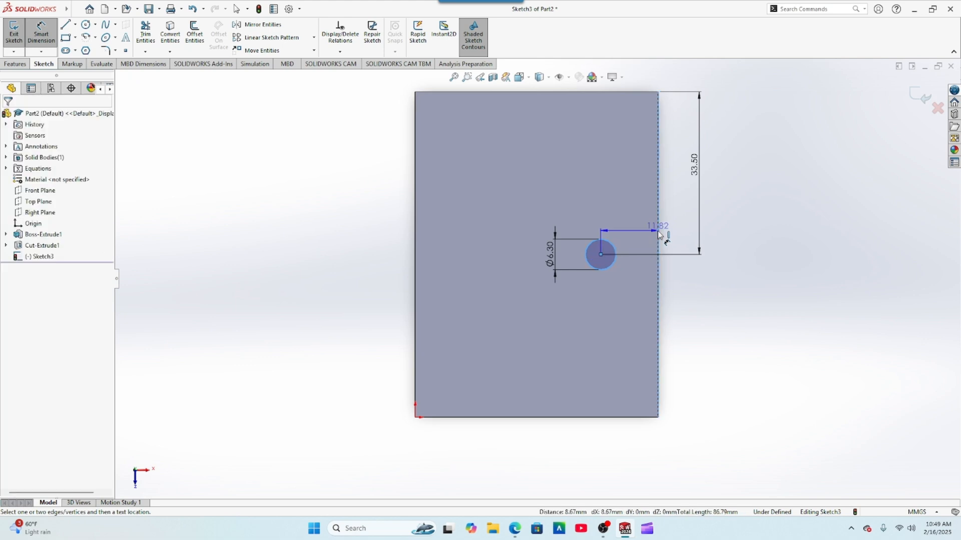
pyautogui.click(623, 189)
pyautogui.write('8.3')
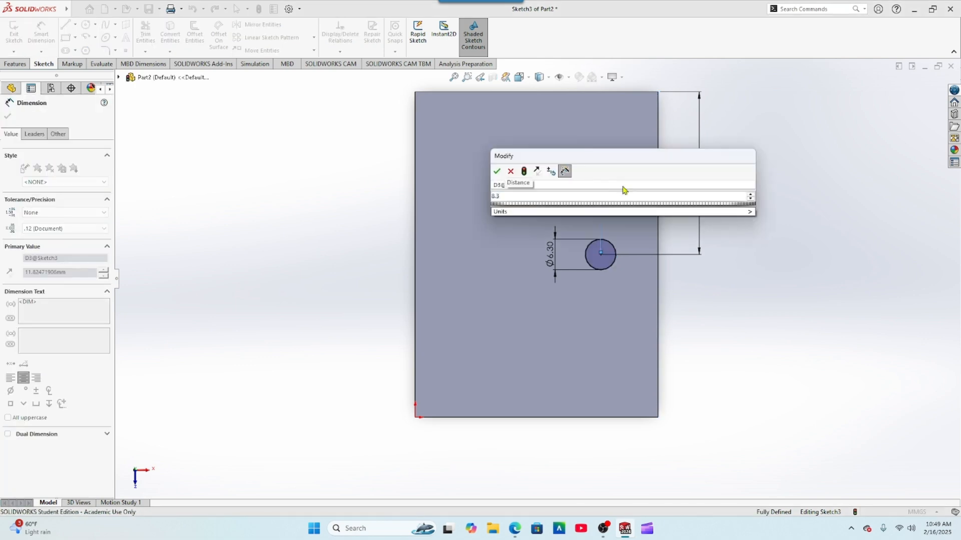
pyautogui.press('Return')
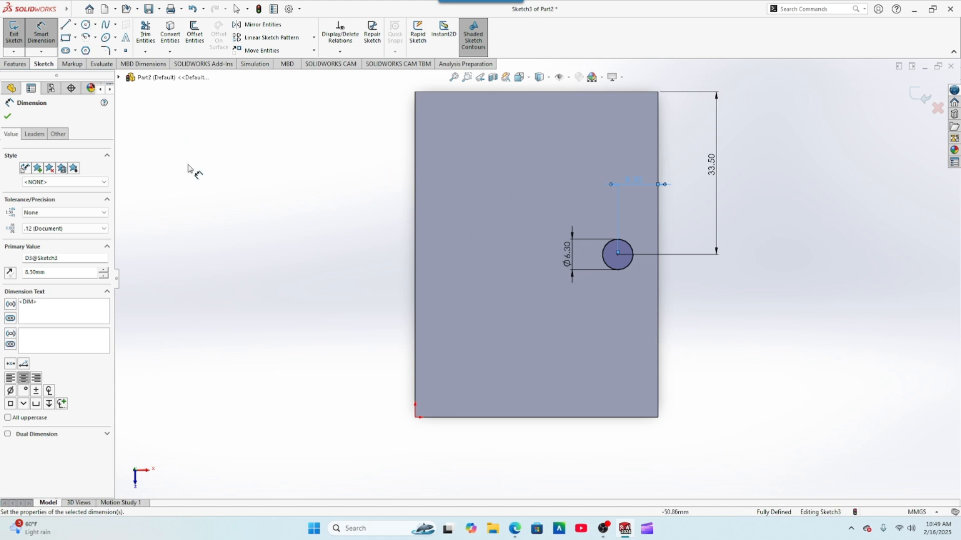
pyautogui.click(6, 117)
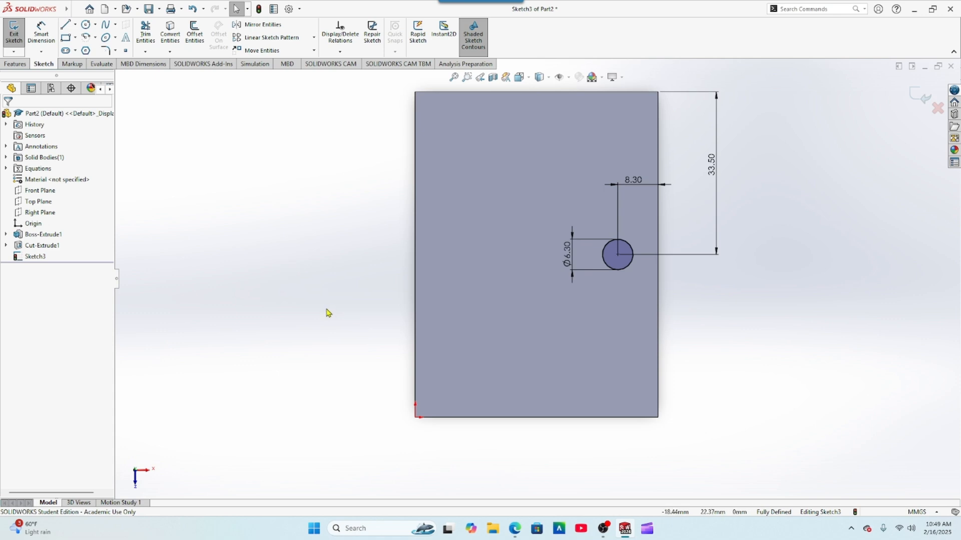
# - Cut the 6.3 mm circle down from the top face with an Extruded Cut up to the thin slot's upper face
pyautogui.moveTo(328, 313)
pyautogui.mouseDown(button='middle')
pyautogui.moveTo(300, 219)
pyautogui.moveTo(279, 287)
pyautogui.moveTo(249, 326)
pyautogui.moveTo(236, 217)
pyautogui.moveTo(228, 223)
pyautogui.mouseUp(button='middle')
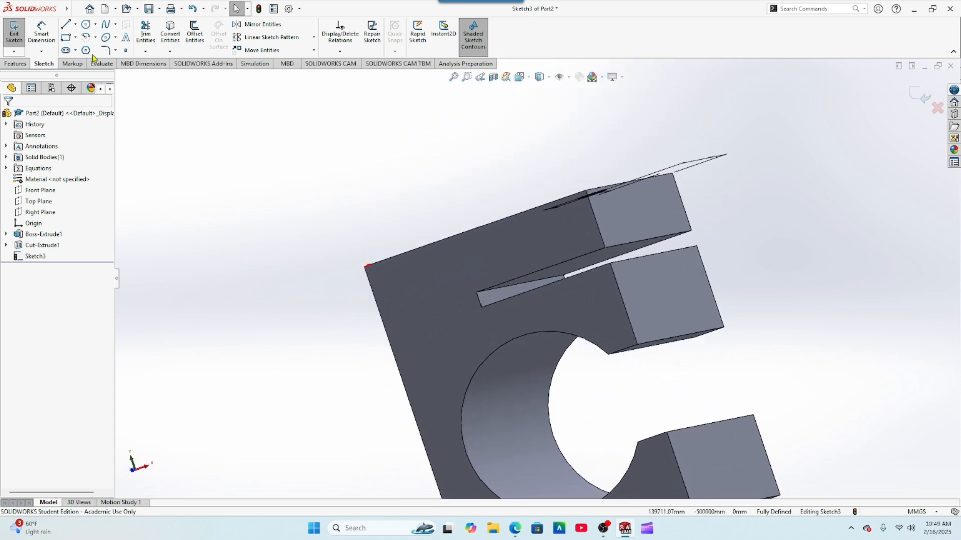
pyautogui.click(11, 64)
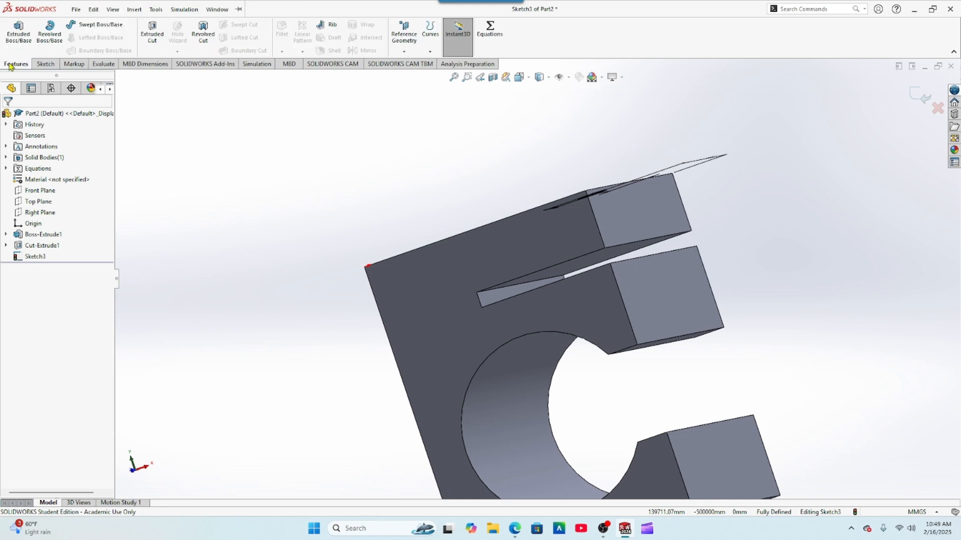
pyautogui.click(152, 31)
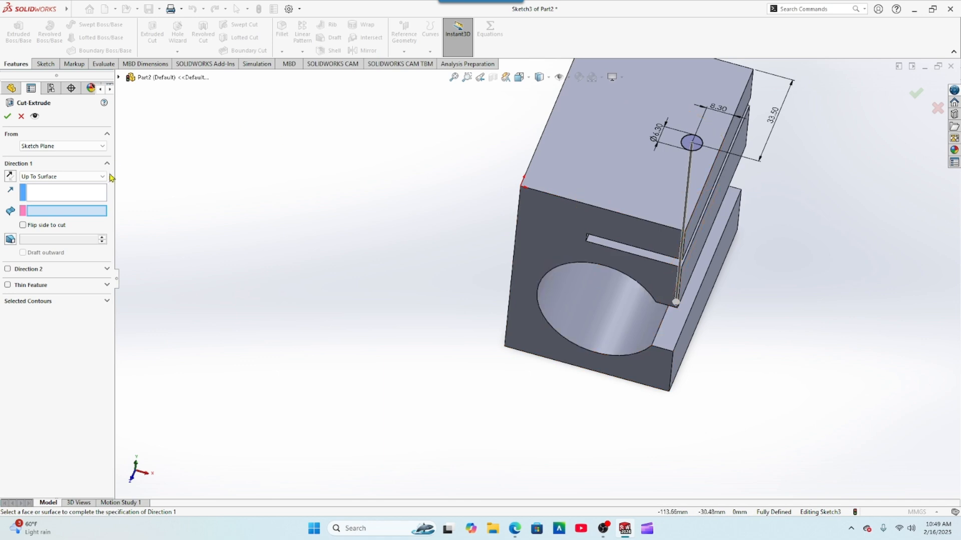
pyautogui.moveTo(802, 344); pyautogui.dragTo(611, 139, button='middle')
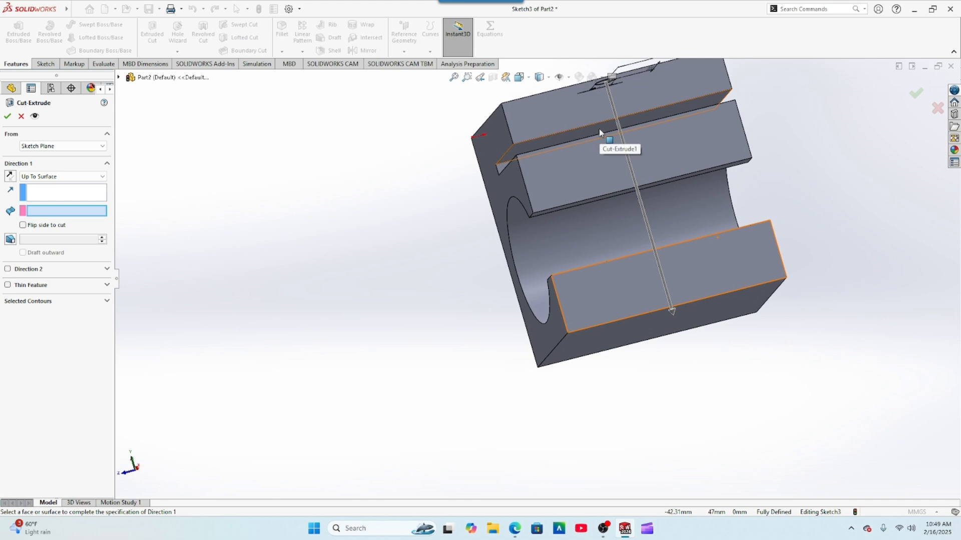
pyautogui.click(601, 133)
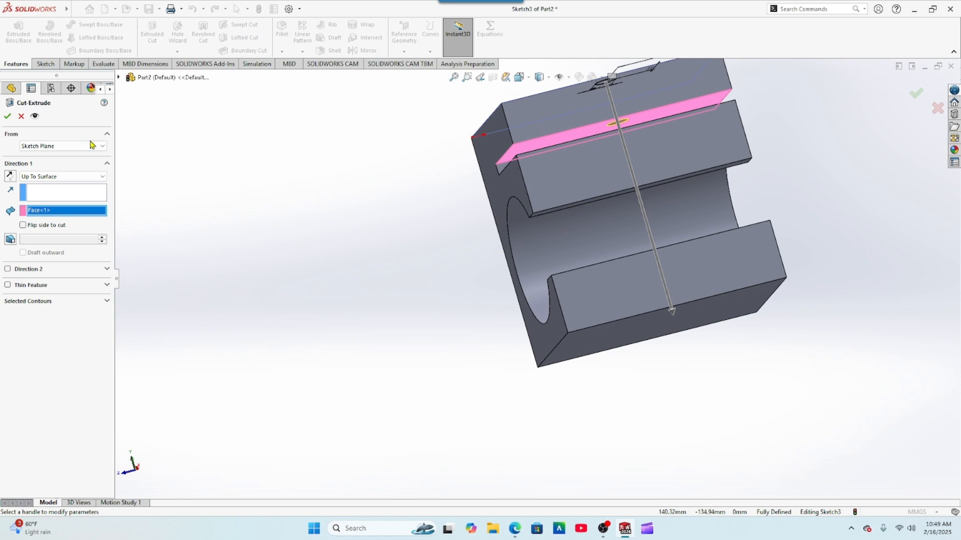
pyautogui.click(7, 118)
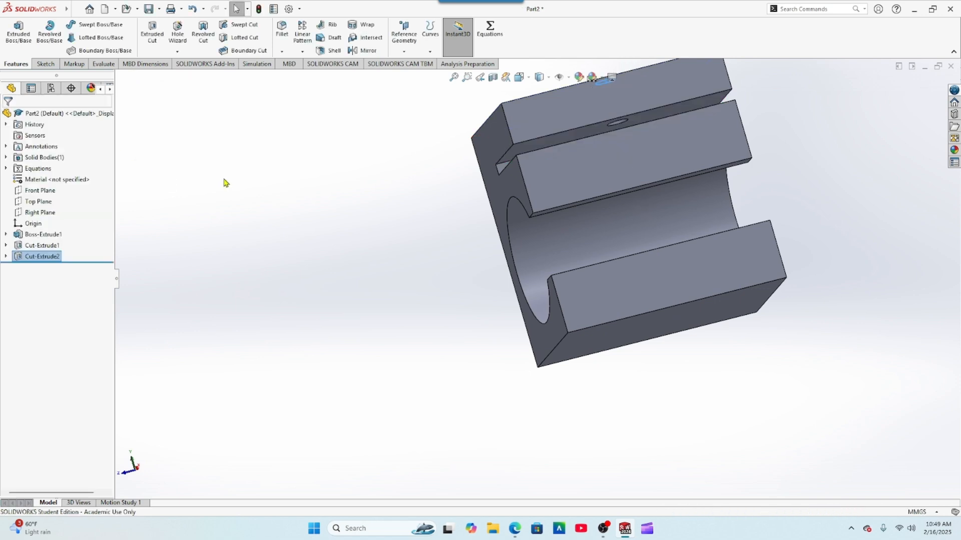
# - Start a sketch on the block's front face and convert the circular opening's edge into a sketch arc
pyautogui.moveTo(221, 179); pyautogui.dragTo(293, 244, button='middle')
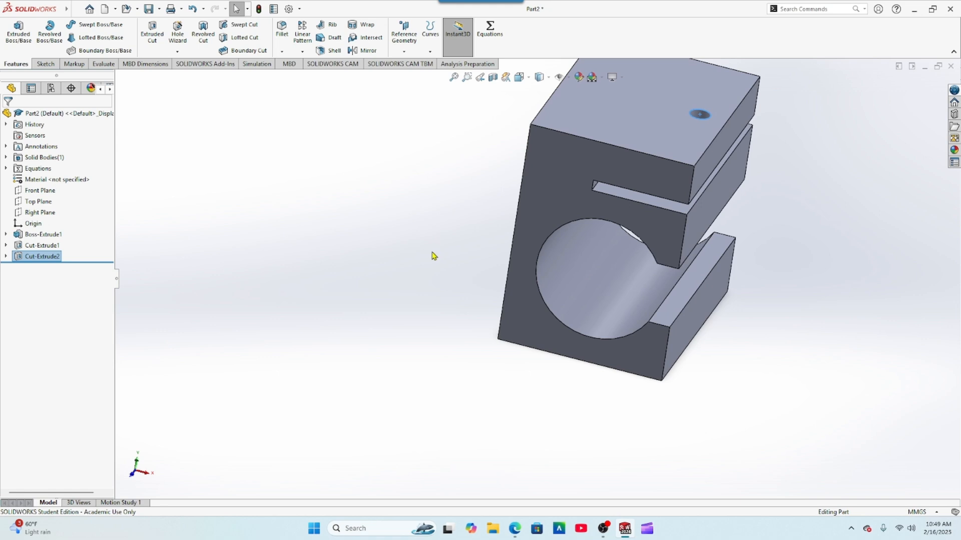
pyautogui.click(561, 344)
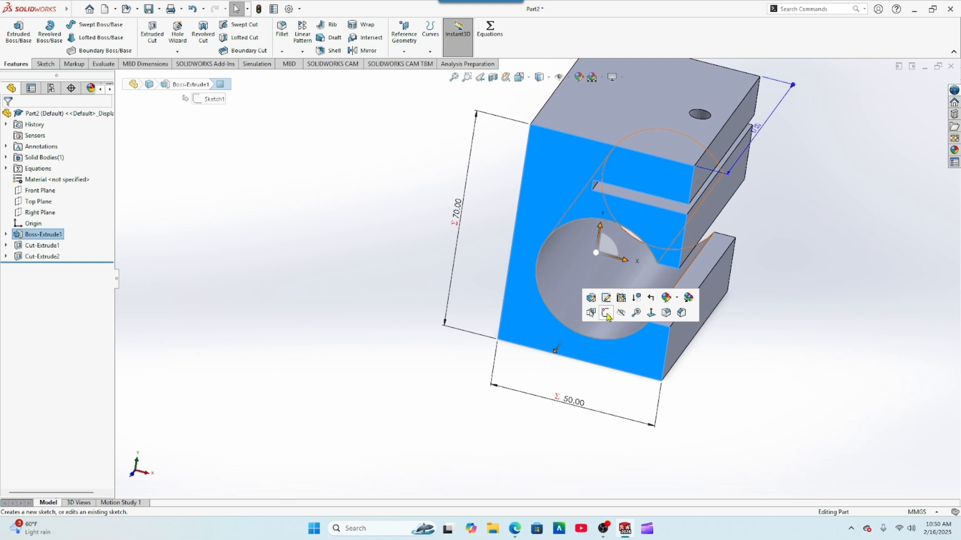
pyautogui.click(606, 315)
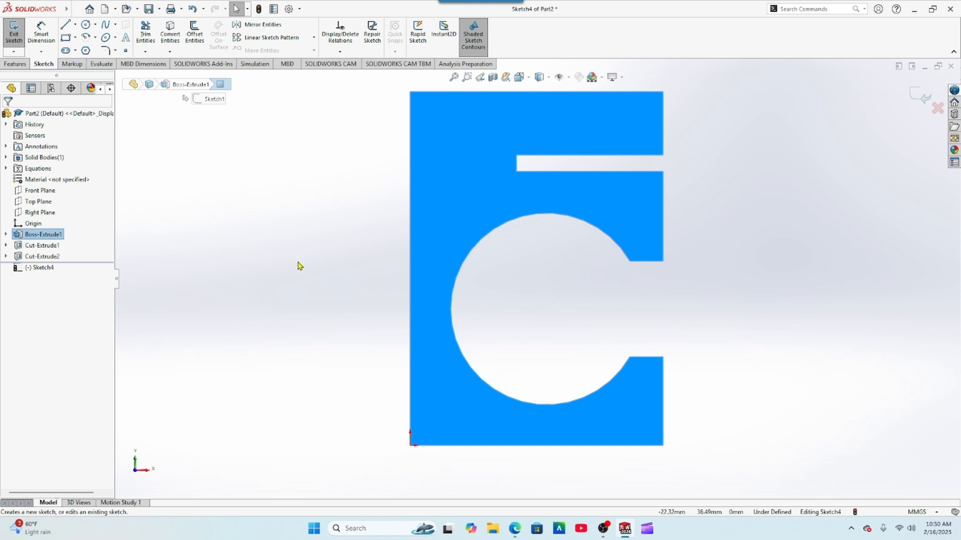
pyautogui.click(279, 247)
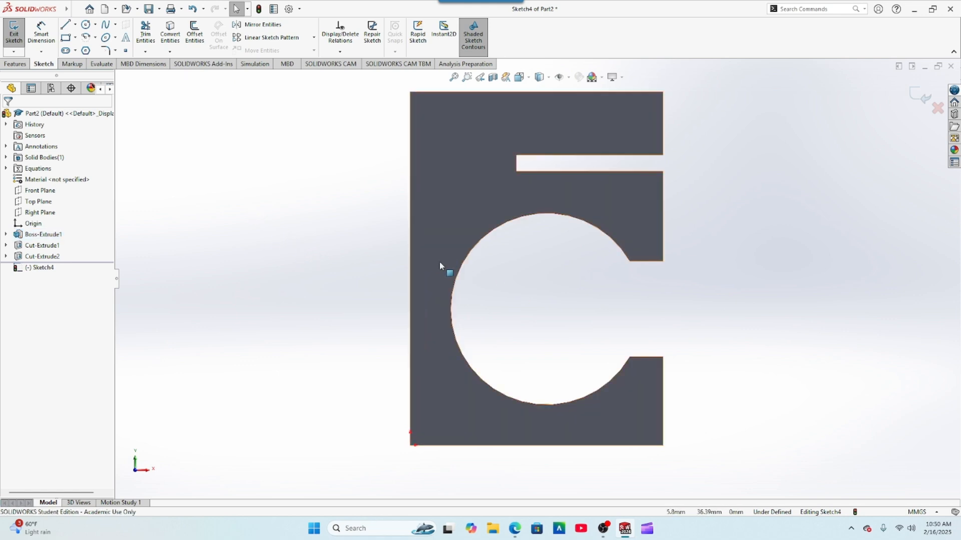
pyautogui.click(498, 231)
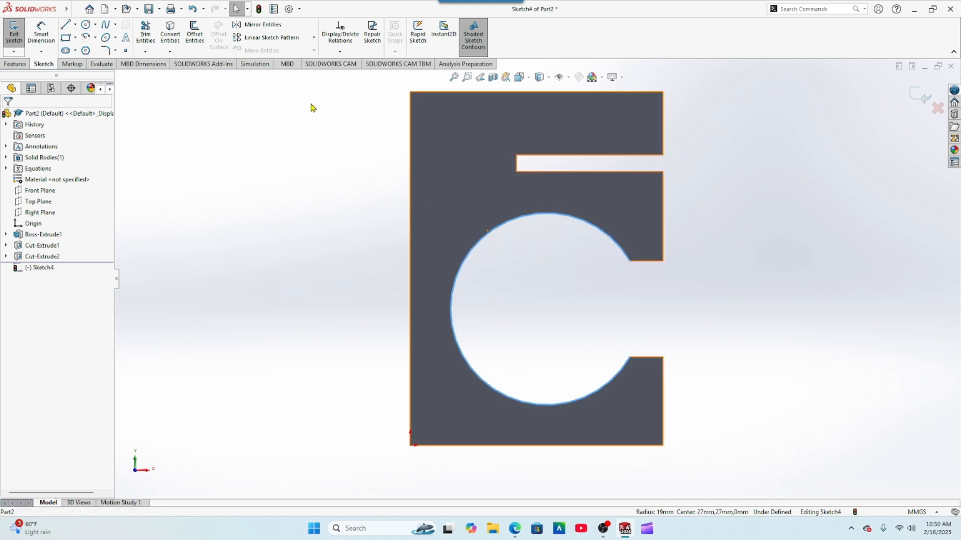
pyautogui.click(170, 32)
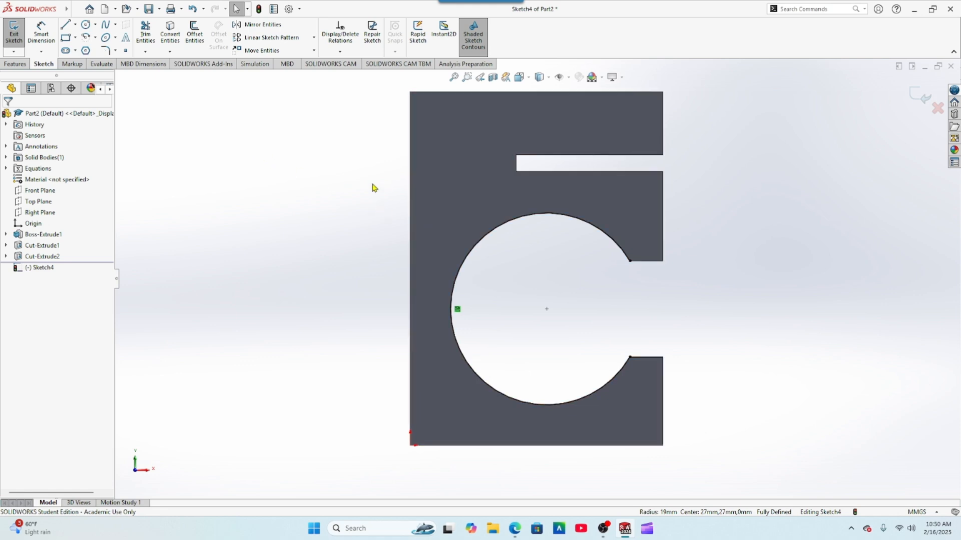
# - Offset the converted arc outward by 1 mm with the bi-directional option turned off
pyautogui.click(472, 244)
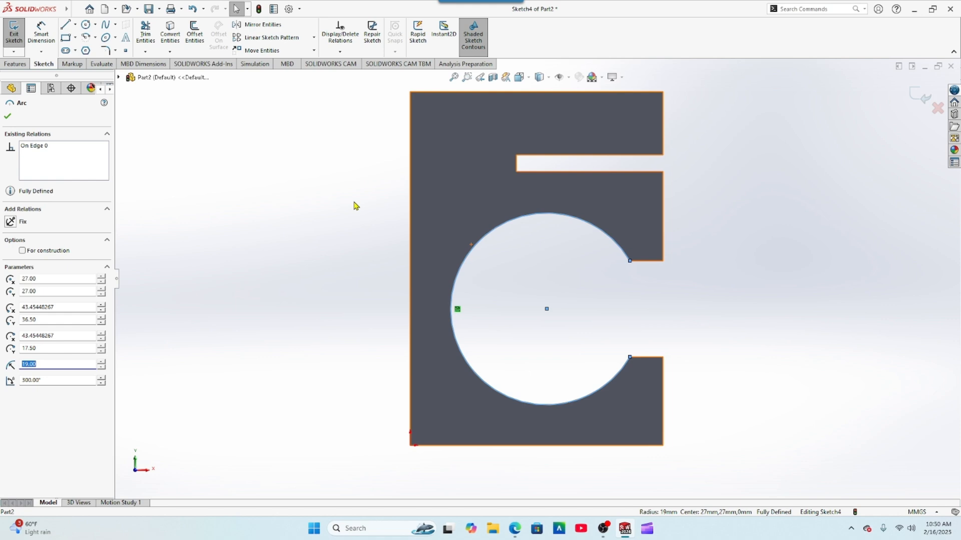
pyautogui.click(195, 34)
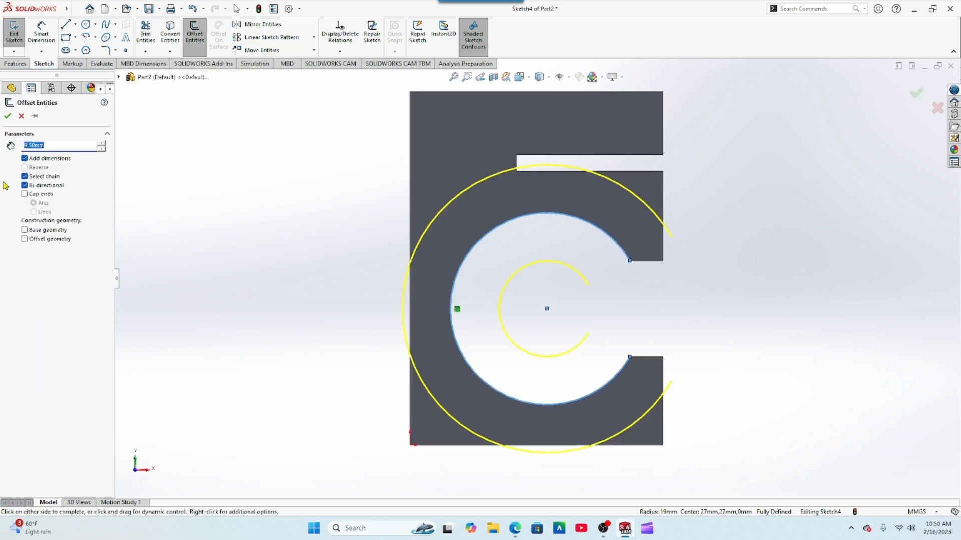
pyautogui.click(24, 186)
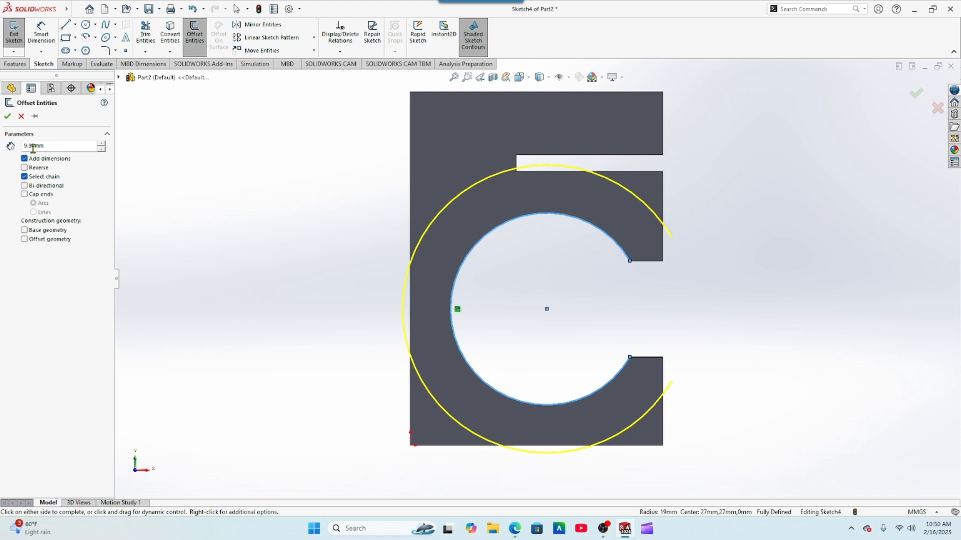
pyautogui.moveTo(51, 146); pyautogui.dragTo(14, 144)
pyautogui.write('1')
pyautogui.press('Return')
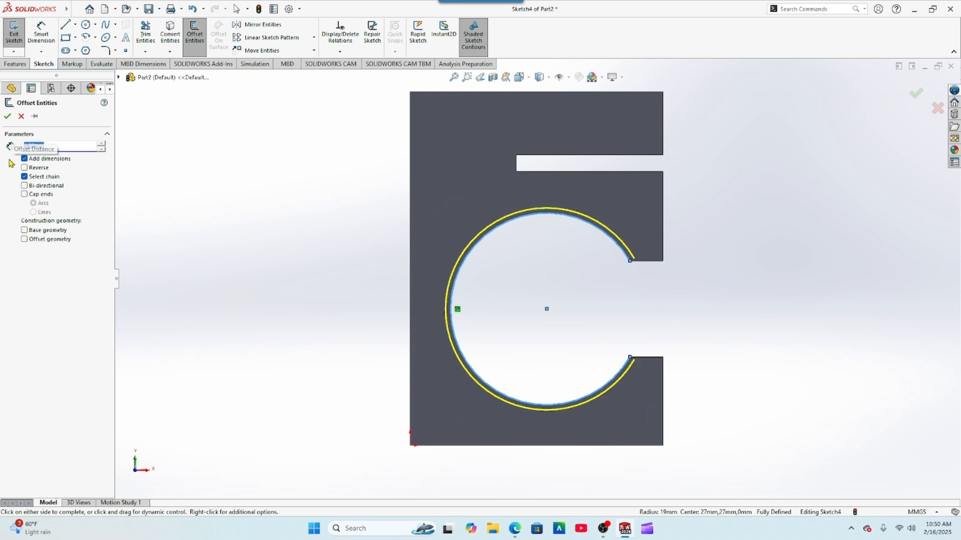
pyautogui.click(8, 118)
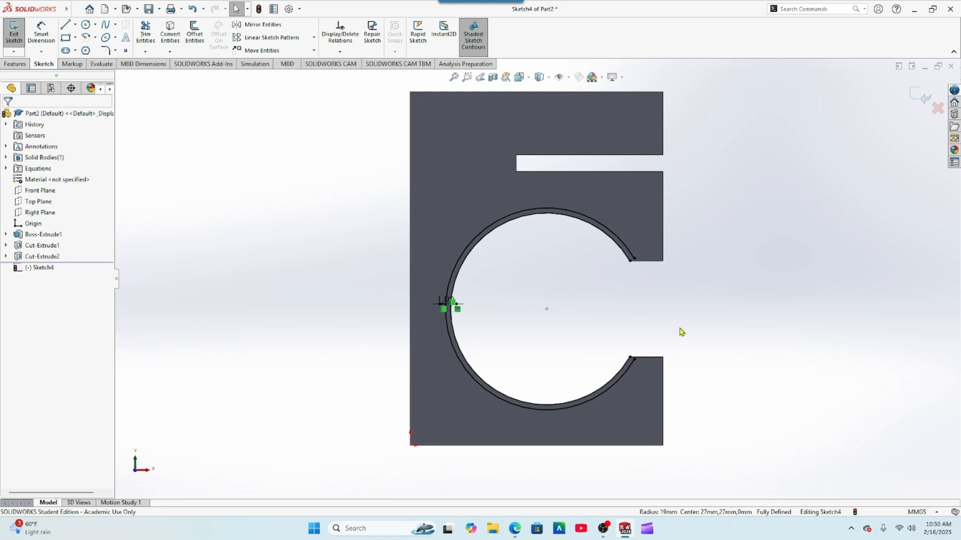
# - Convert the lower and upper horizontal edges of the opening's gap into sketch lines
pyautogui.click(657, 361)
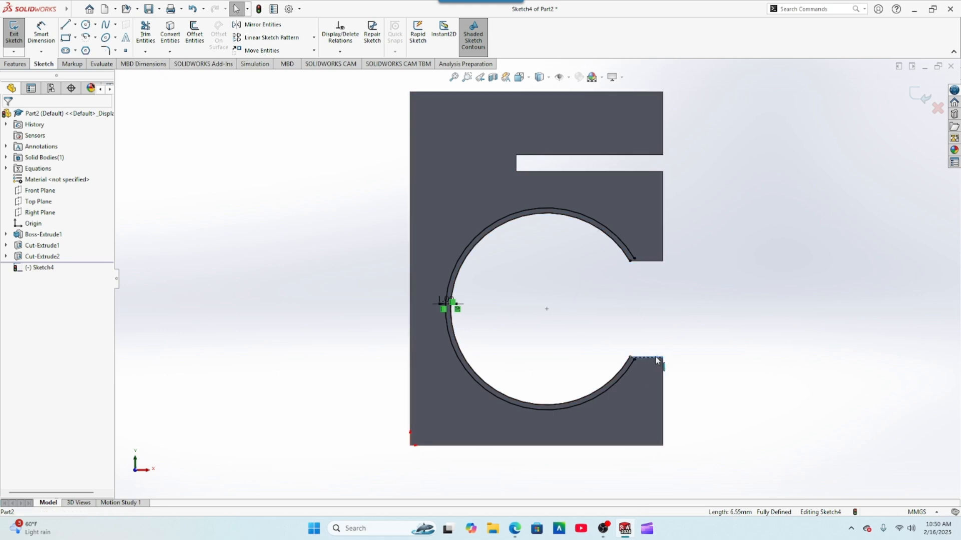
pyautogui.click(170, 34)
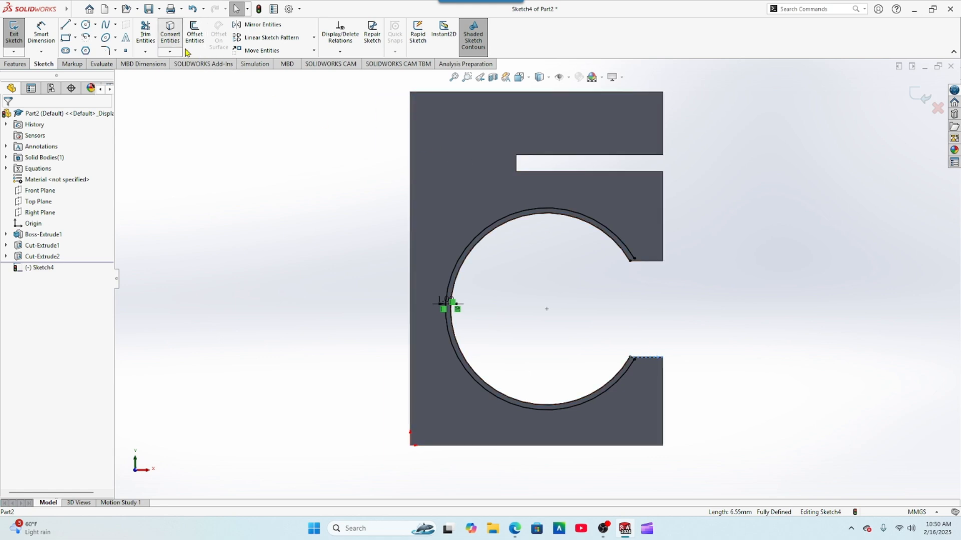
pyautogui.click(648, 260)
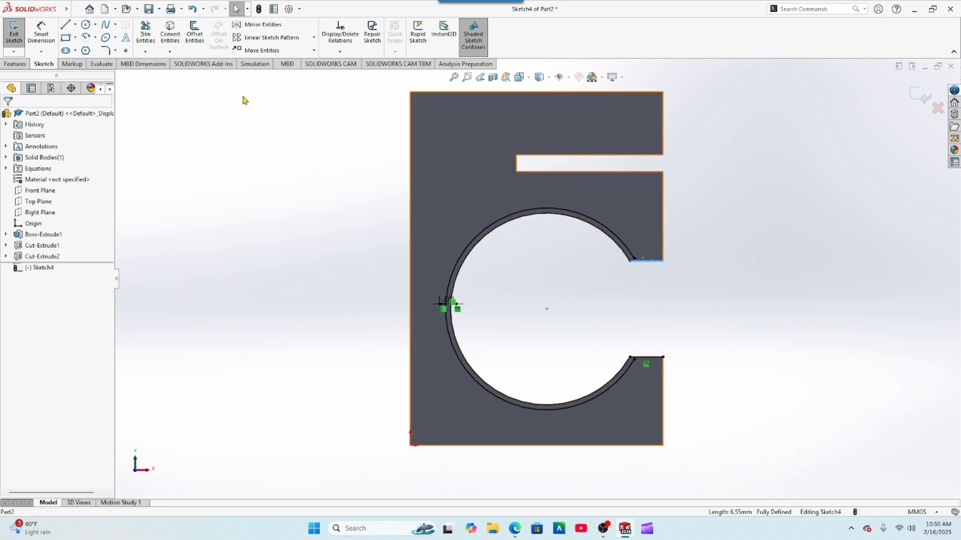
pyautogui.click(170, 34)
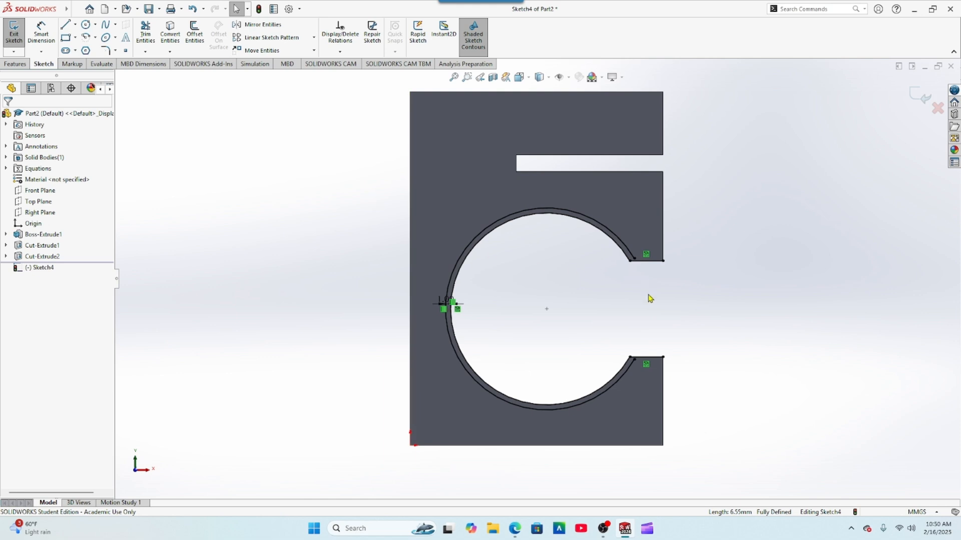
# - Try to extend the offset arc's upper and lower ends past the gap's horizontal edges
pyautogui.scroll(-3, 649, 299)
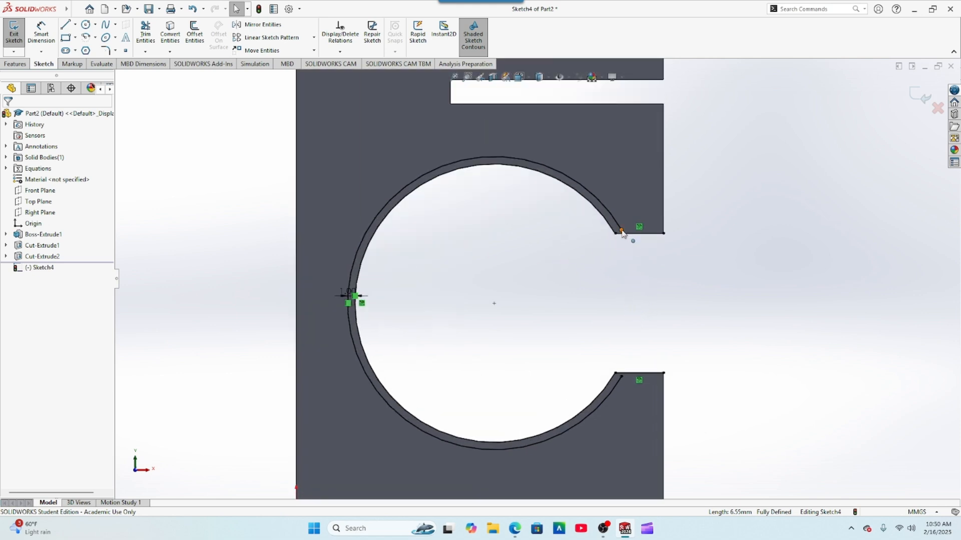
pyautogui.moveTo(622, 233); pyautogui.dragTo(629, 246)
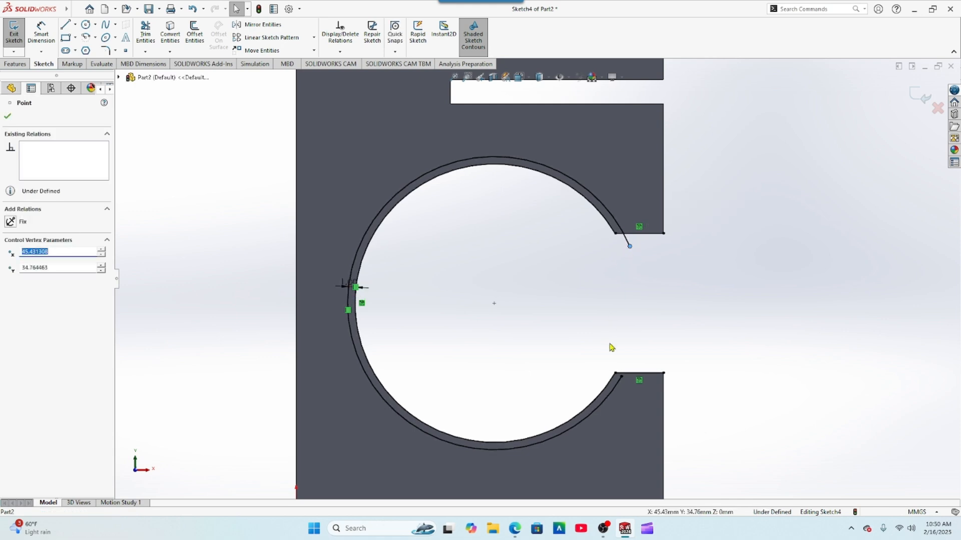
pyautogui.click(622, 378)
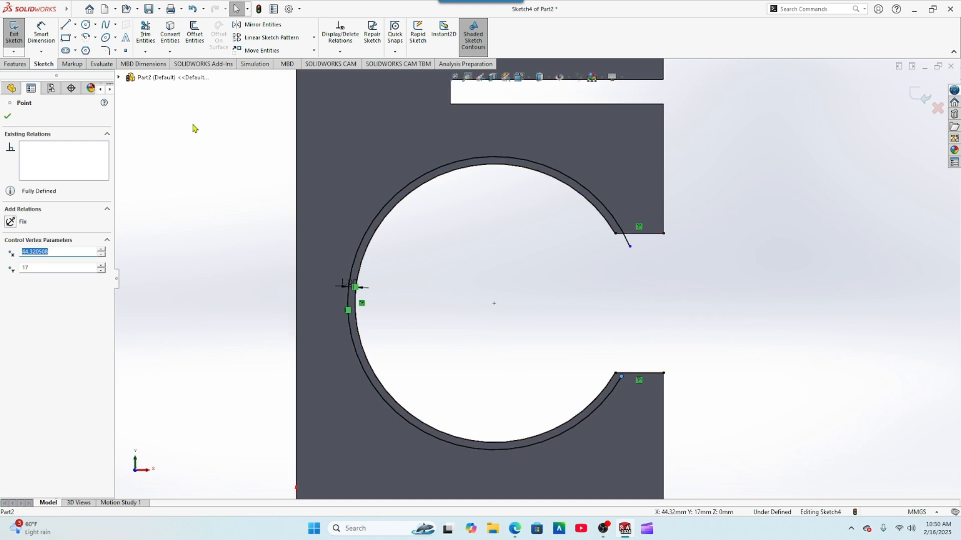
pyautogui.click(7, 116)
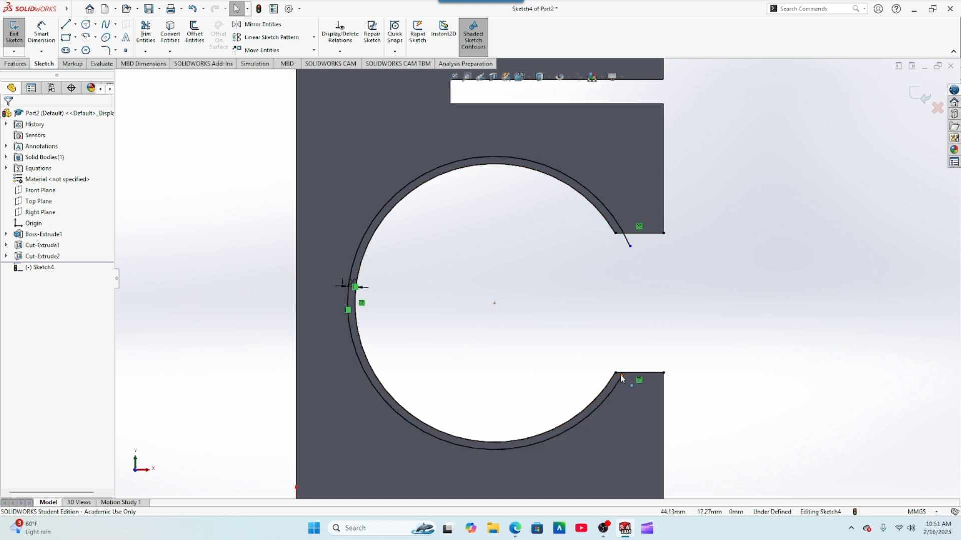
pyautogui.click(620, 379)
pyautogui.click(456, 207)
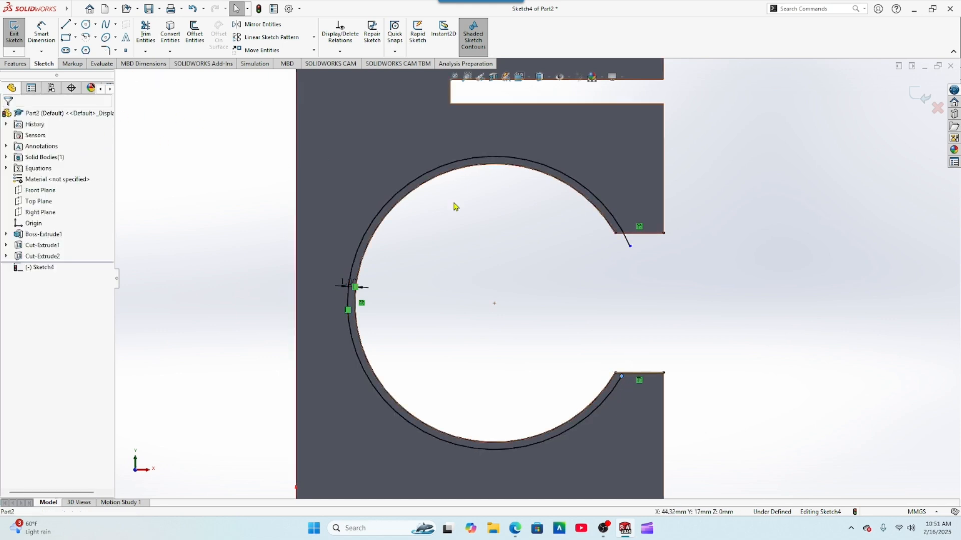
pyautogui.click(273, 9)
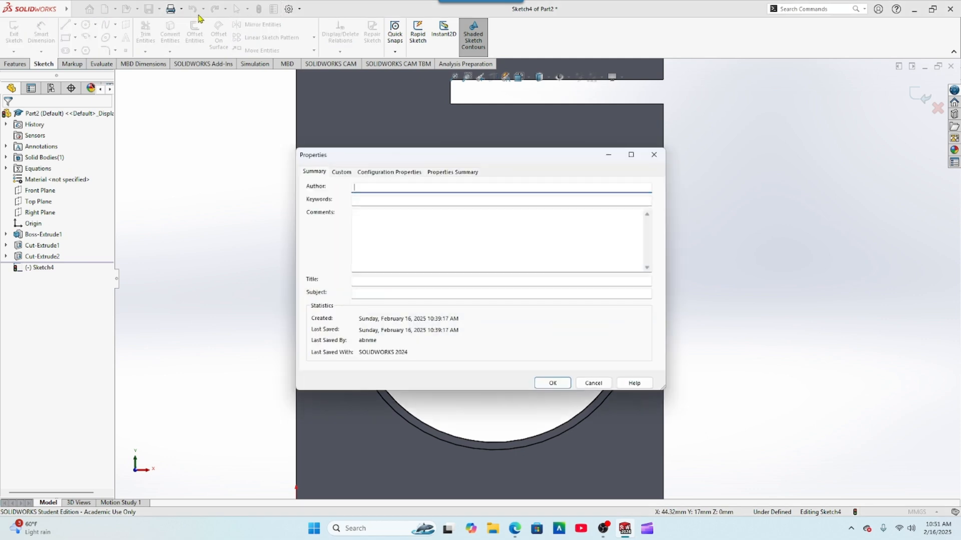
pyautogui.click(596, 388)
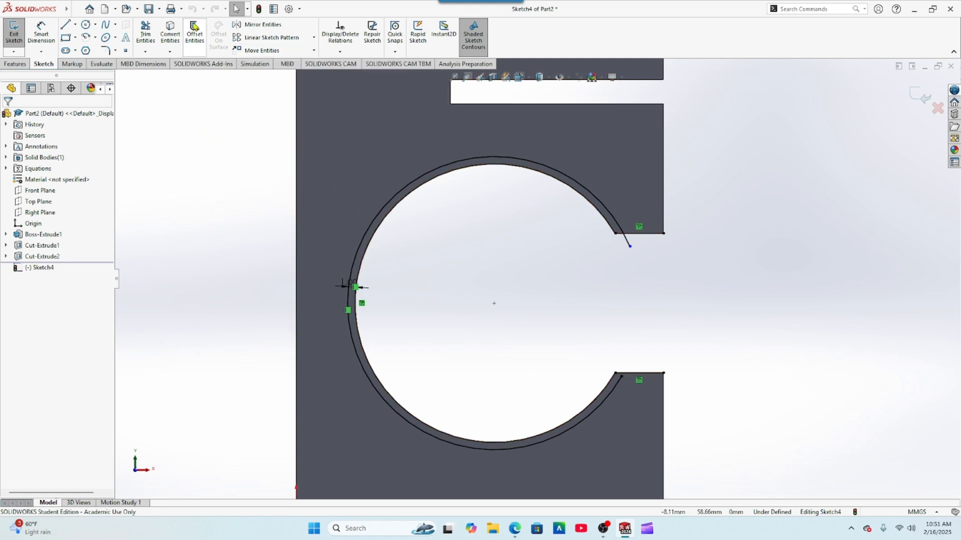
pyautogui.click(626, 371)
pyautogui.moveTo(622, 376); pyautogui.dragTo(656, 321)
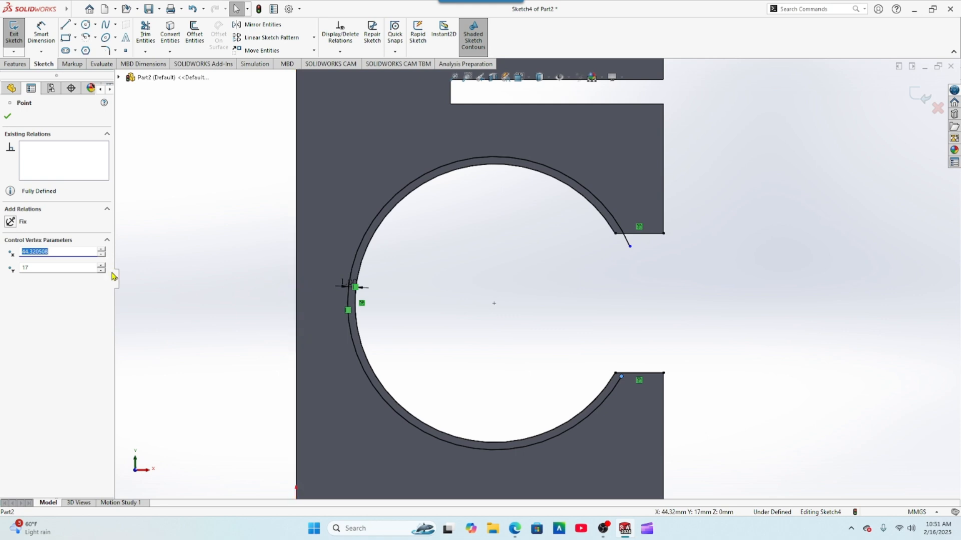
pyautogui.click(8, 118)
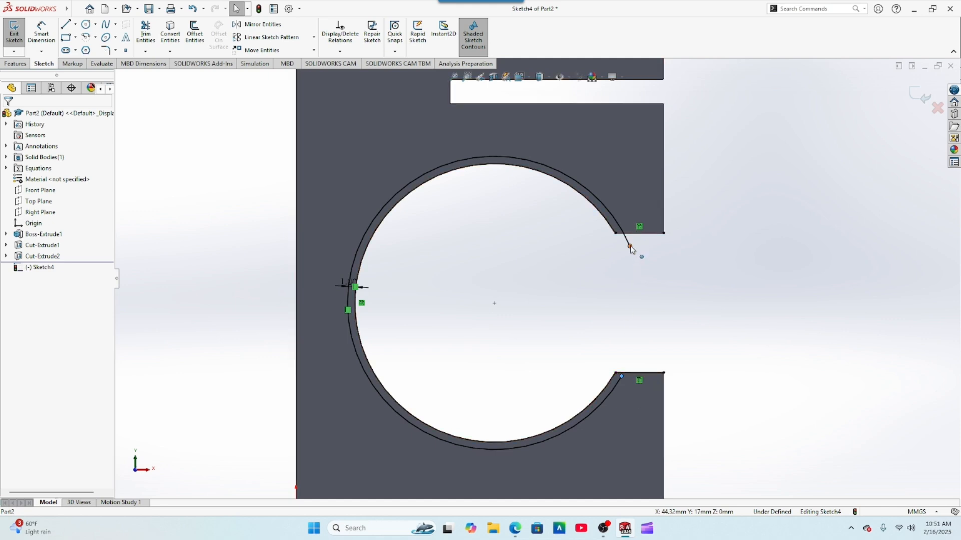
# - Pull the offset arc's upper end back above the gap and delete the offset arc
pyautogui.moveTo(630, 248); pyautogui.dragTo(638, 170)
pyautogui.moveTo(621, 377); pyautogui.dragTo(629, 351)
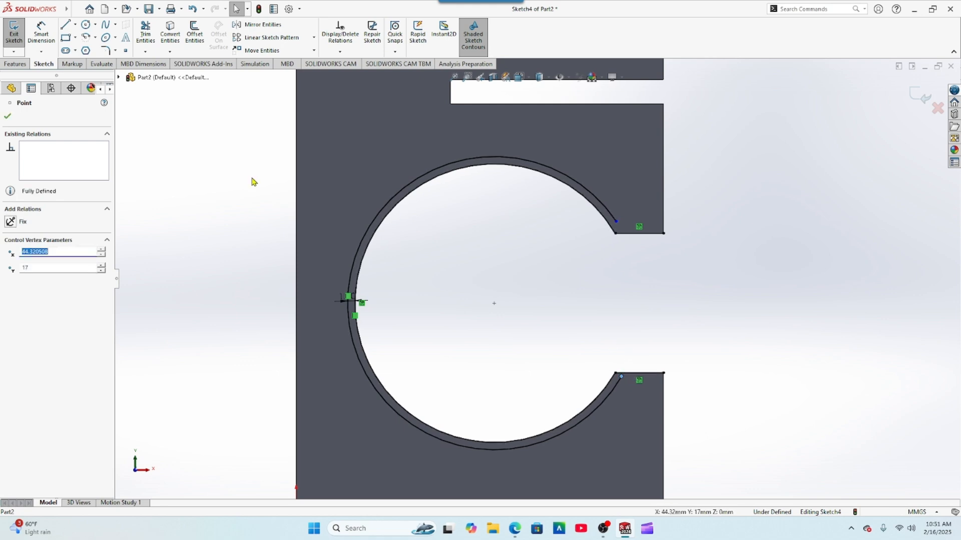
pyautogui.click(244, 182)
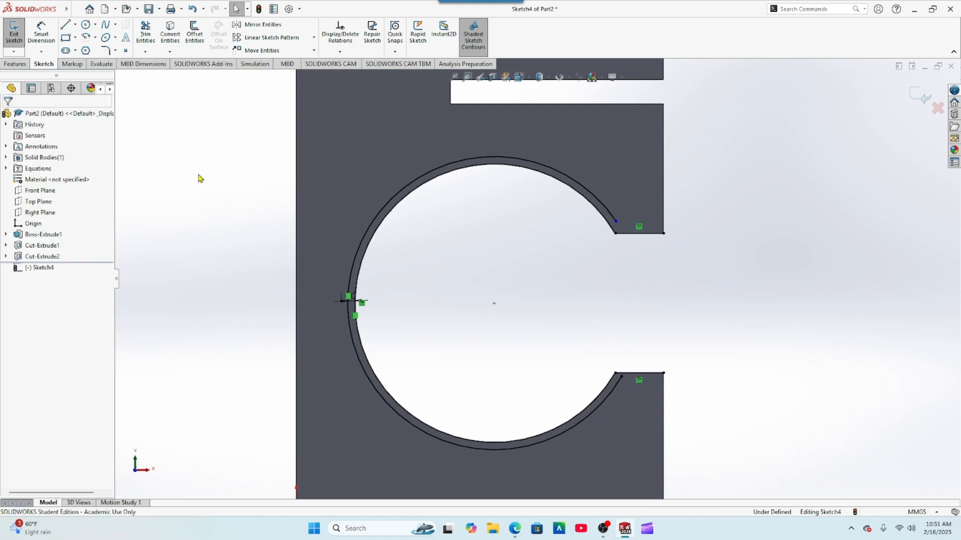
pyautogui.click(620, 379)
pyautogui.click(608, 392)
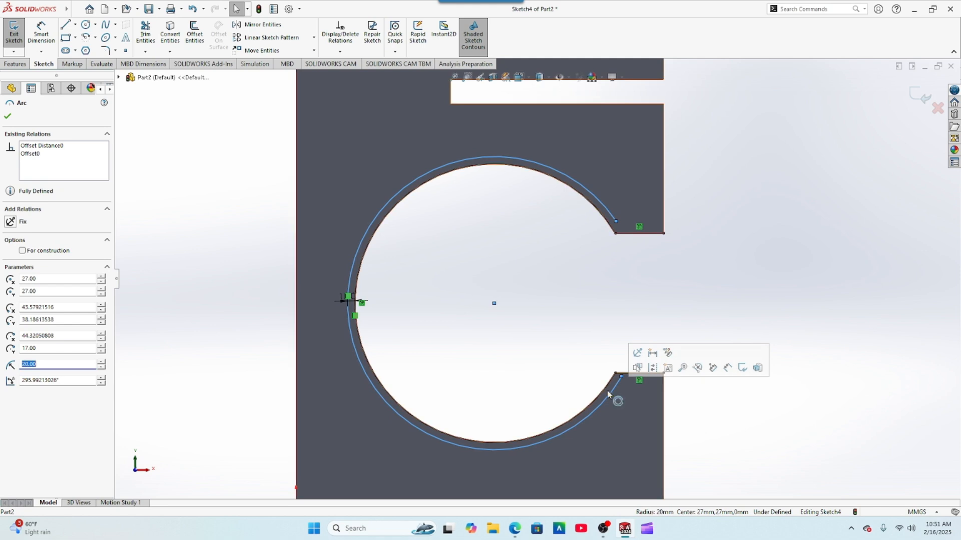
pyautogui.click(537, 331)
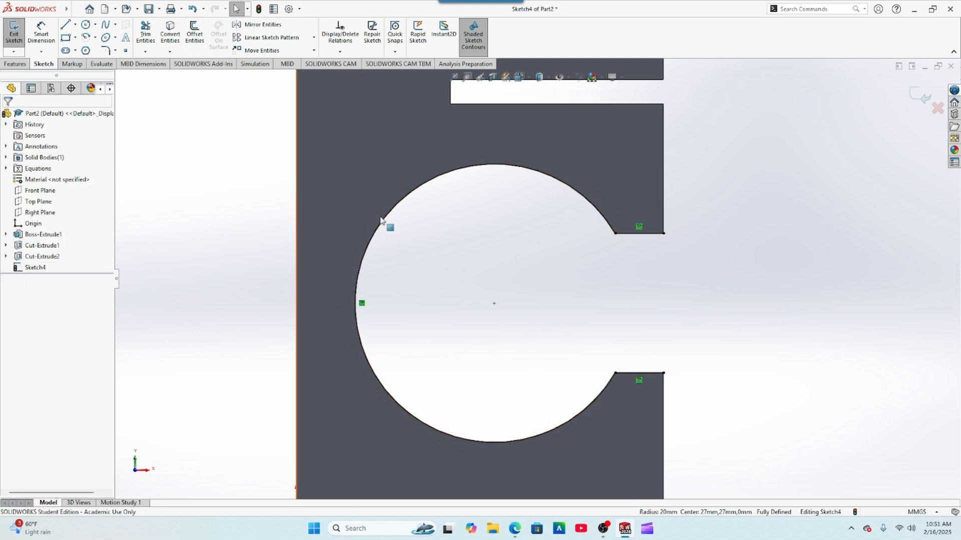
pyautogui.click(446, 179)
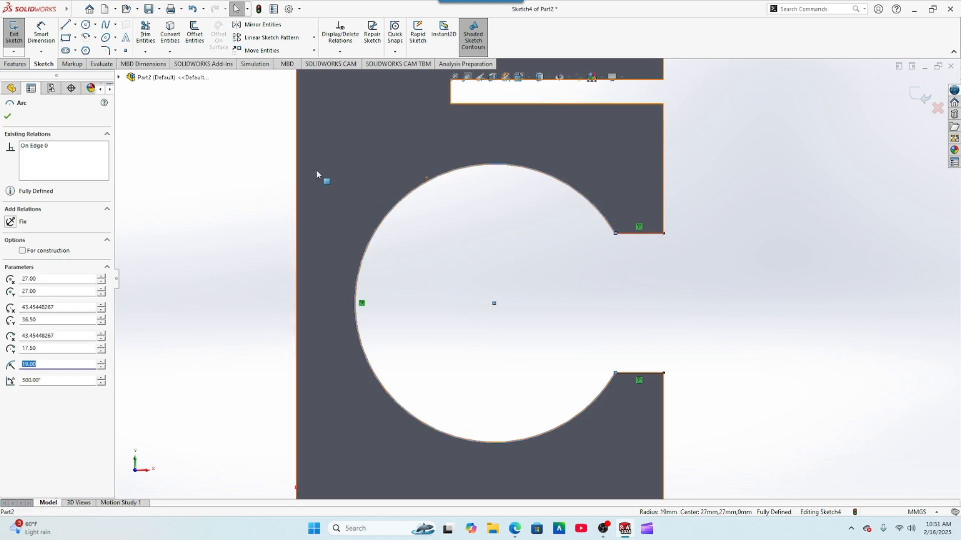
pyautogui.click(194, 33)
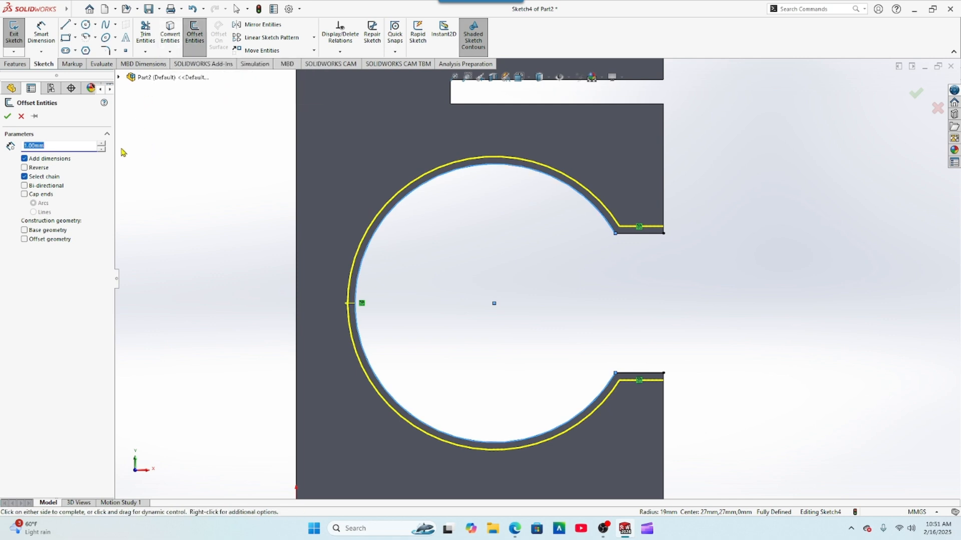
pyautogui.click(21, 116)
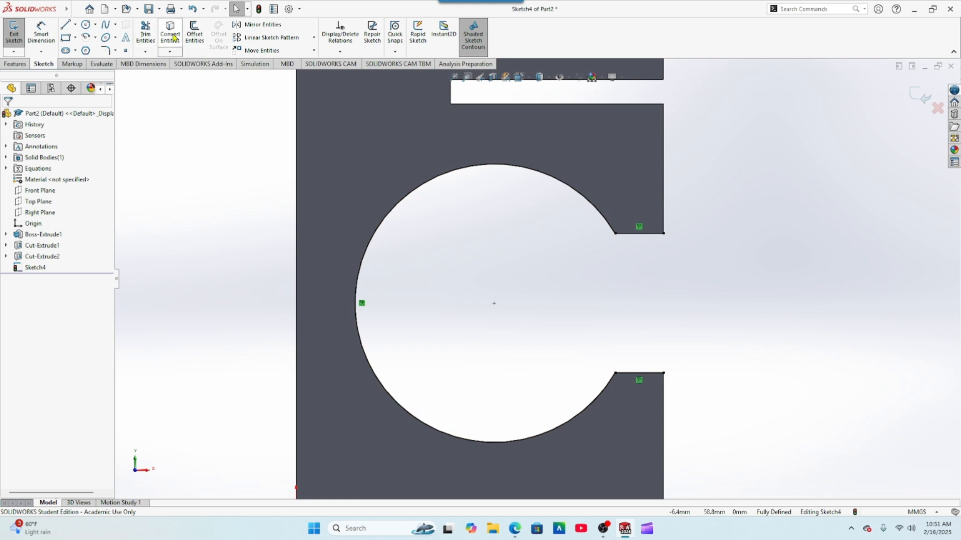
pyautogui.click(191, 31)
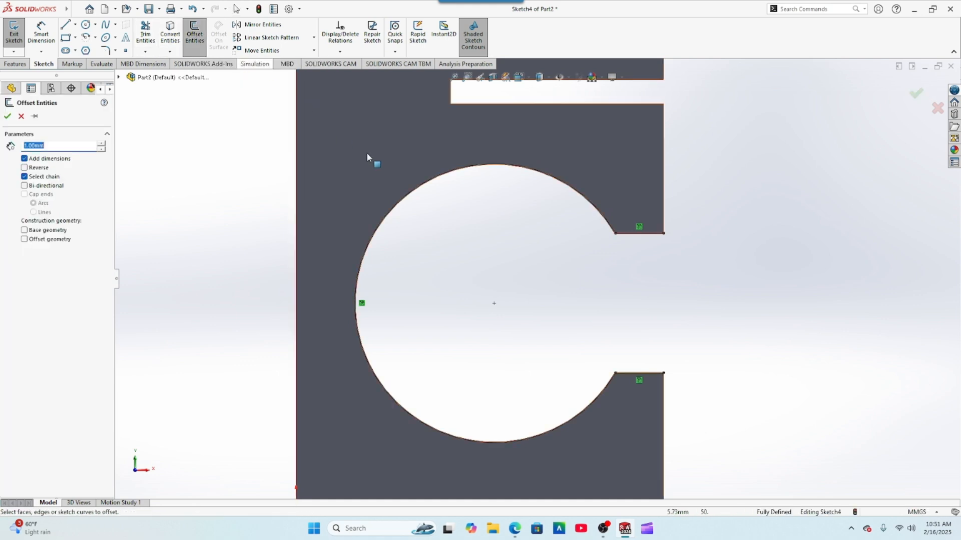
pyautogui.click(512, 166)
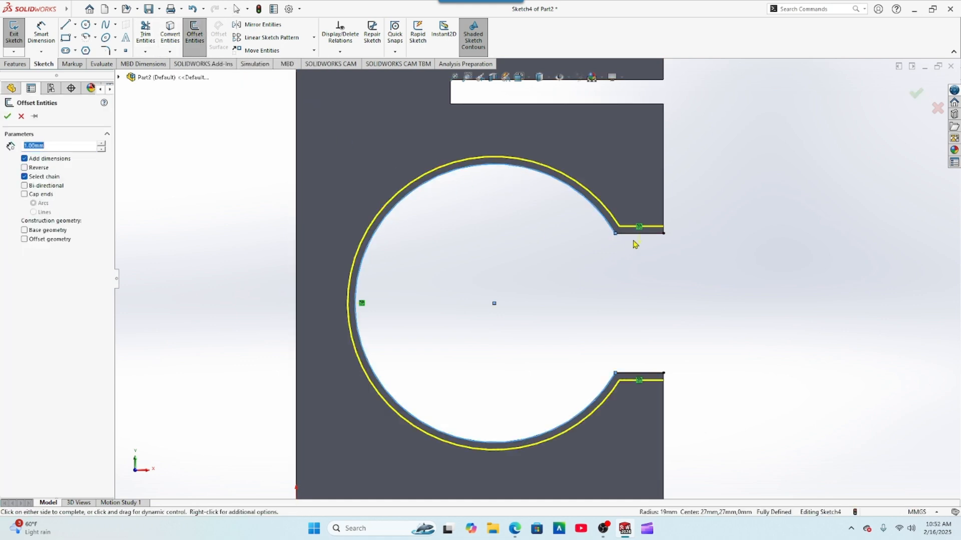
pyautogui.click(21, 117)
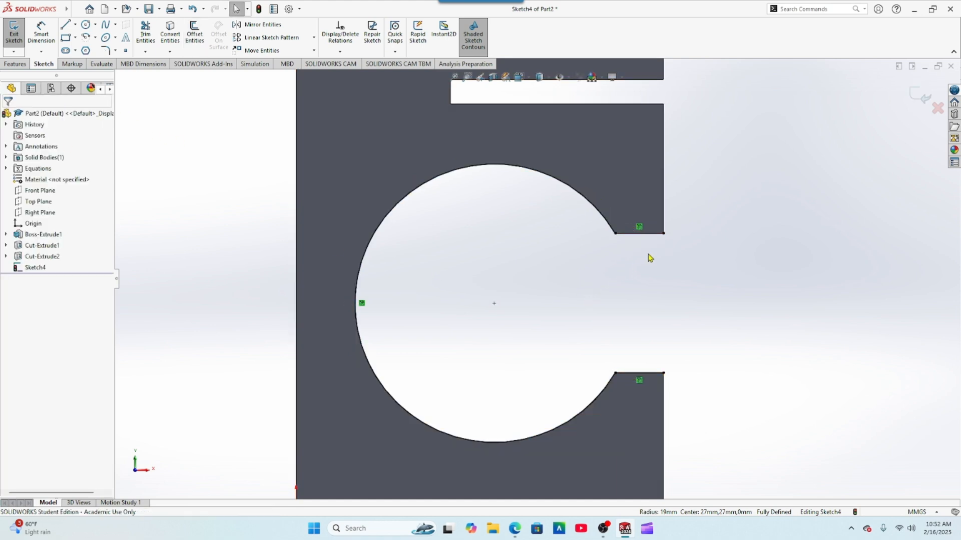
# - Delete the converted sketch lines on the upper and lower horizontal edges of the opening's gap
pyautogui.click(639, 234)
pyautogui.press('Delete')
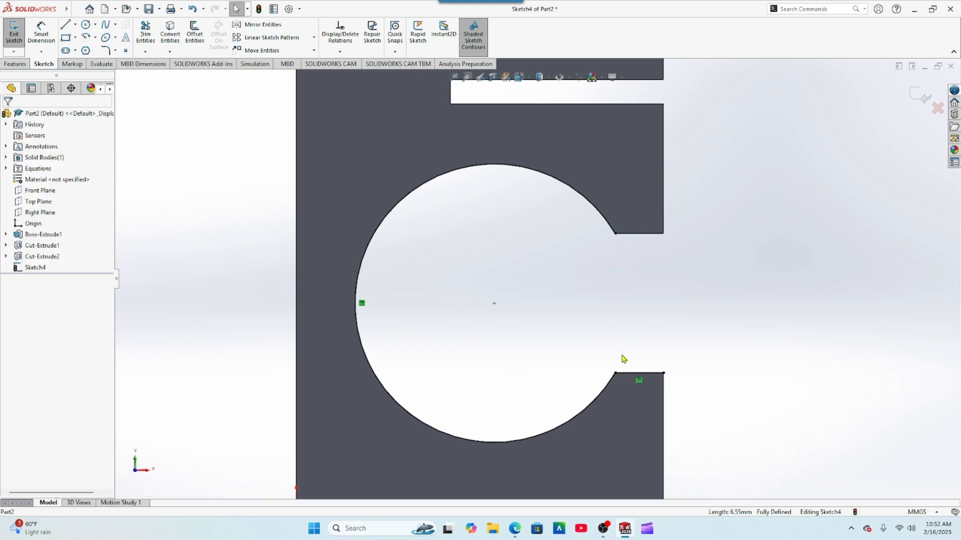
pyautogui.click(633, 380)
pyautogui.press('Delete')
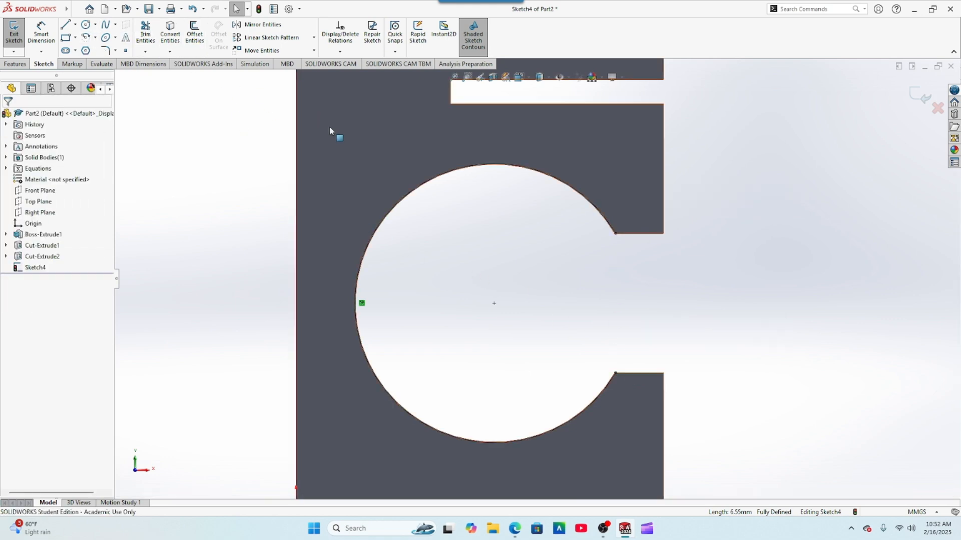
# - Offset the converted arc of the circular opening outward by 1 mm
pyautogui.click(200, 33)
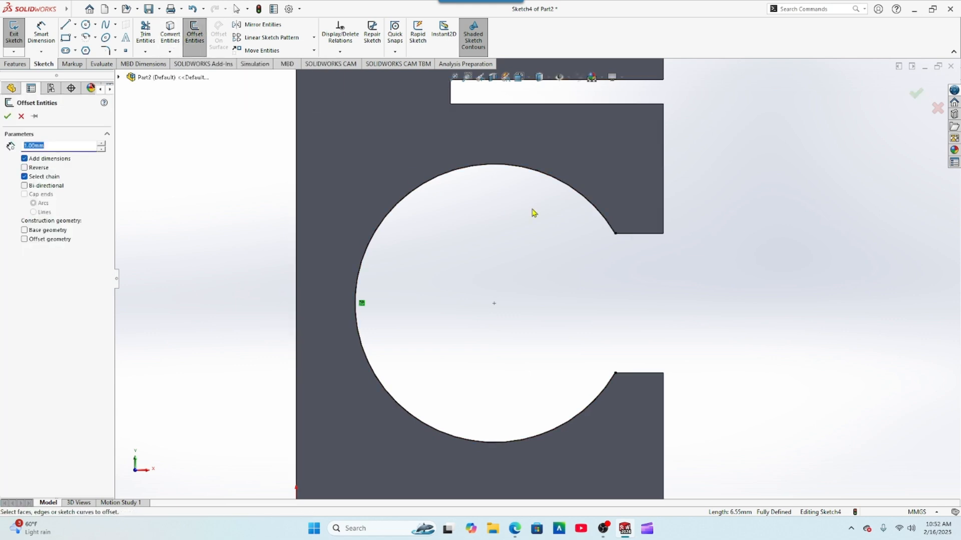
pyautogui.click(553, 187)
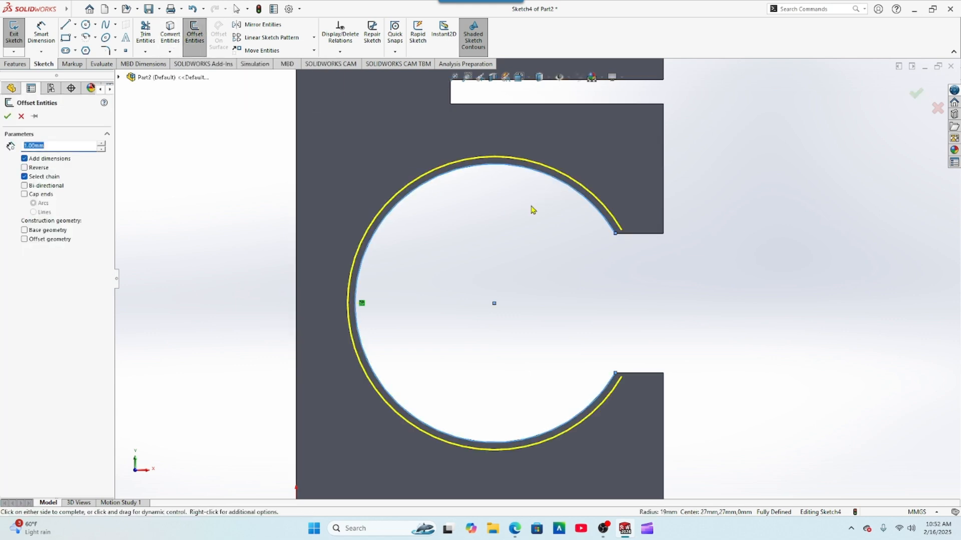
pyautogui.click(8, 116)
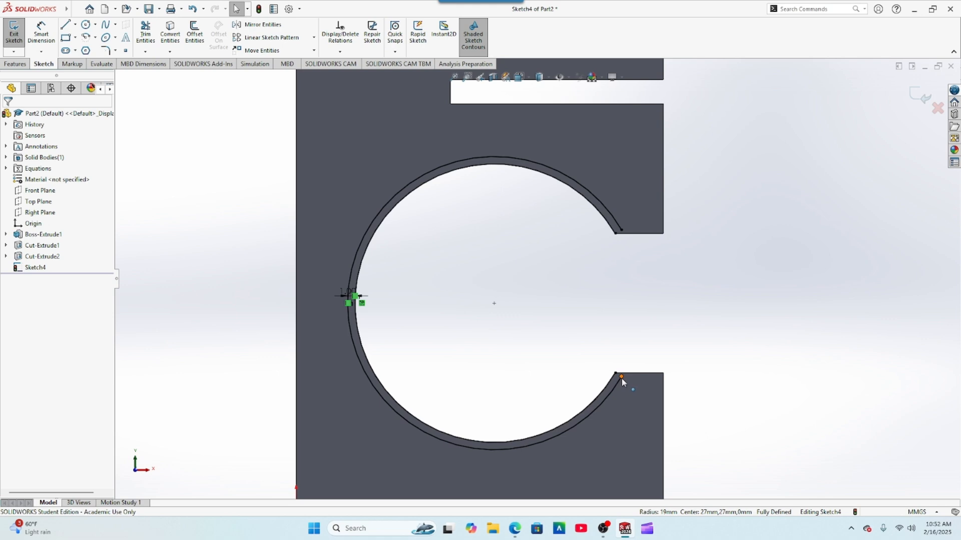
# - Extend the offset arc's lower and upper ends into the gap, past its horizontal edges
pyautogui.moveTo(621, 377); pyautogui.dragTo(633, 352)
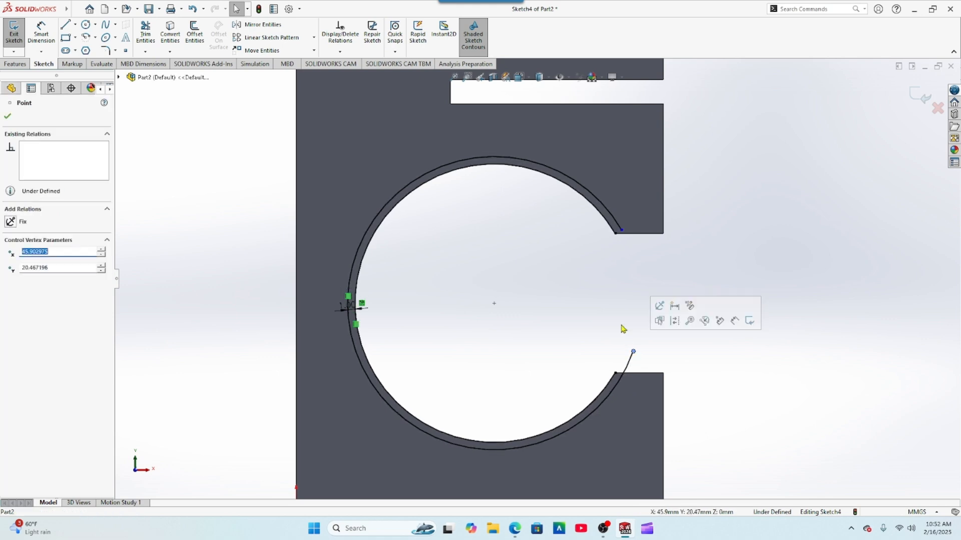
pyautogui.moveTo(625, 233); pyautogui.dragTo(634, 256)
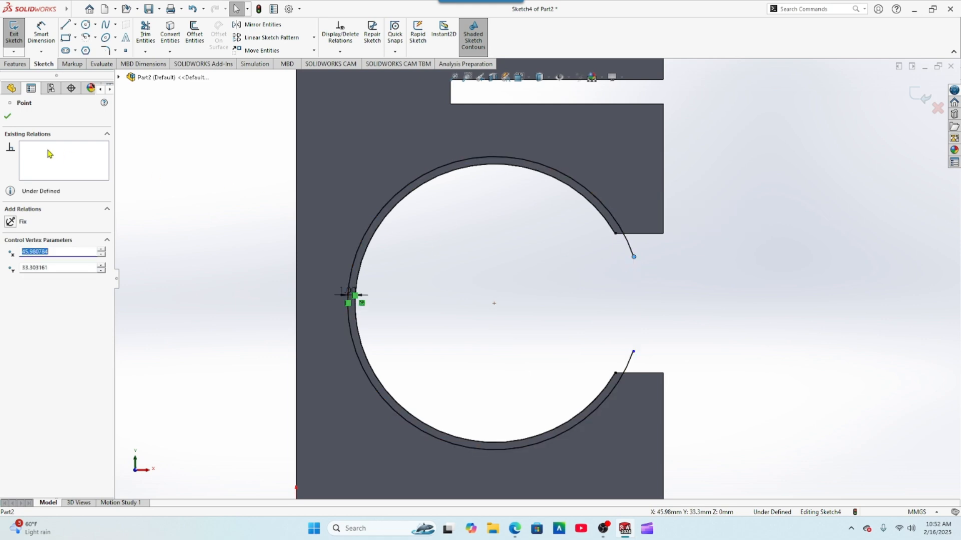
pyautogui.click(8, 119)
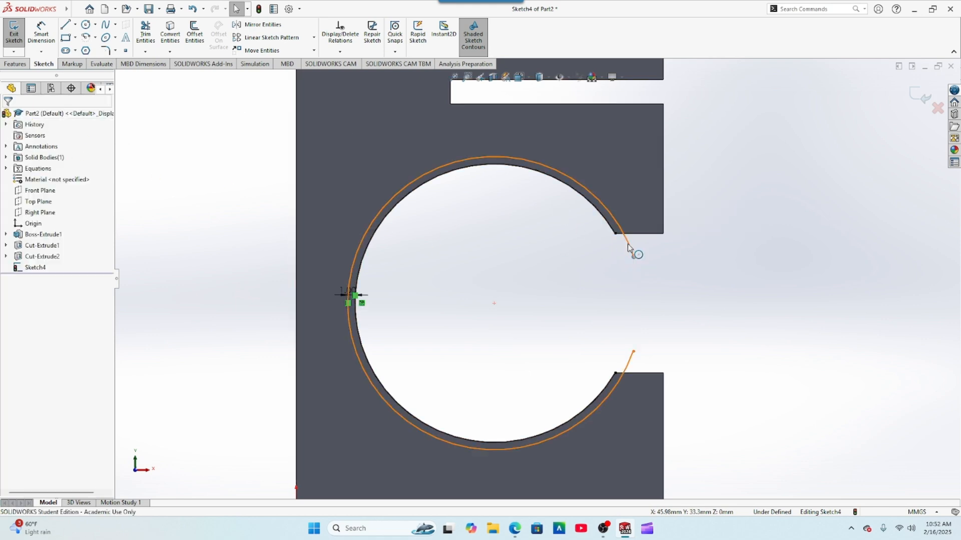
# - Convert the upper and lower horizontal edges of the opening's gap into sketch lines again
pyautogui.click(655, 234)
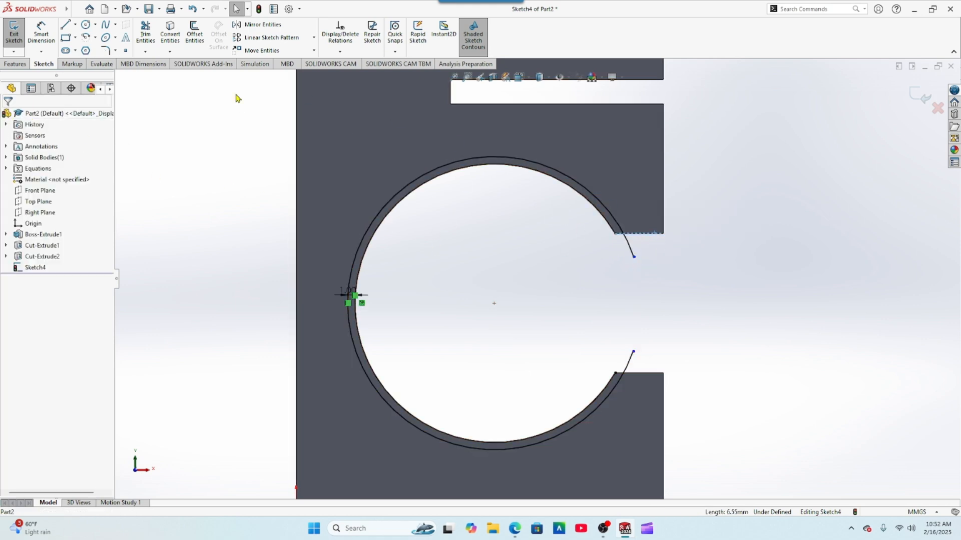
pyautogui.click(171, 31)
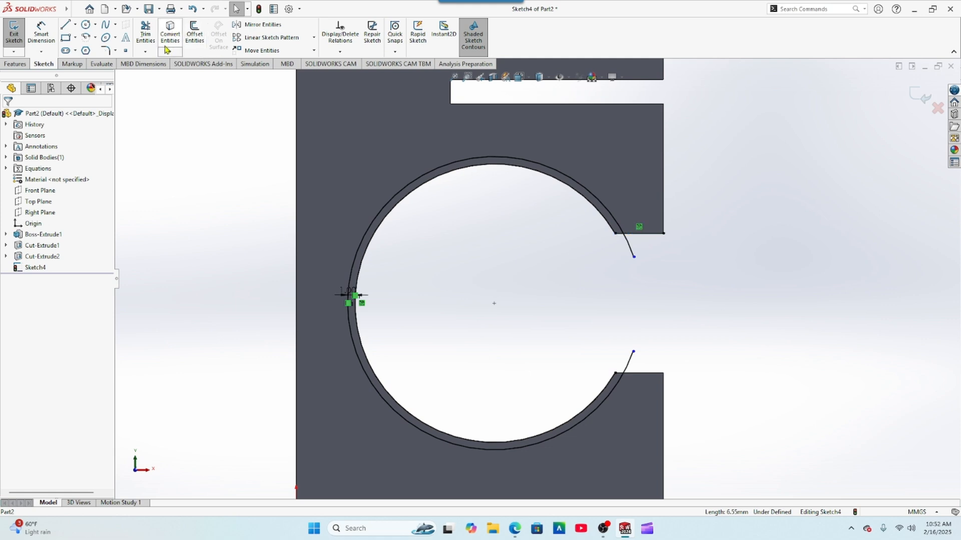
pyautogui.click(648, 376)
pyautogui.click(170, 31)
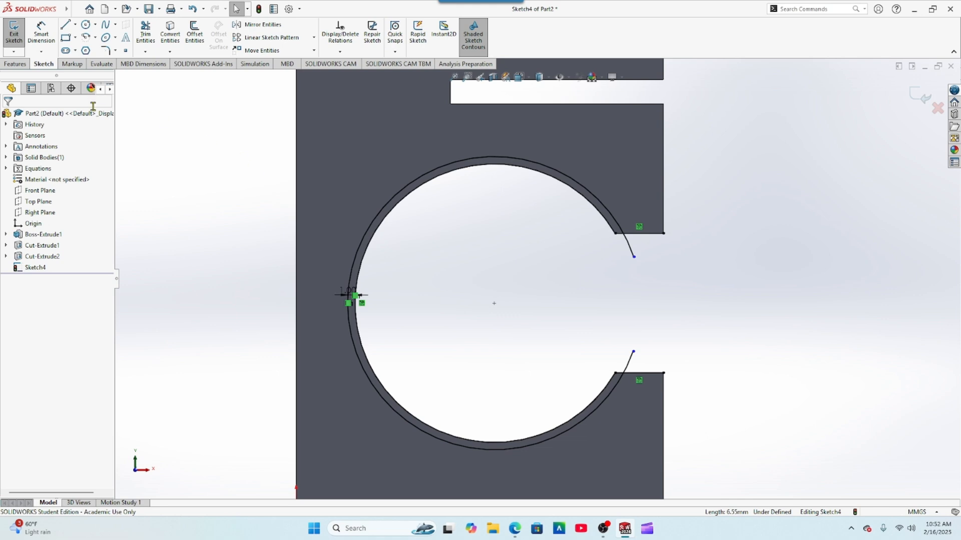
# - Trim both ends of the offset arc back to the gap's horizontal lines with Trim to closest
pyautogui.click(145, 34)
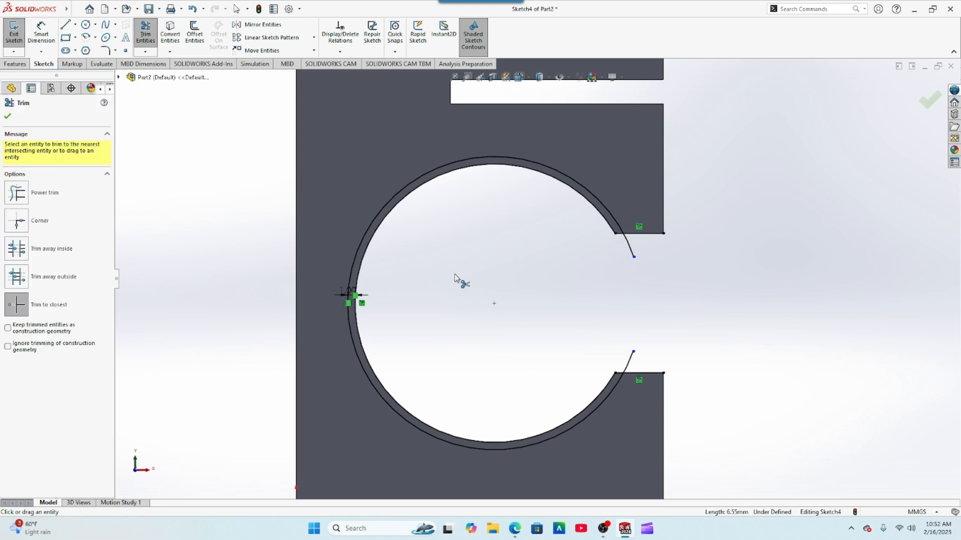
pyautogui.click(632, 253)
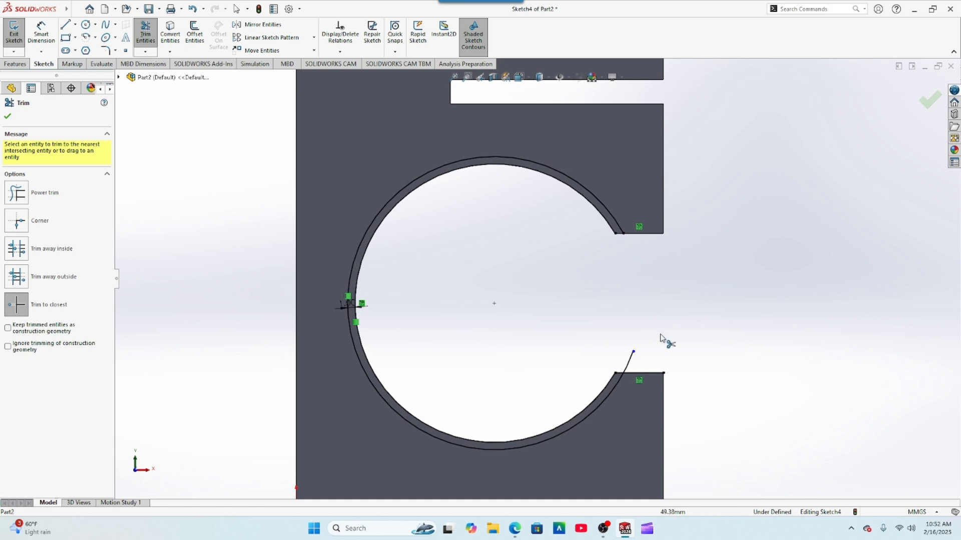
pyautogui.click(630, 363)
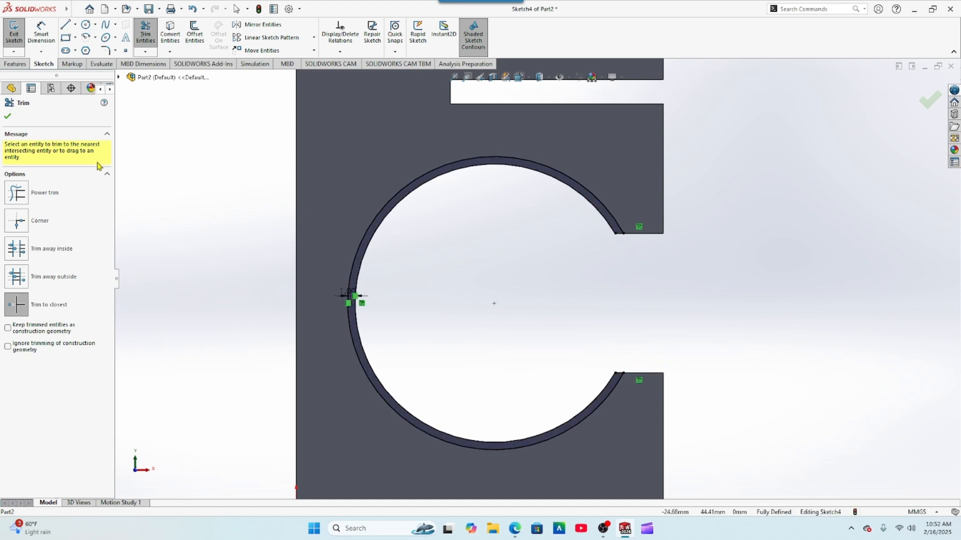
pyautogui.click(8, 116)
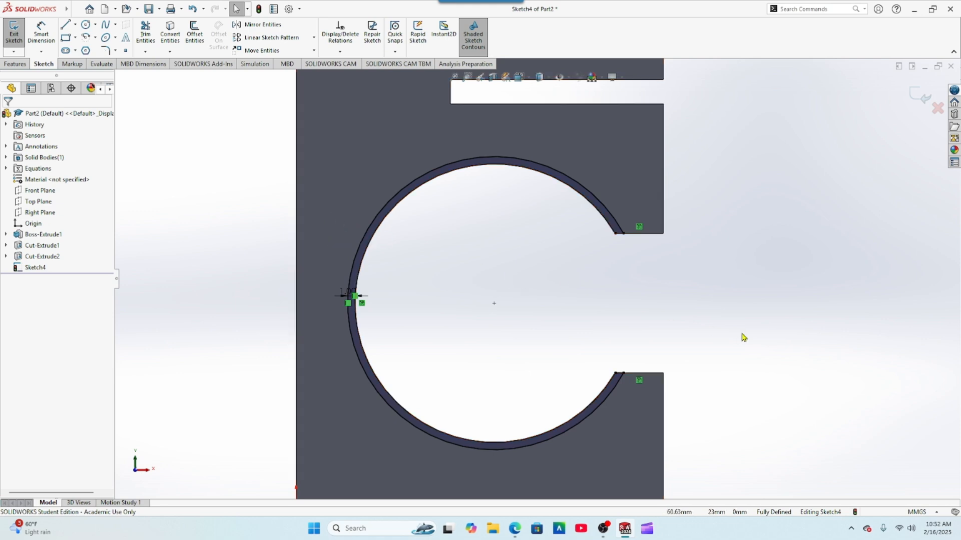
# - Start an extruded cut of the thin ring profile from a 12.5 mm offset, reversed to lie inside the block
pyautogui.moveTo(742, 337); pyautogui.dragTo(721, 351, button='middle')
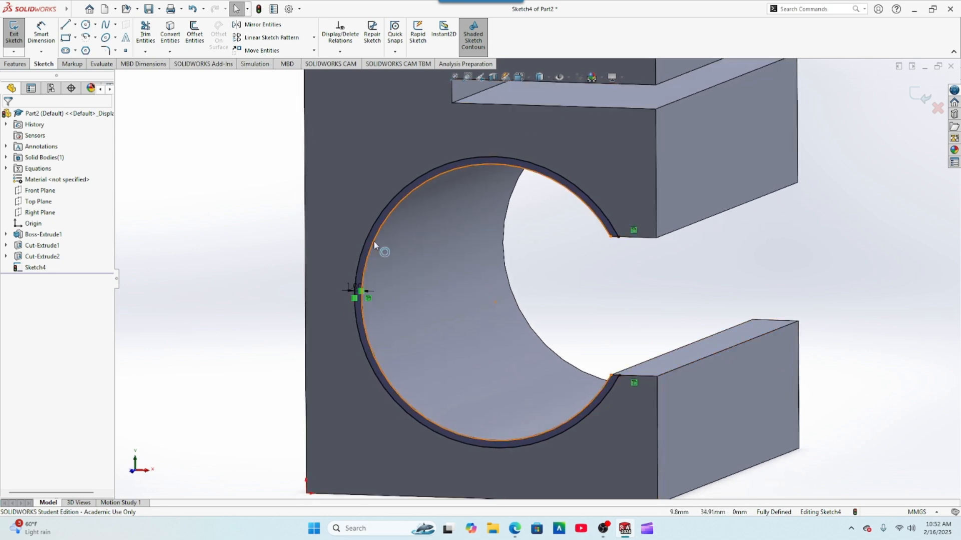
pyautogui.click(17, 64)
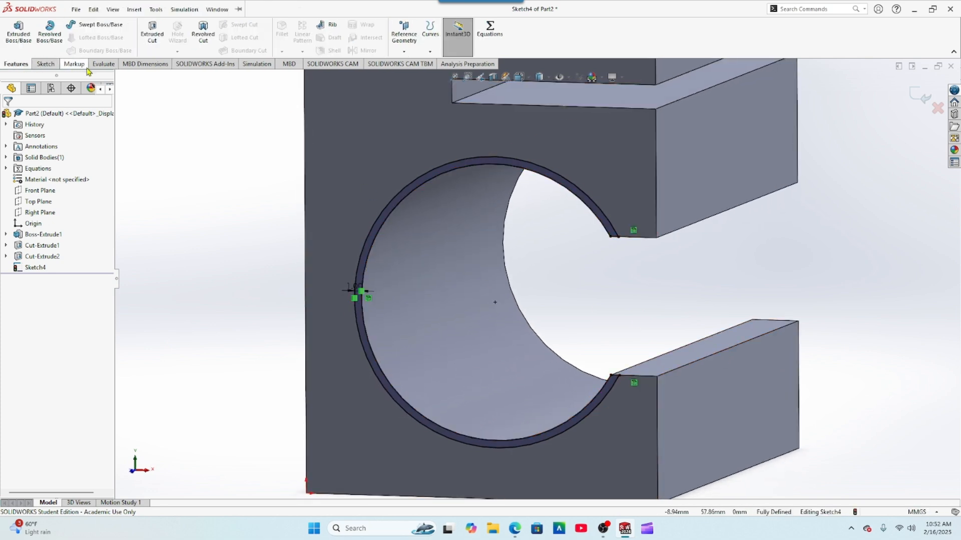
pyautogui.click(152, 32)
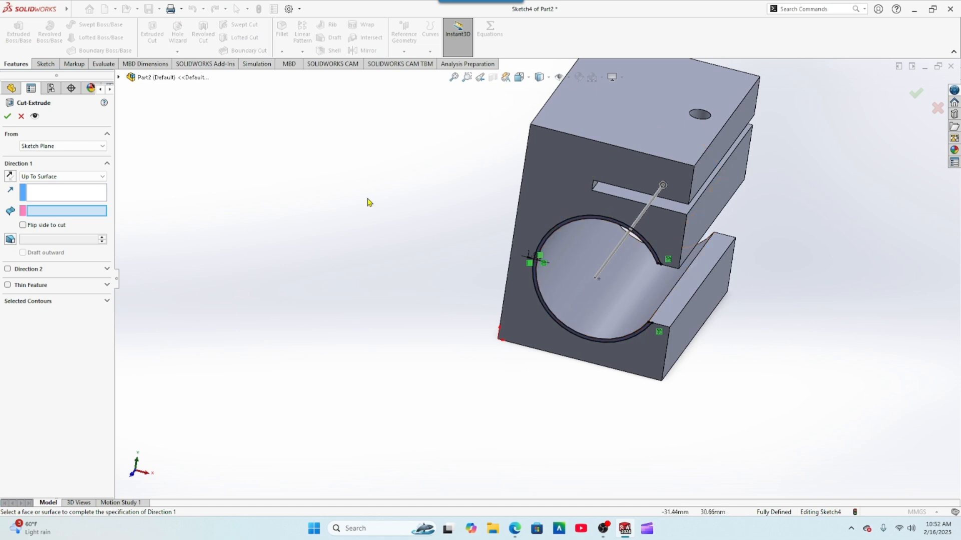
pyautogui.click(66, 150)
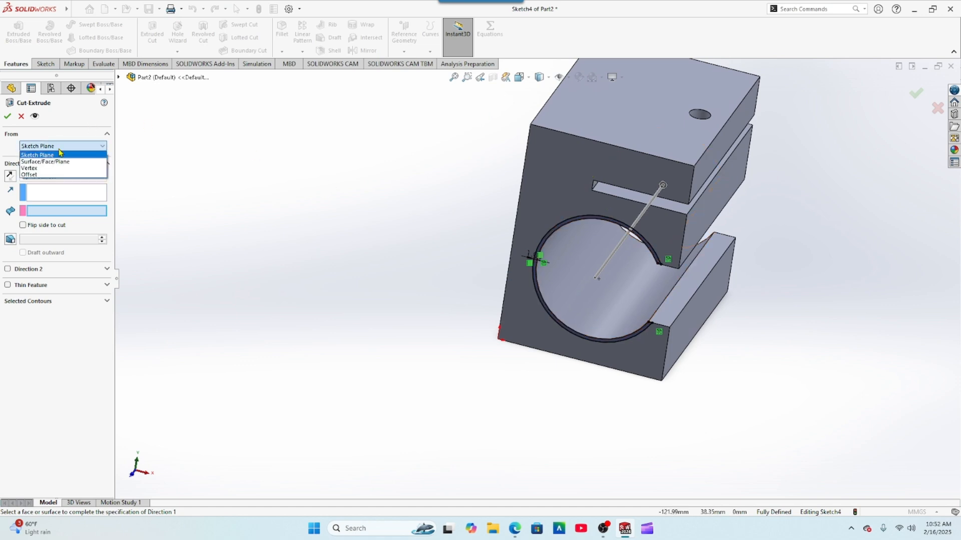
pyautogui.click(50, 174)
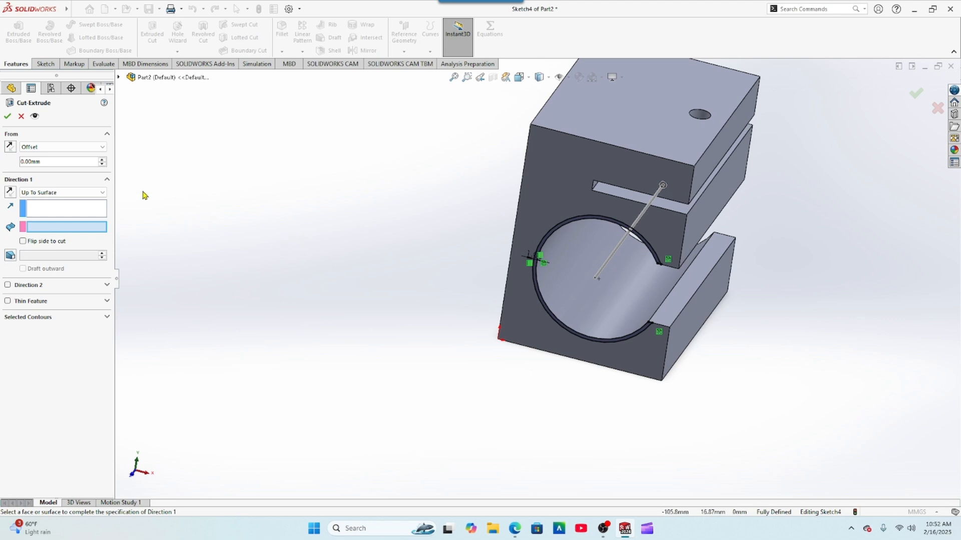
pyautogui.moveTo(52, 160); pyautogui.dragTo(11, 158)
pyautogui.write('12.5')
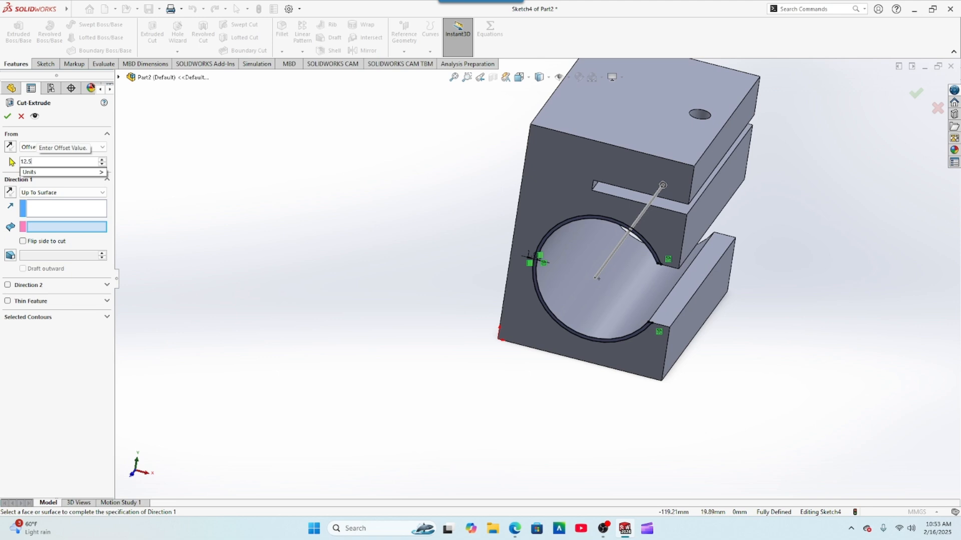
pyautogui.press('Return')
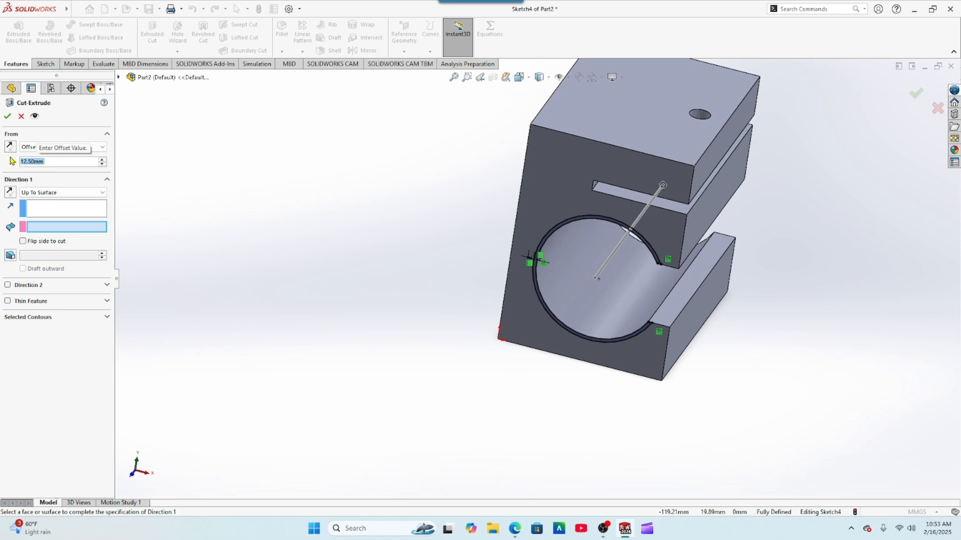
pyautogui.click(10, 147)
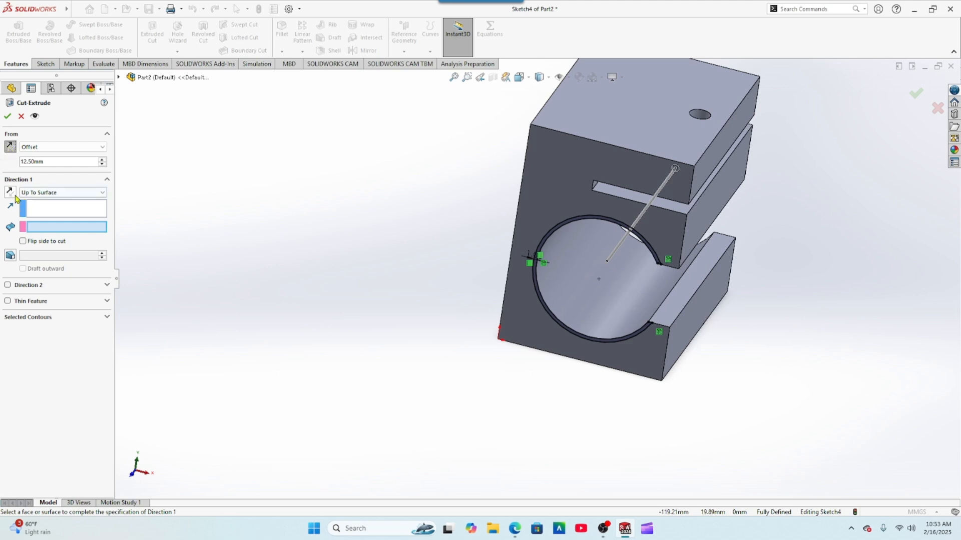
# - Give the cut a blind depth of 1.5 mm in the reversed direction and complete the groove
pyautogui.click(59, 194)
pyautogui.scroll(2, 59, 205)
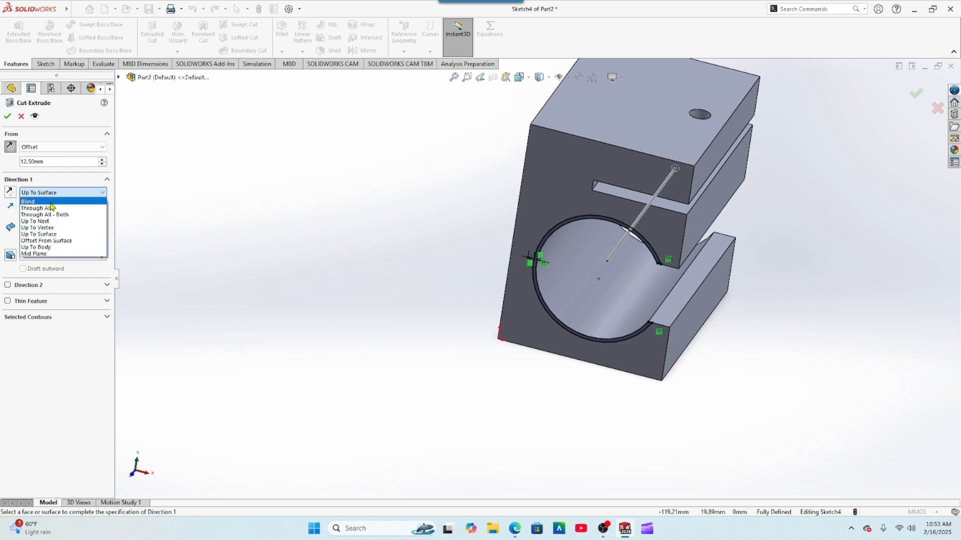
pyautogui.click(52, 207)
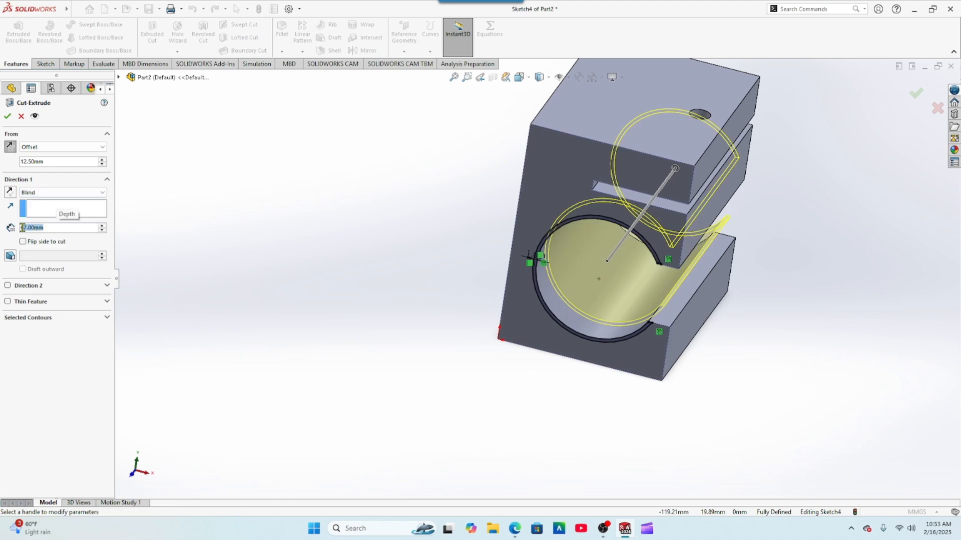
pyautogui.write('1.5')
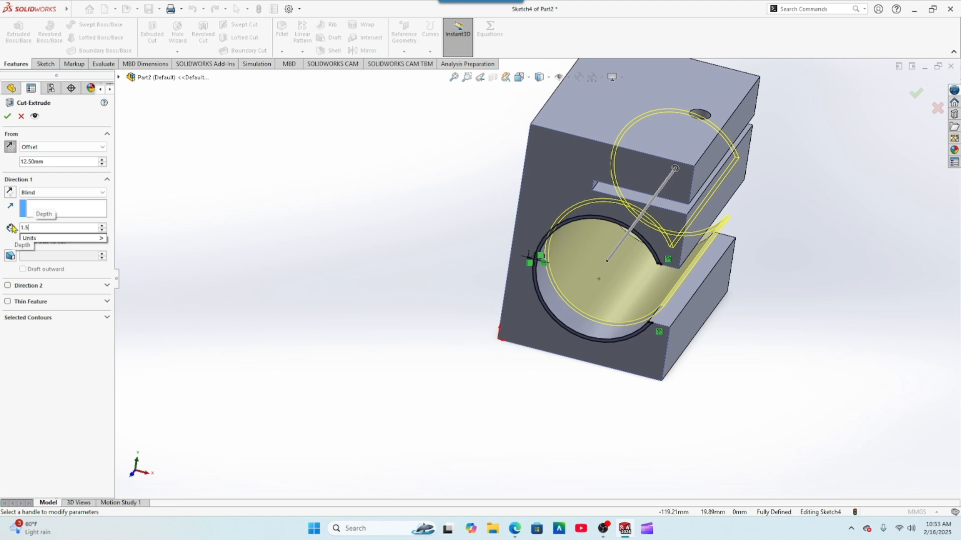
pyautogui.press('Return')
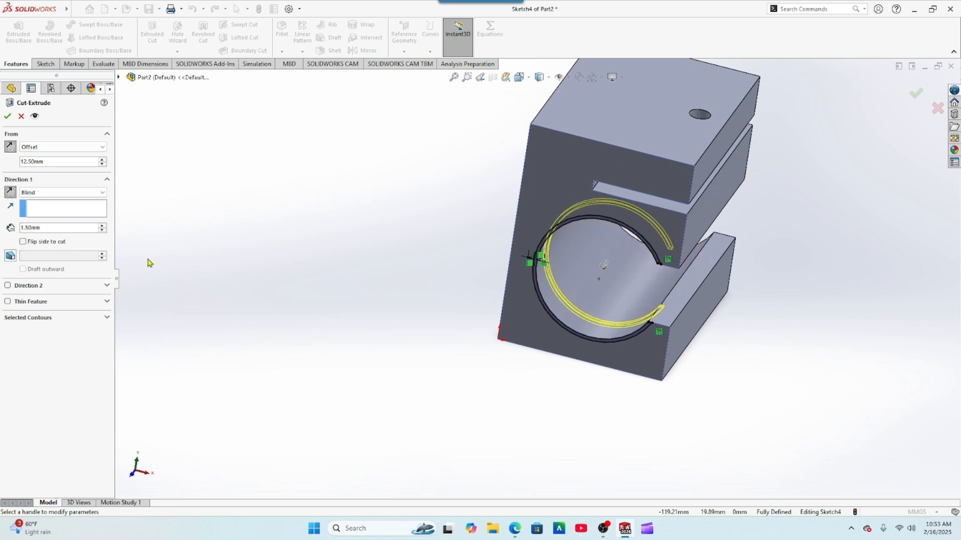
pyautogui.moveTo(362, 339); pyautogui.dragTo(295, 353, button='middle')
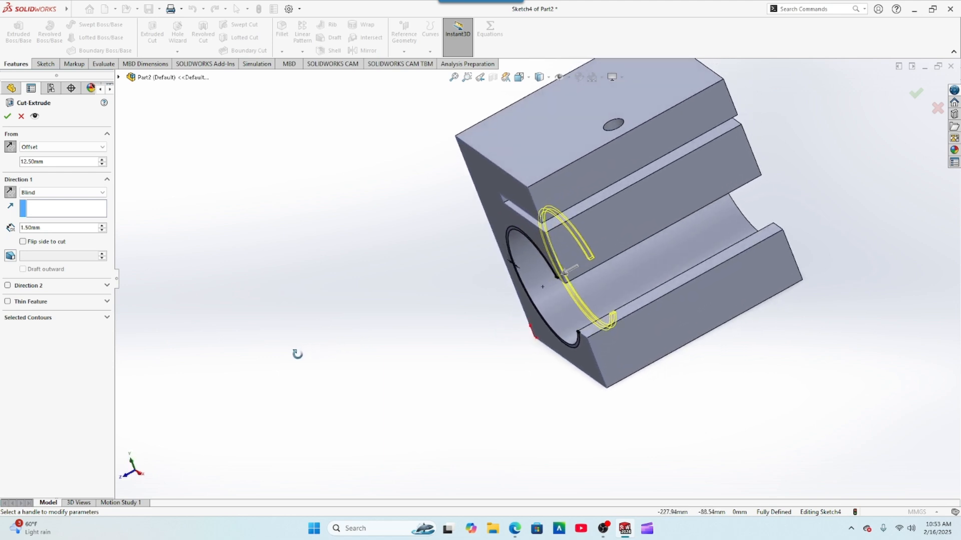
pyautogui.click(7, 118)
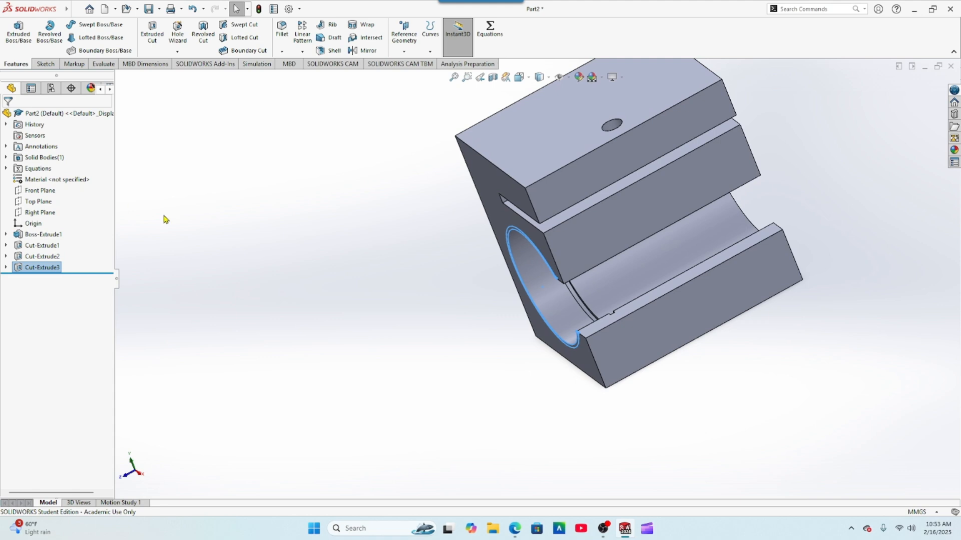
# - Create a reference plane offset 42 mm from the groove's flat side wall, flipped to run deeper into the block
pyautogui.moveTo(276, 292); pyautogui.dragTo(319, 259, button='middle')
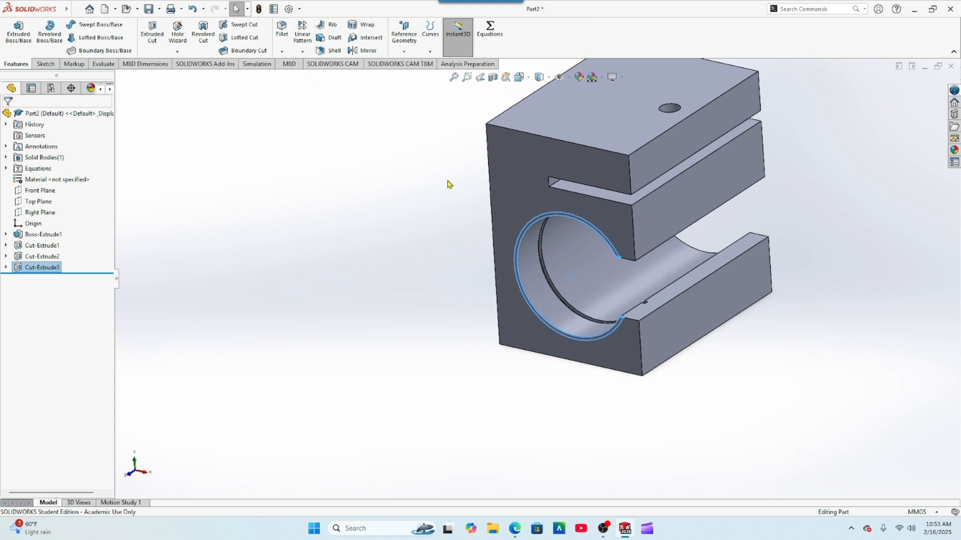
pyautogui.click(399, 176)
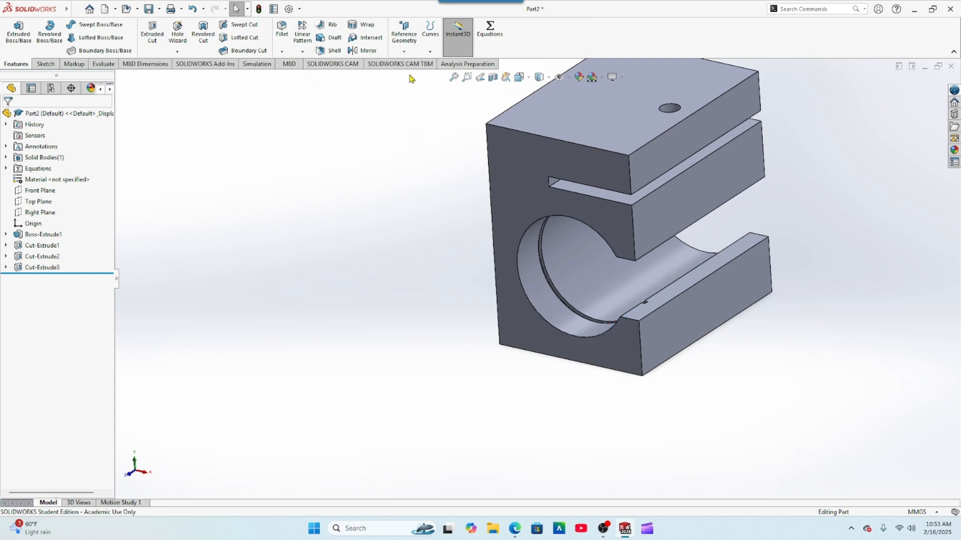
pyautogui.click(404, 51)
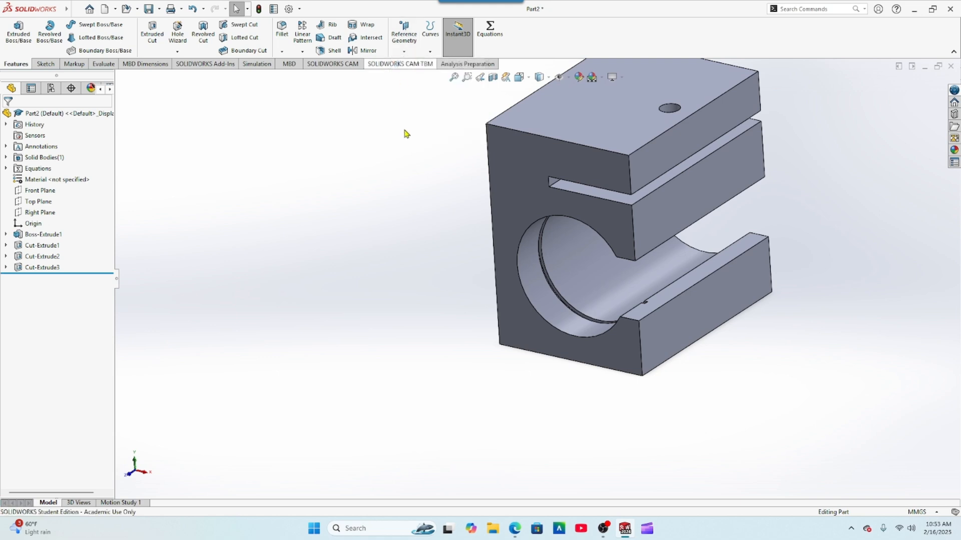
pyautogui.scroll(-3, 533, 312)
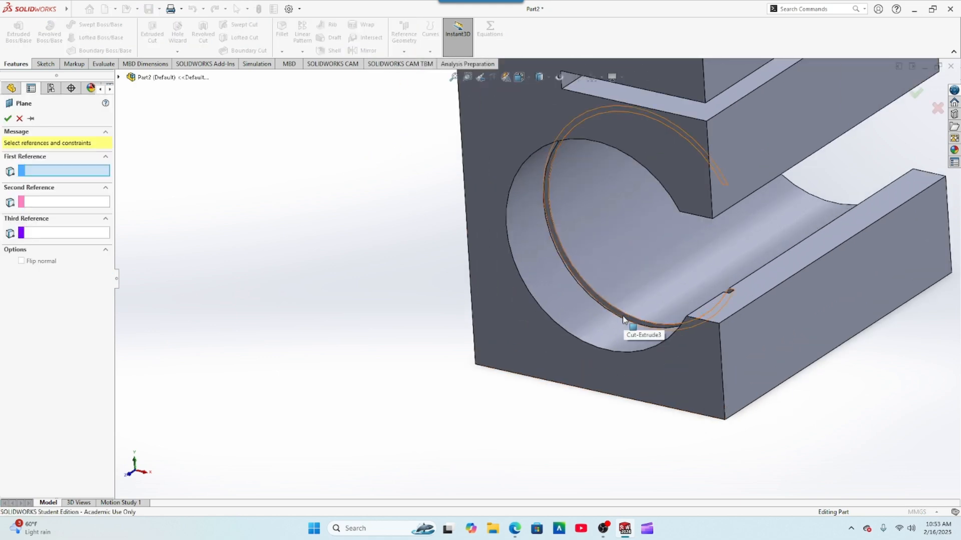
pyautogui.click(622, 317)
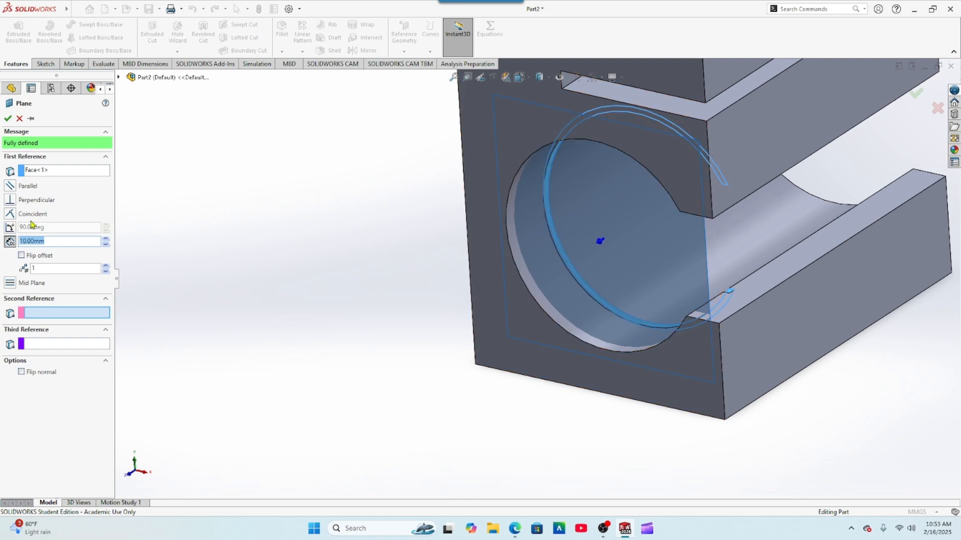
pyautogui.click(21, 255)
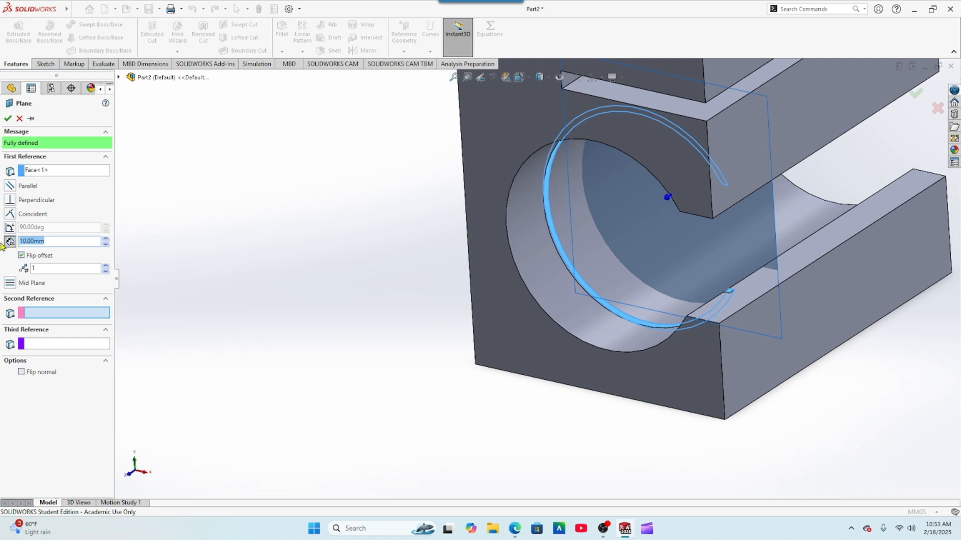
pyautogui.write('42')
pyautogui.press('Return')
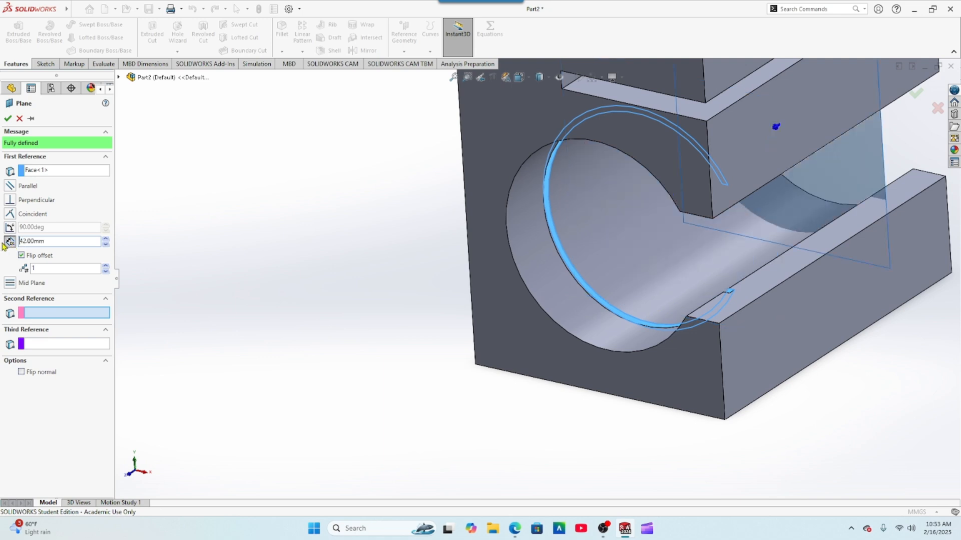
pyautogui.click(7, 118)
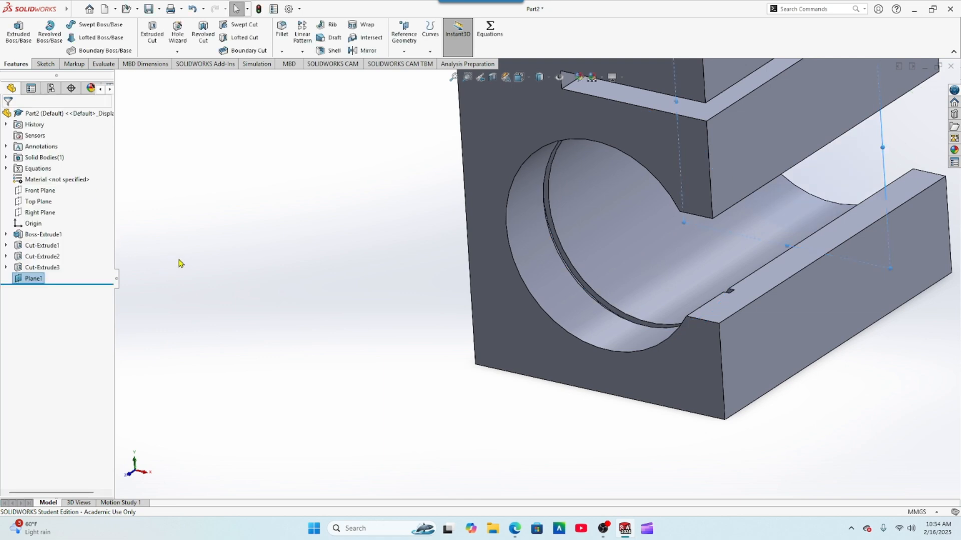
# - Start a sketch on the offset plane and select the groove's outer arc, lower end edge and inner arc for Convert Entities
pyautogui.click(19, 281)
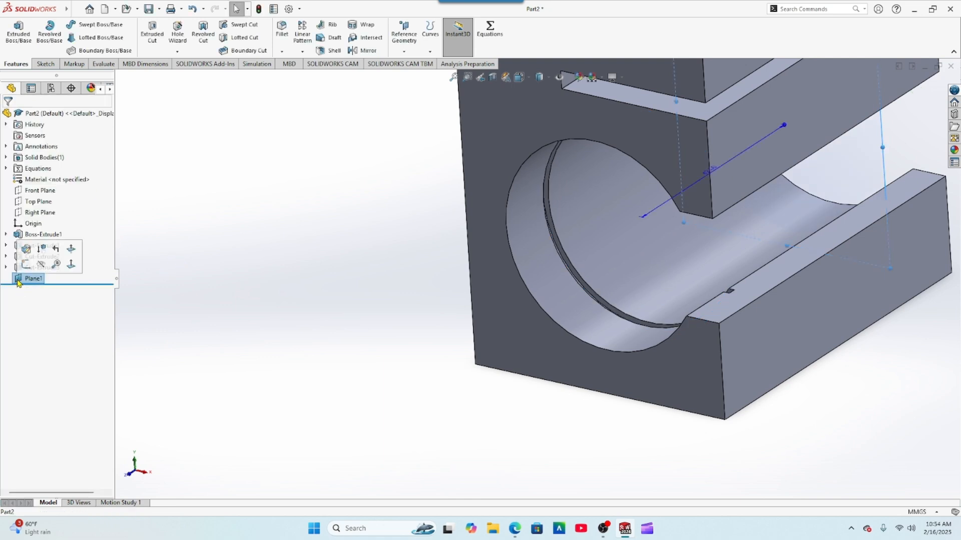
pyautogui.click(25, 264)
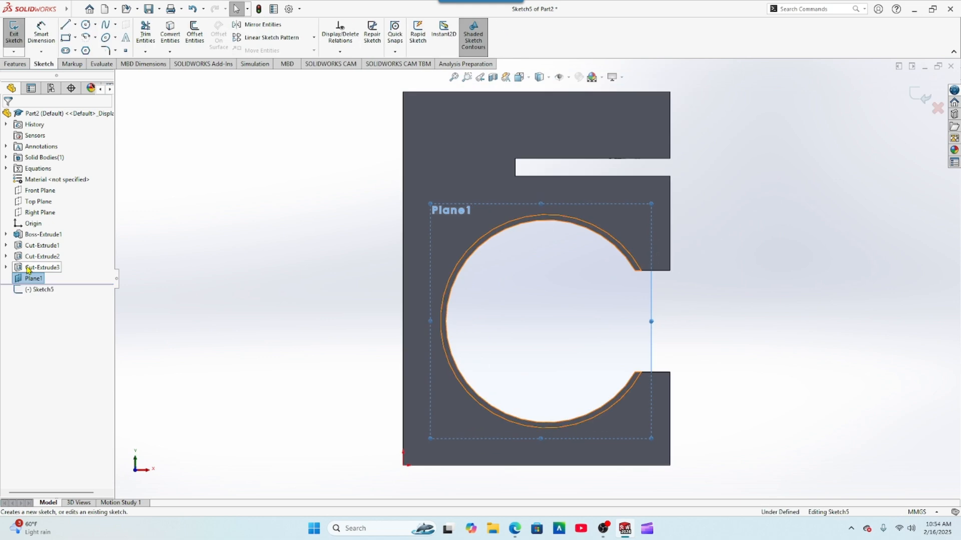
pyautogui.scroll(-2, 233, 311)
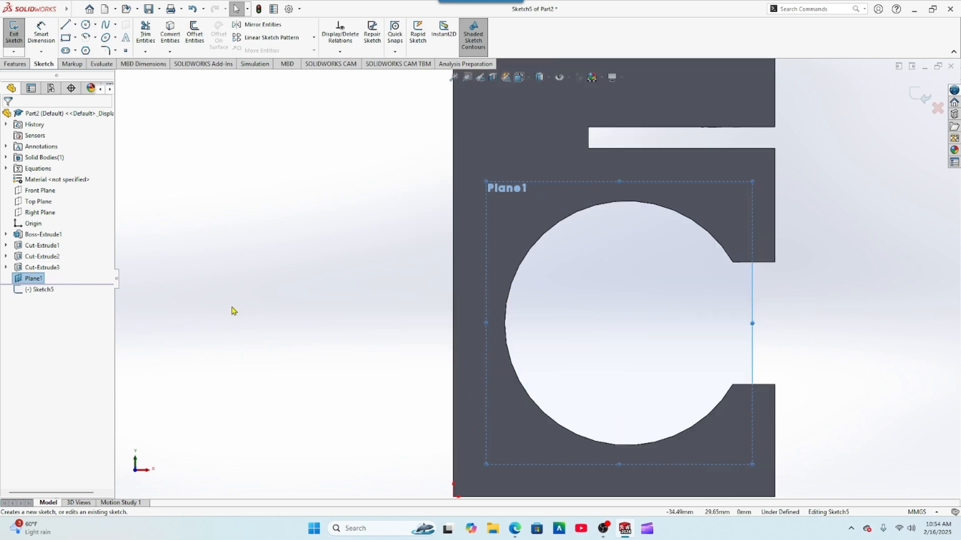
pyautogui.scroll(3, 216, 313)
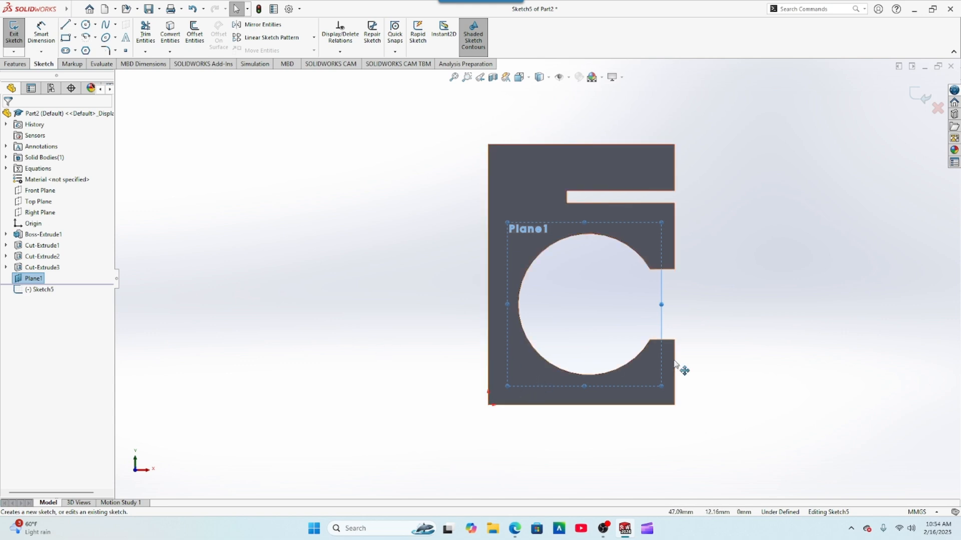
pyautogui.moveTo(722, 354); pyautogui.dragTo(647, 350, button='middle')
pyautogui.scroll(-6, 644, 400)
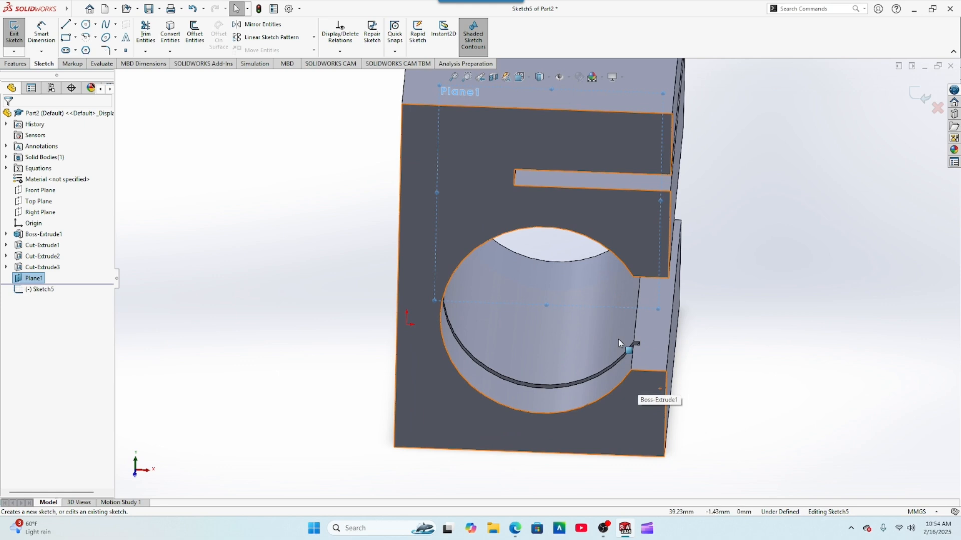
pyautogui.scroll(-4, 617, 345)
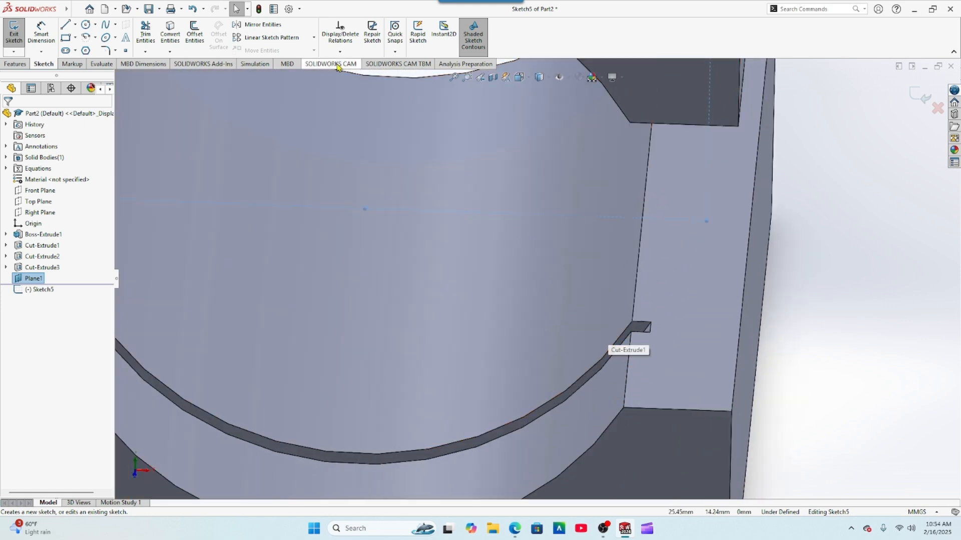
pyautogui.click(170, 33)
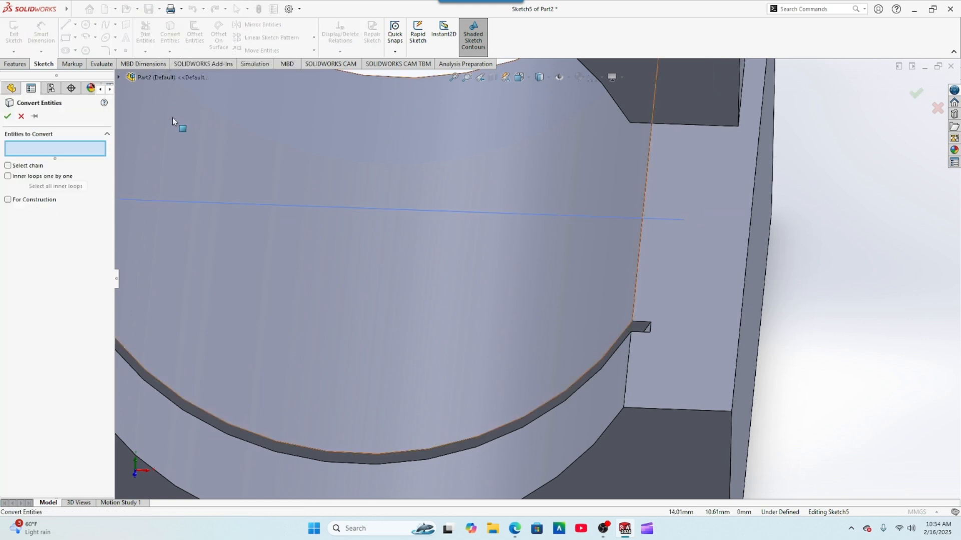
pyautogui.scroll(-2, 637, 325)
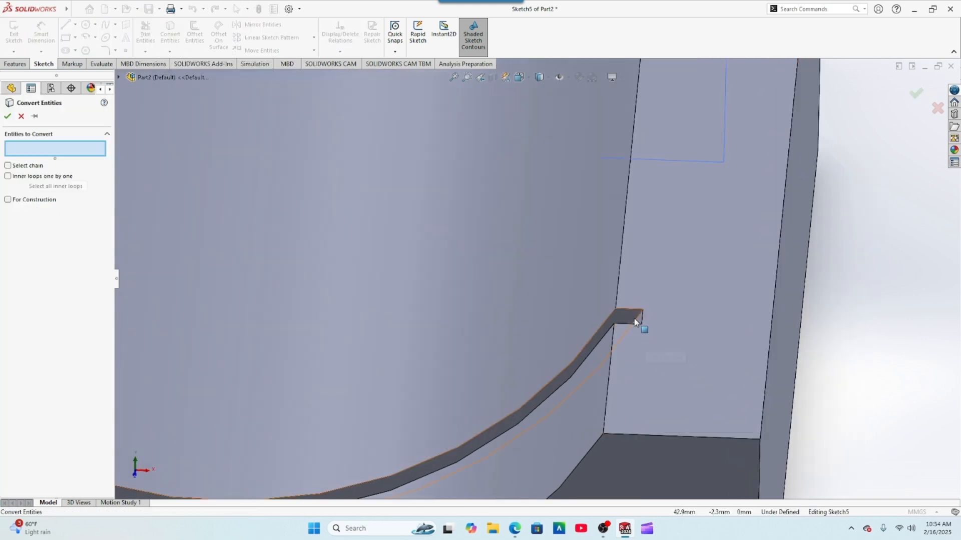
pyautogui.click(638, 320)
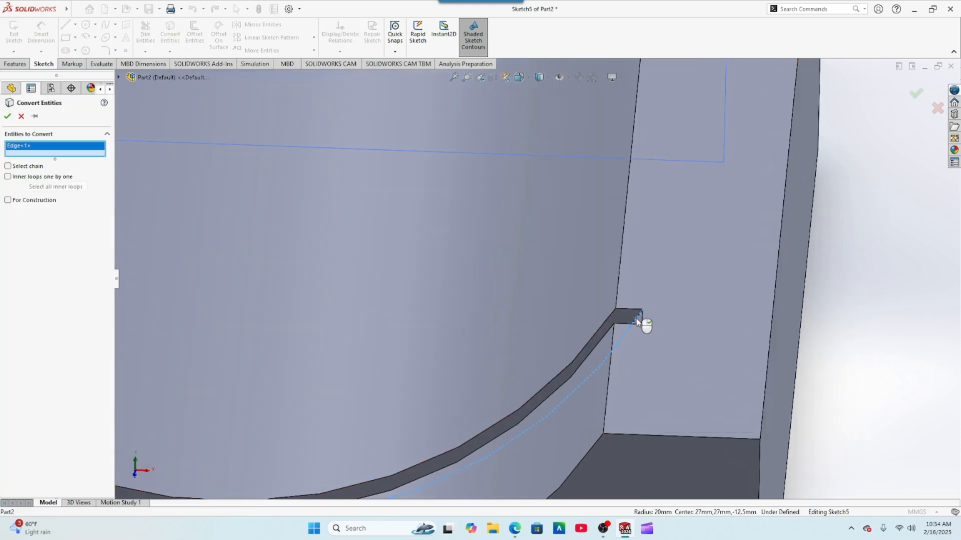
pyautogui.click(633, 315)
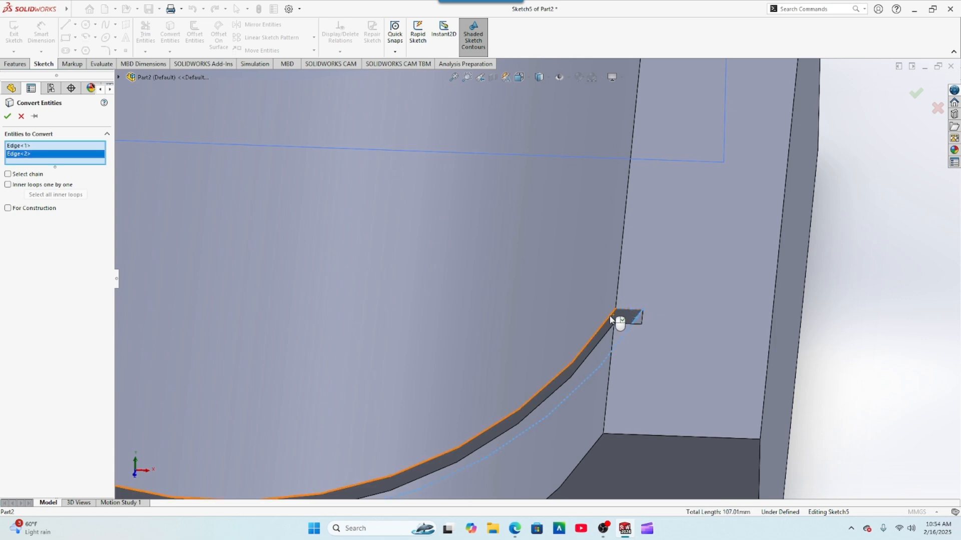
pyautogui.click(613, 321)
# - Add the groove's upper end edge to the selection and convert all four edges into a closed ring profile
pyautogui.scroll(5, 563, 322)
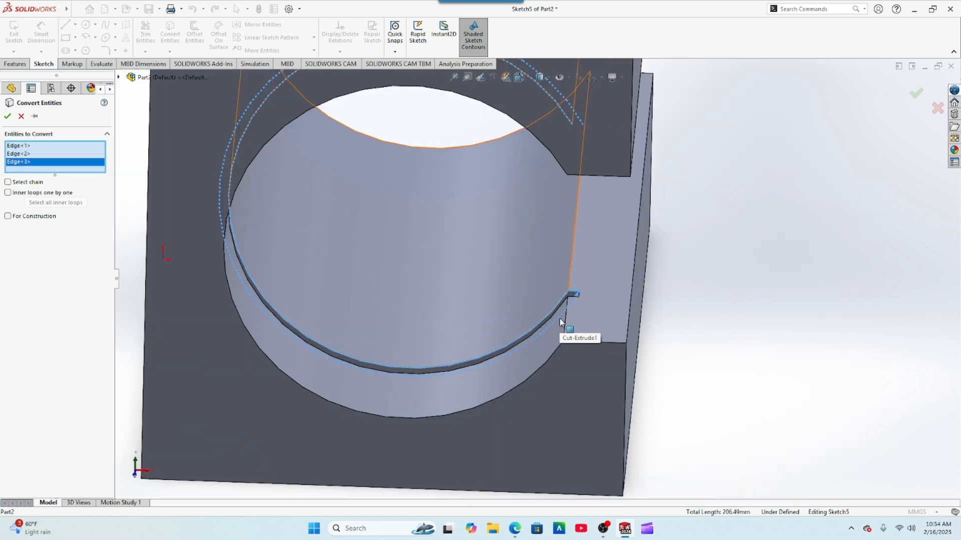
pyautogui.scroll(3, 560, 319)
pyautogui.moveTo(626, 324); pyautogui.dragTo(568, 94, button='middle')
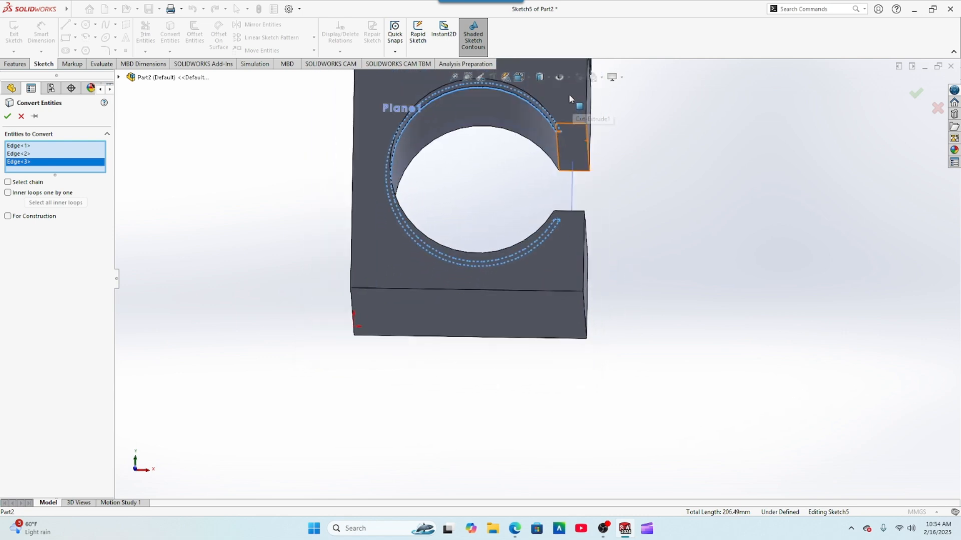
pyautogui.scroll(-8, 558, 127)
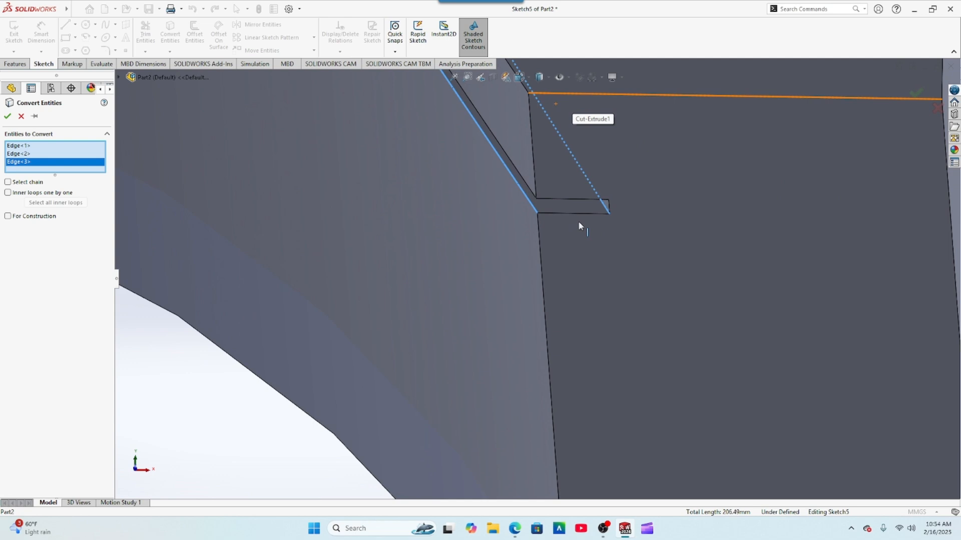
pyautogui.click(586, 215)
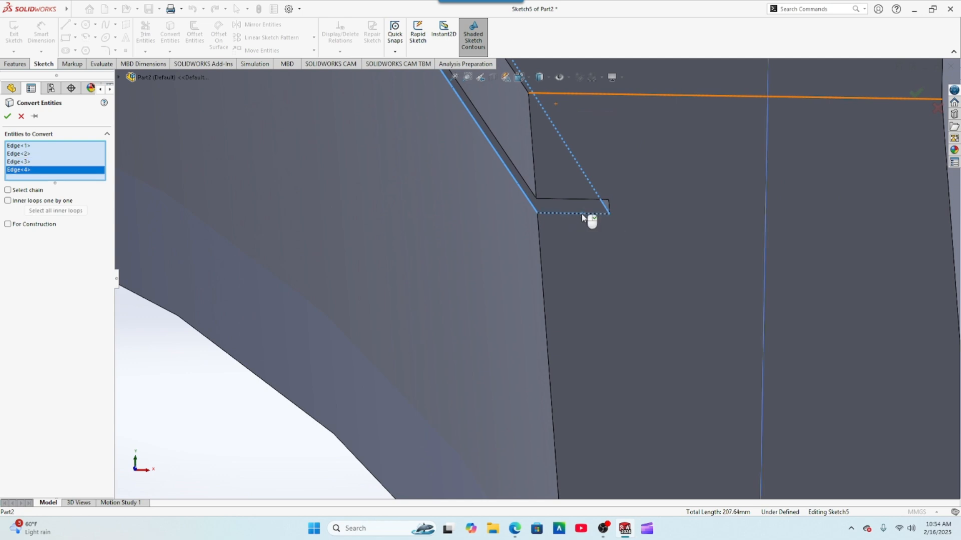
pyautogui.click(7, 116)
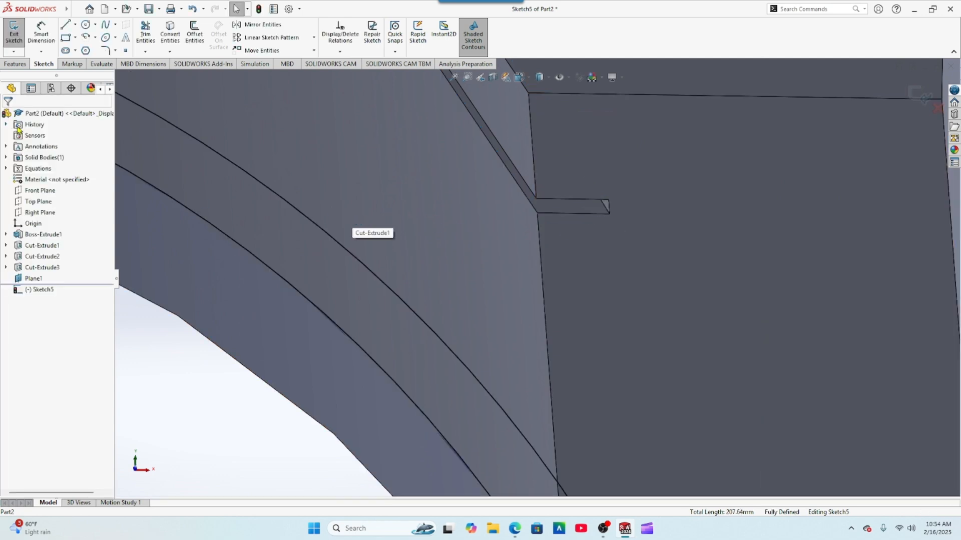
# - Cut the converted ring profile to a blind depth of 1.5 mm from the sketch plane as a second groove
pyautogui.scroll(6, 248, 230)
pyautogui.scroll(3, 250, 231)
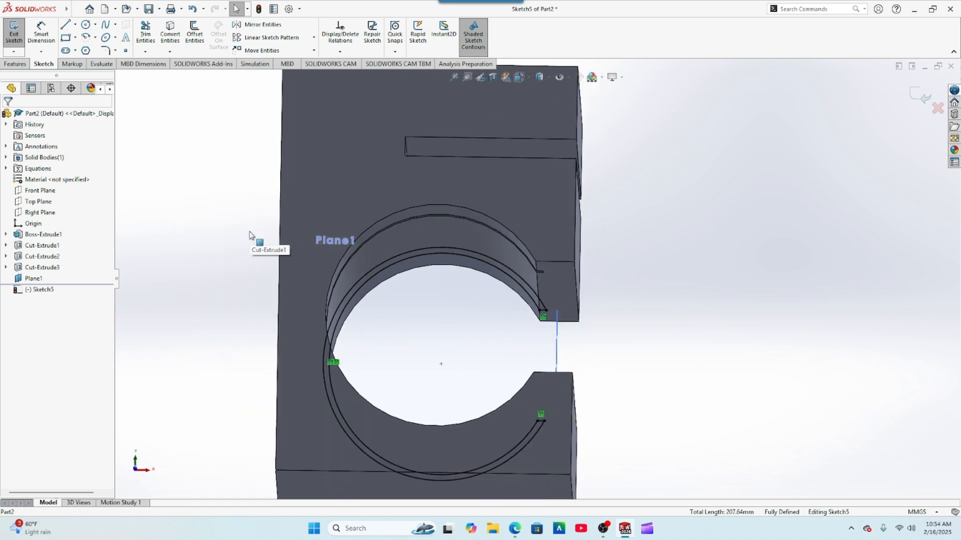
pyautogui.moveTo(688, 287); pyautogui.dragTo(638, 315, button='middle')
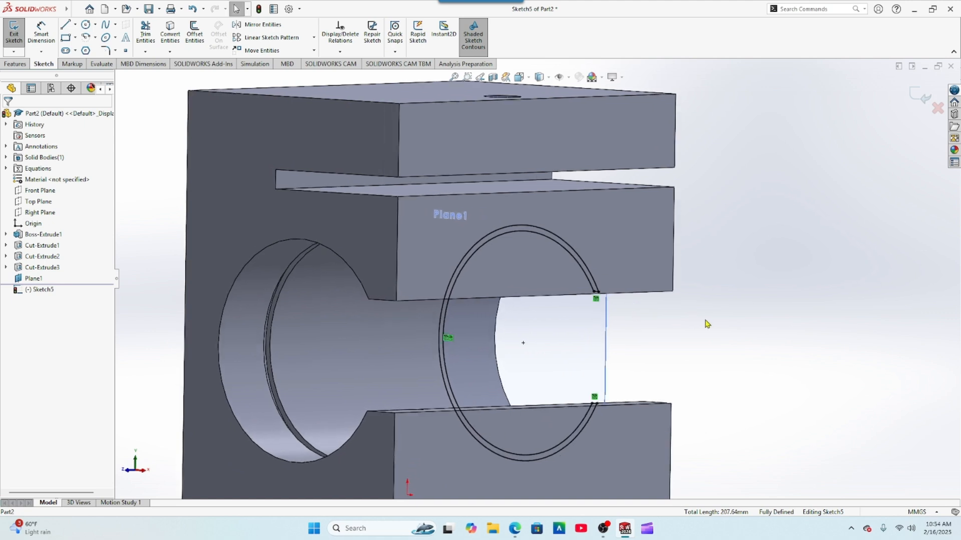
pyautogui.click(14, 64)
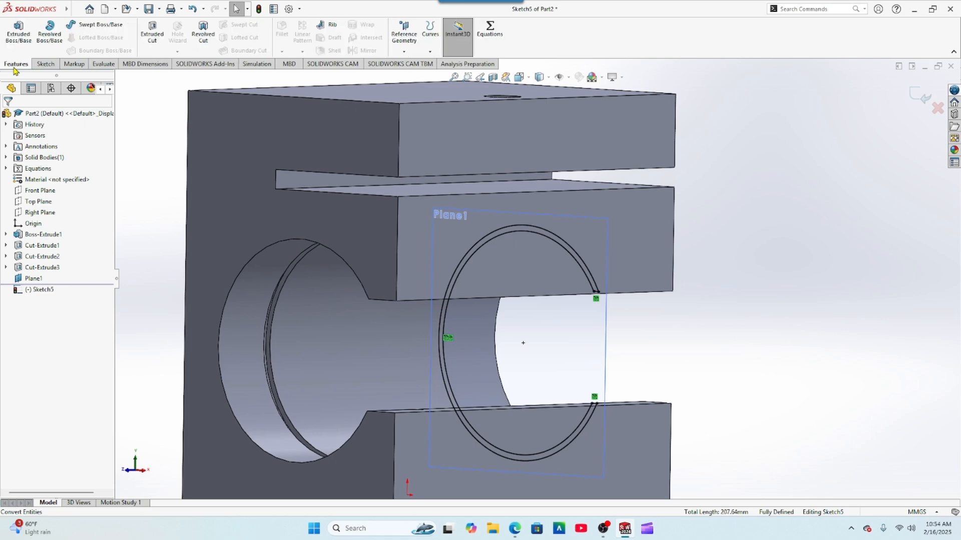
pyautogui.click(146, 31)
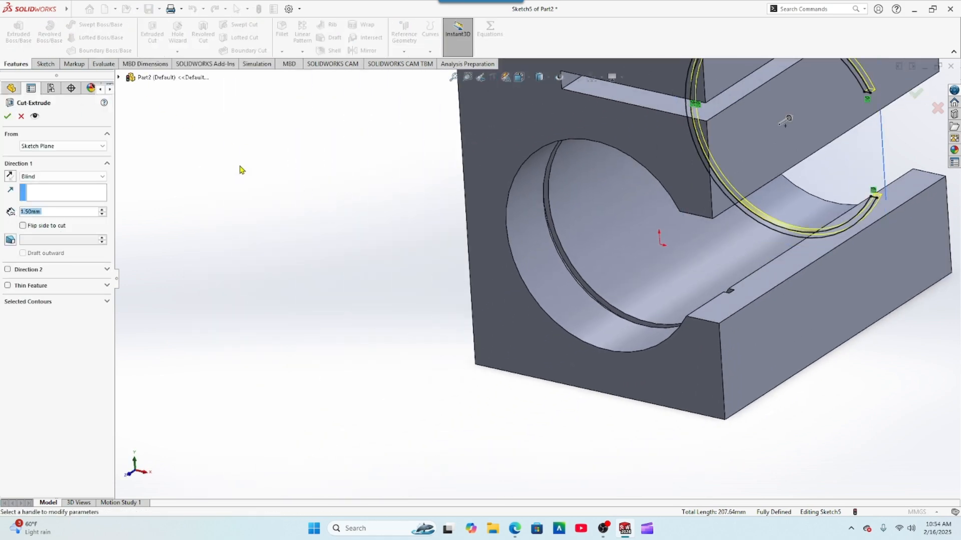
pyautogui.scroll(2, 247, 185)
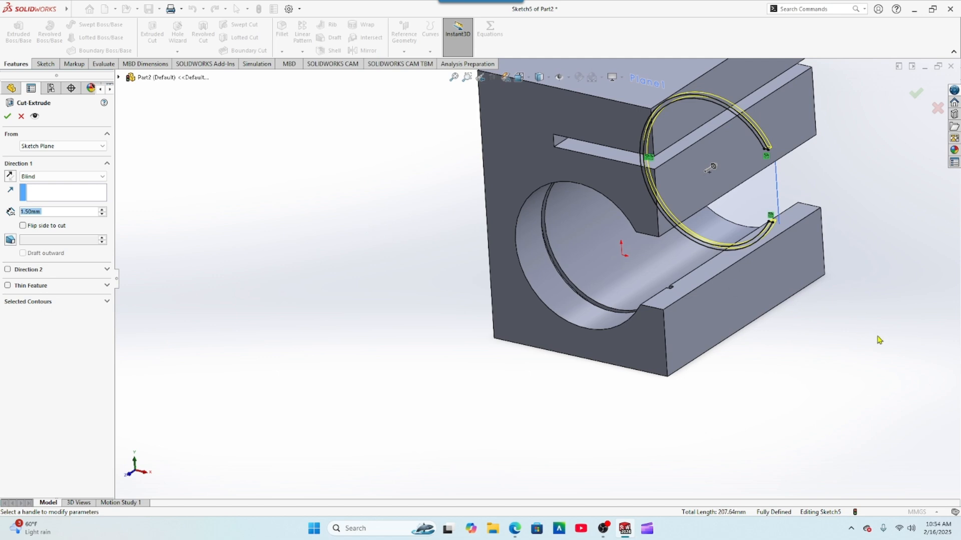
pyautogui.moveTo(878, 337); pyautogui.dragTo(854, 369, button='middle')
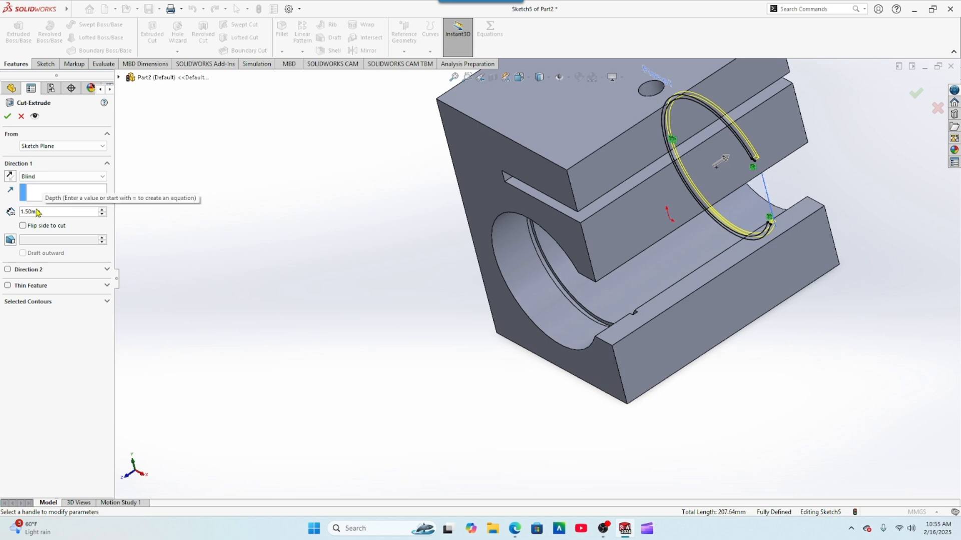
pyautogui.click(7, 118)
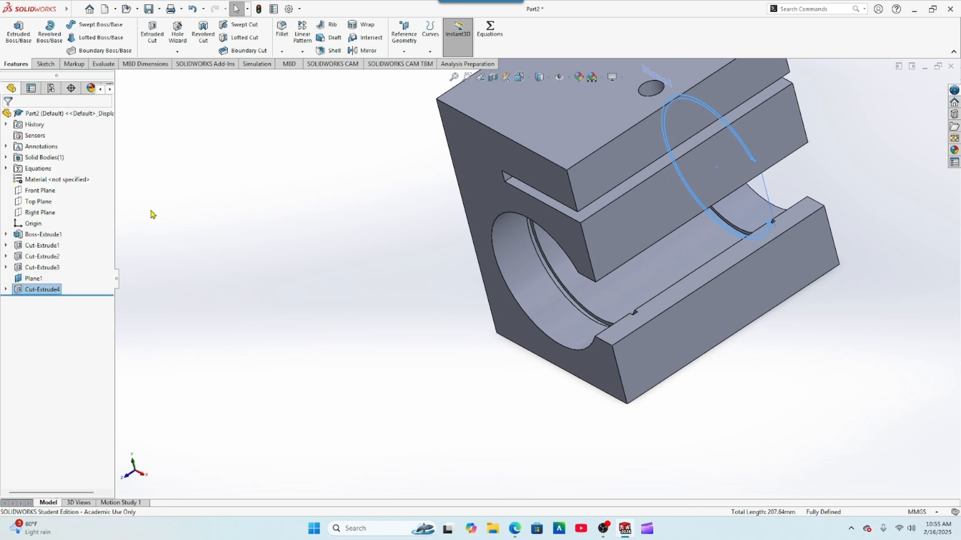
# - Hide the offset reference plane used for the second groove
pyautogui.moveTo(343, 248); pyautogui.dragTo(333, 278, button='middle')
pyautogui.scroll(3, 326, 284)
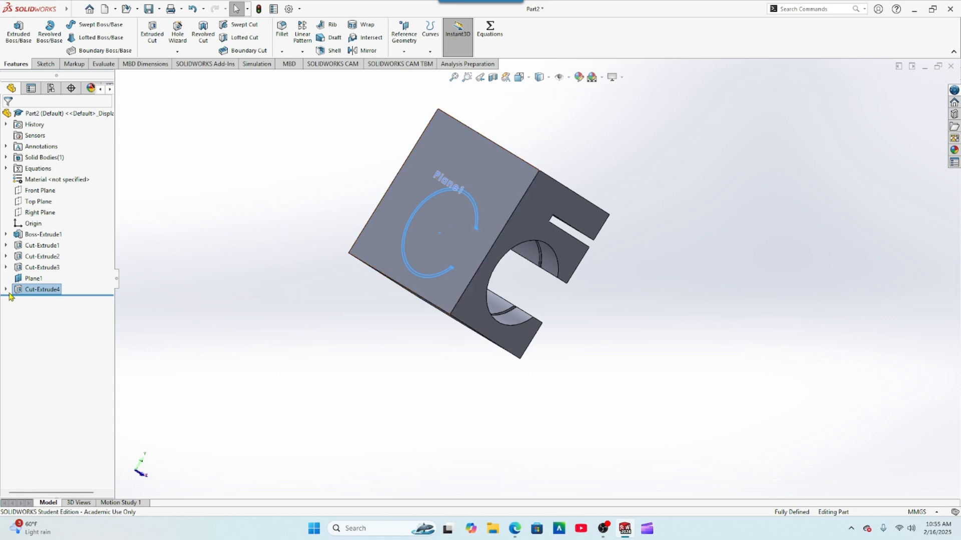
pyautogui.click(19, 281)
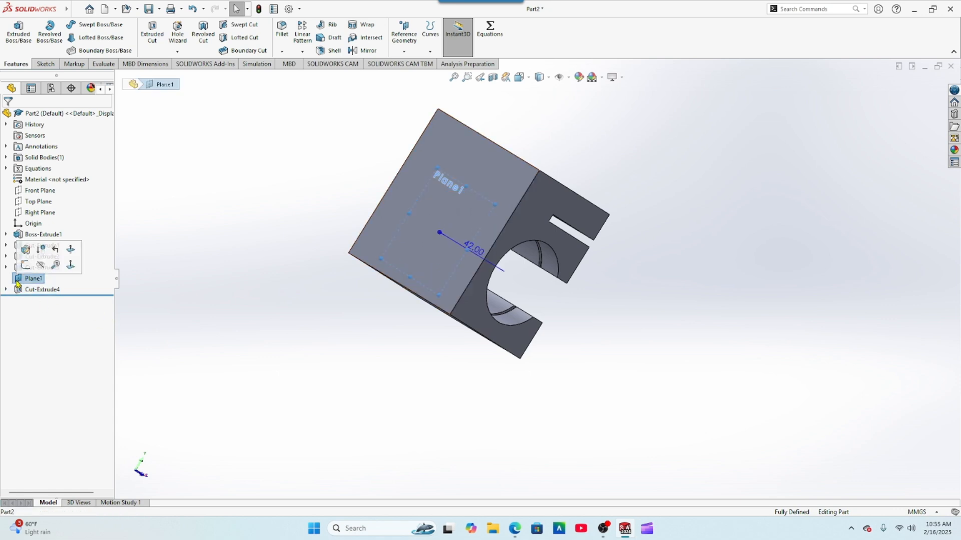
pyautogui.click(41, 266)
# - Start a sketch on the block's plain side face opposite the circular opening
pyautogui.moveTo(196, 353); pyautogui.dragTo(226, 375, button='middle')
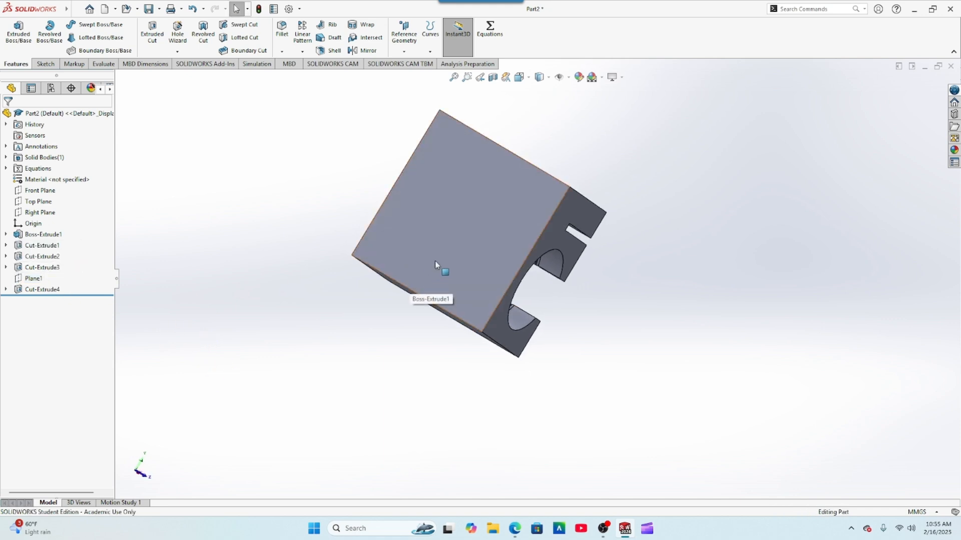
pyautogui.click(449, 223)
pyautogui.click(492, 196)
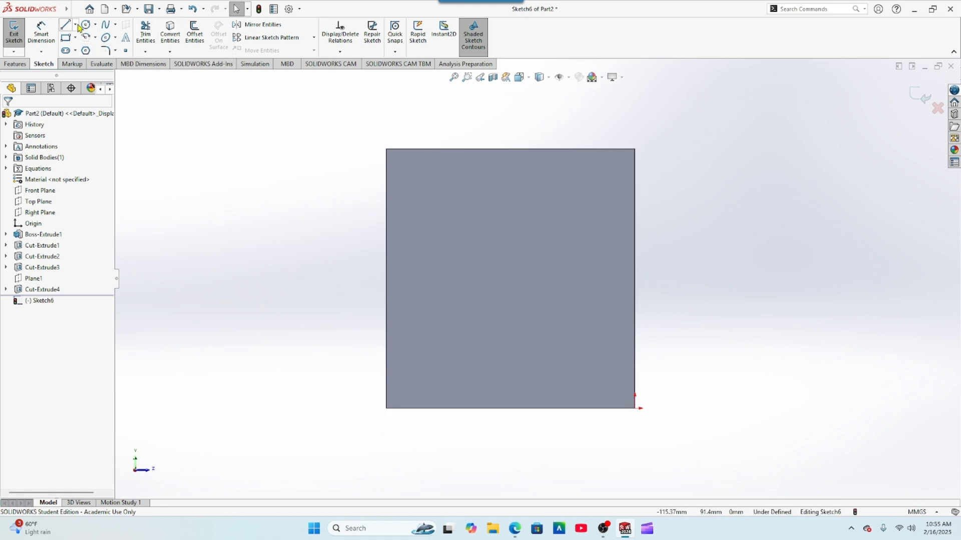
# - Draw a diagonal construction centerline from the face's upper-left corner to its lower-right corner
pyautogui.click(75, 25)
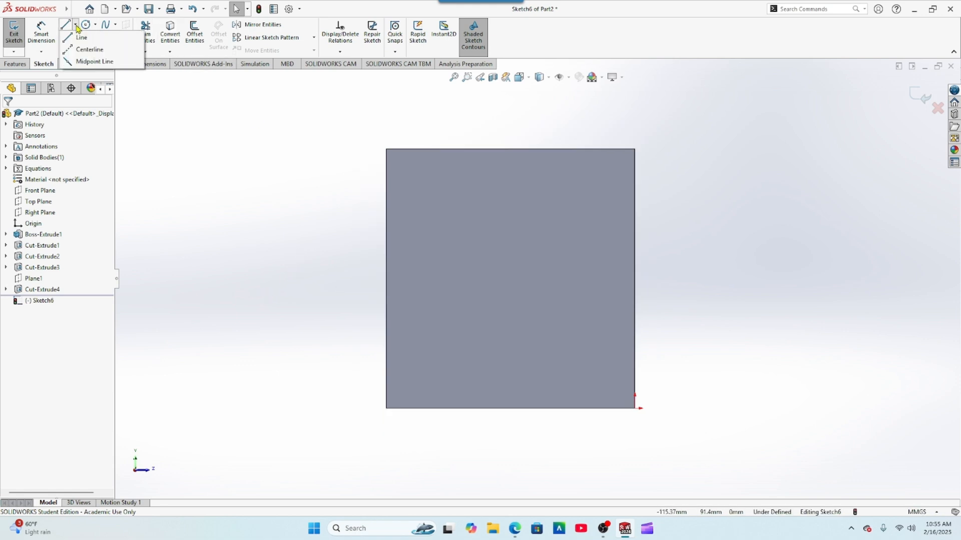
pyautogui.click(77, 51)
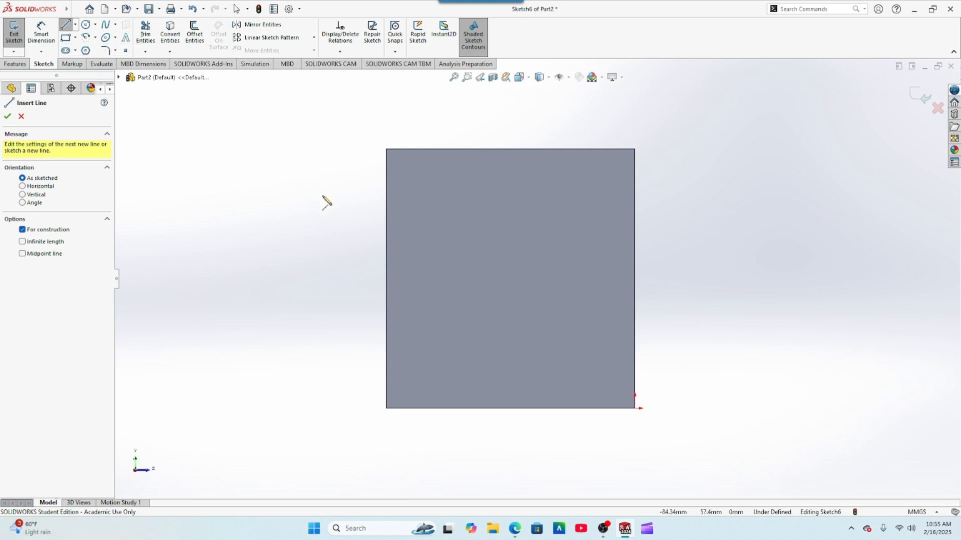
pyautogui.click(386, 148)
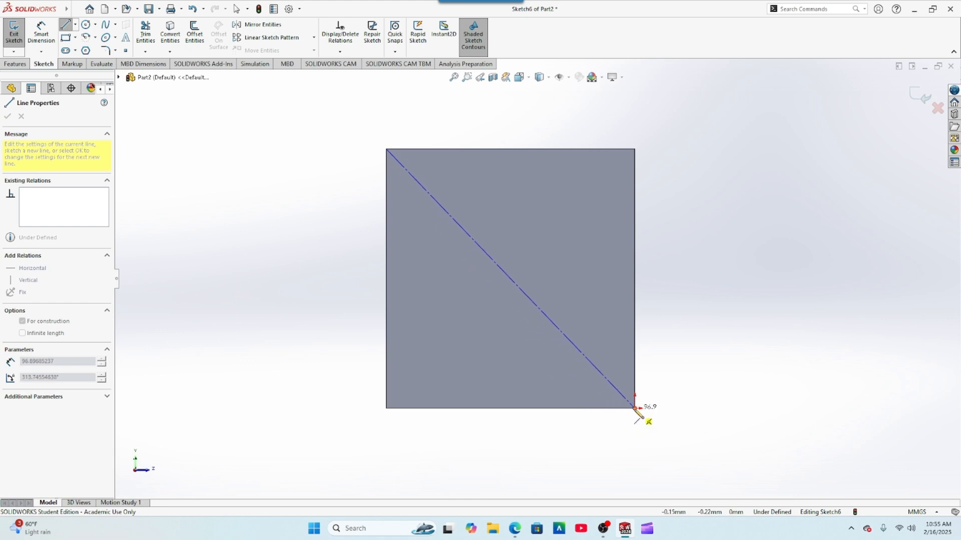
pyautogui.click(634, 408)
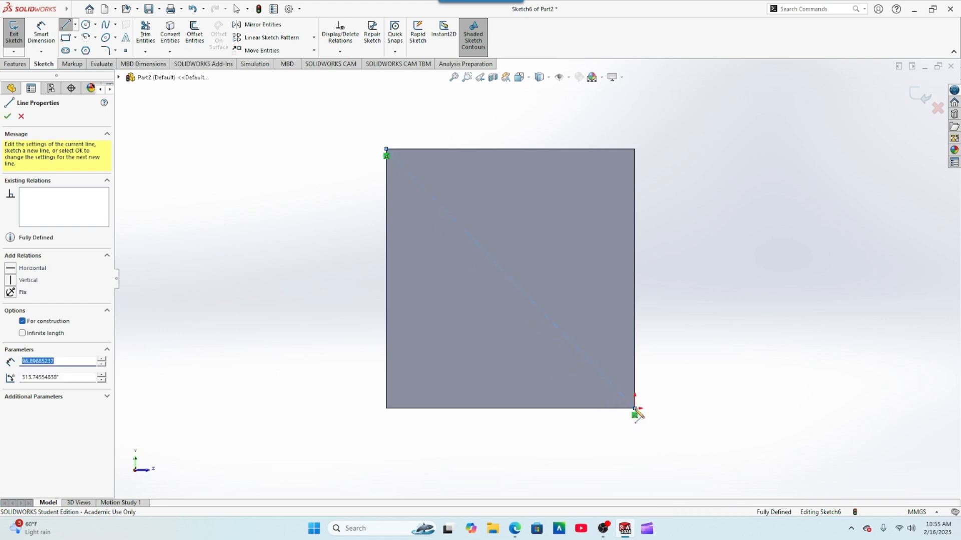
pyautogui.rightClick(686, 407)
pyautogui.click(703, 413)
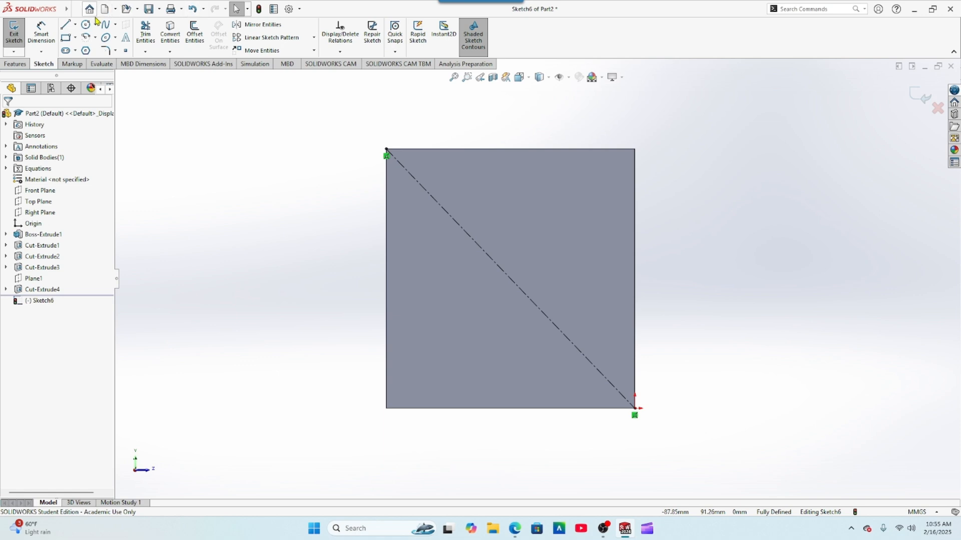
# - Draw a second diagonal centerline from the face's lower-left corner to its upper-right corner
pyautogui.click(75, 24)
pyautogui.click(88, 49)
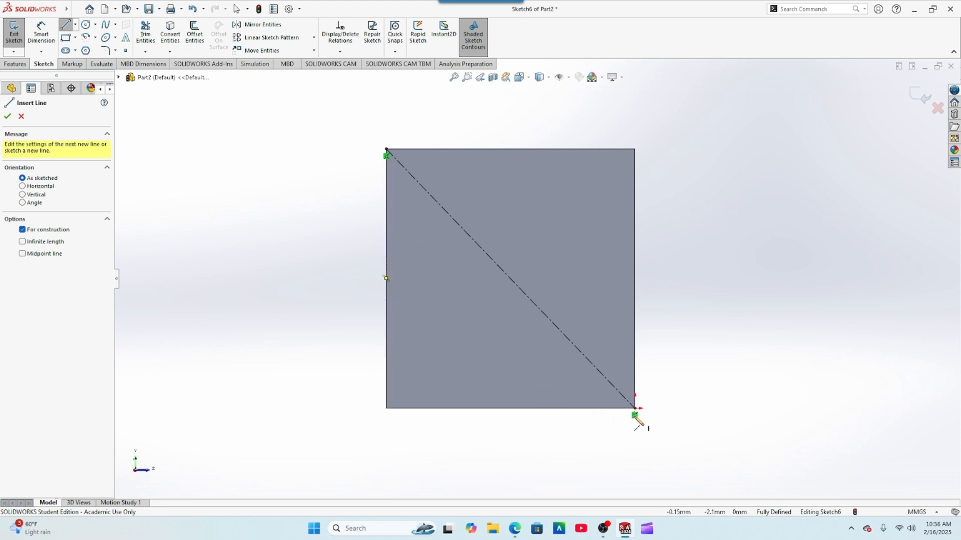
pyautogui.click(387, 408)
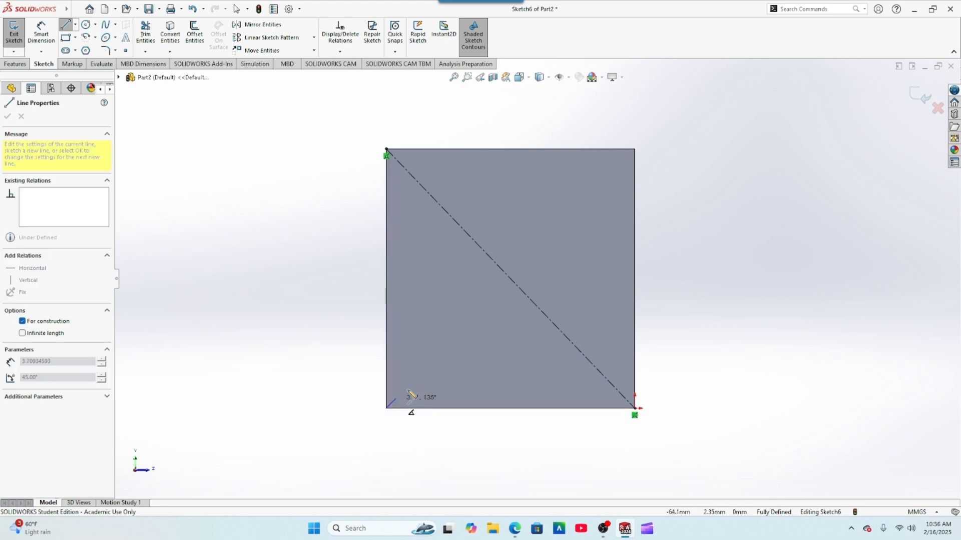
pyautogui.click(635, 149)
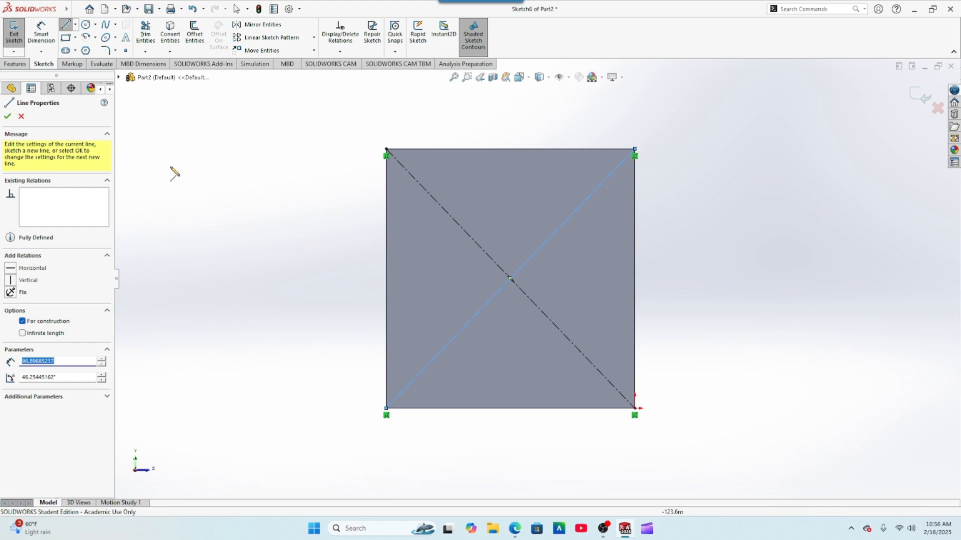
pyautogui.click(8, 118)
pyautogui.click(9, 118)
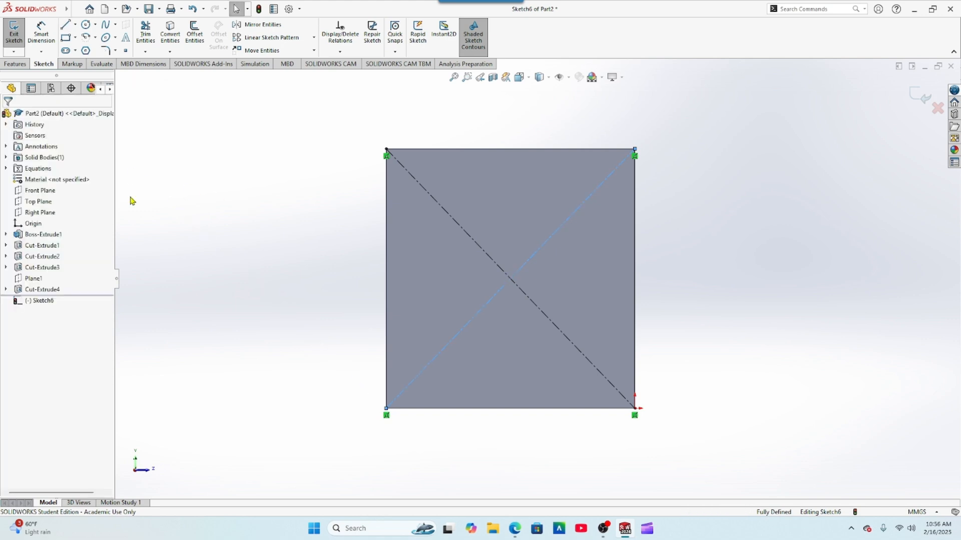
# - Offset both diagonal centerlines bi-directionally by 4.8 mm with dimensions added
pyautogui.scroll(2, 248, 229)
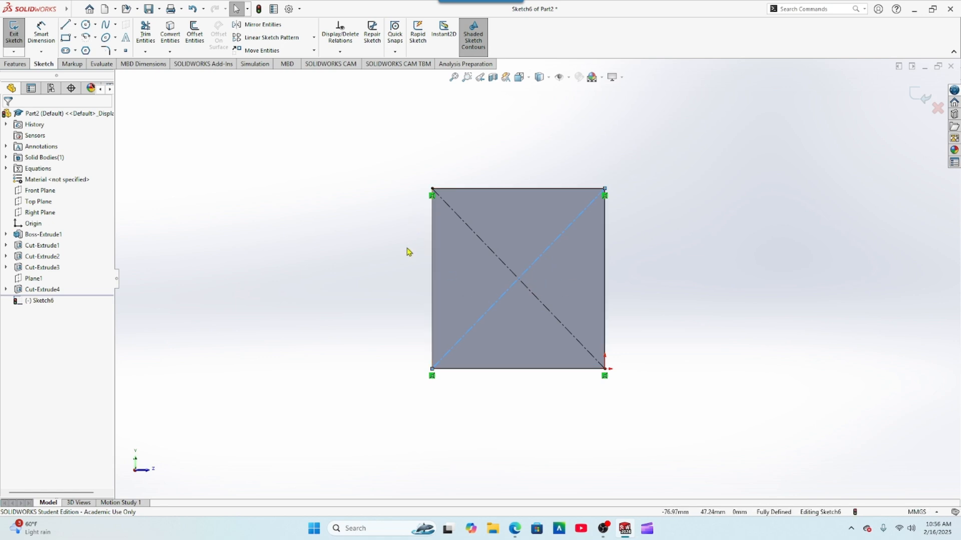
pyautogui.click(335, 217)
pyautogui.click(195, 34)
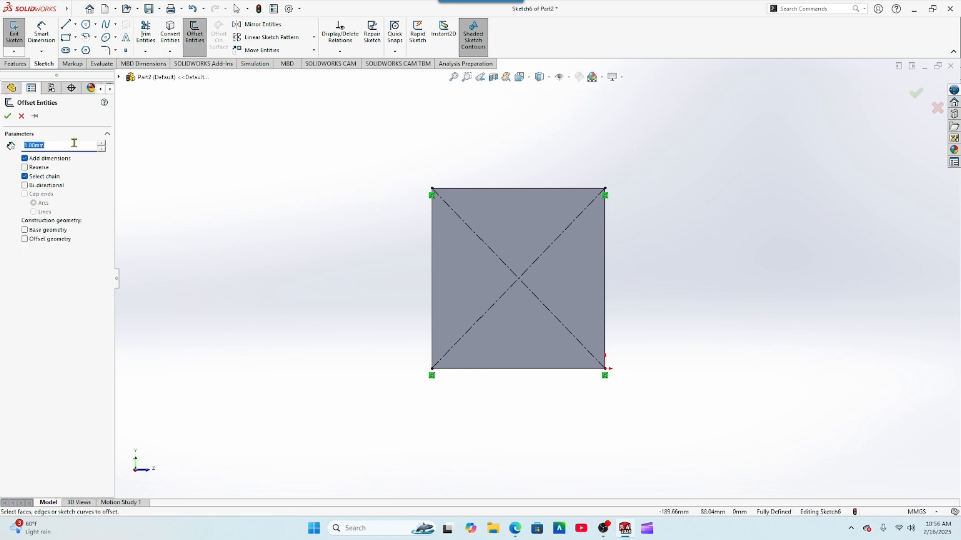
pyautogui.write('4.')
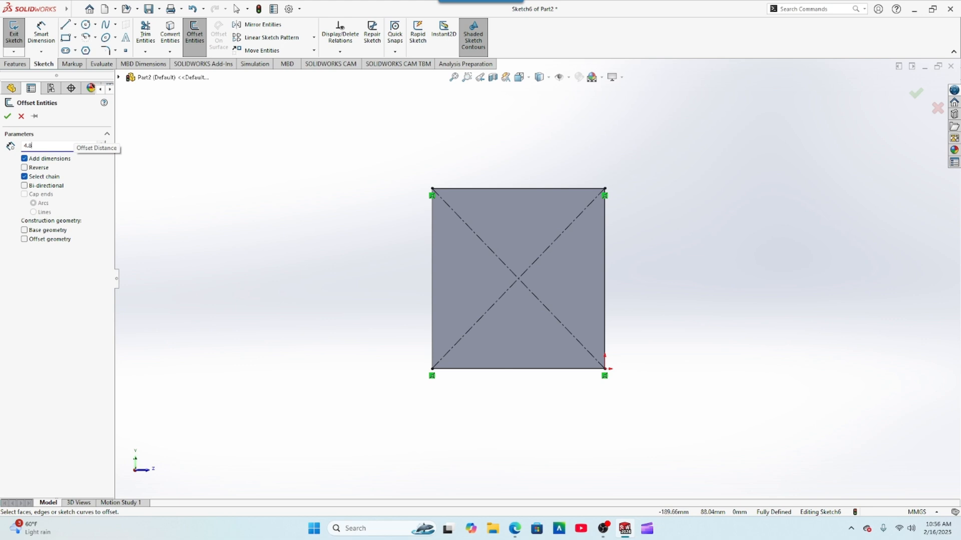
pyautogui.write('8')
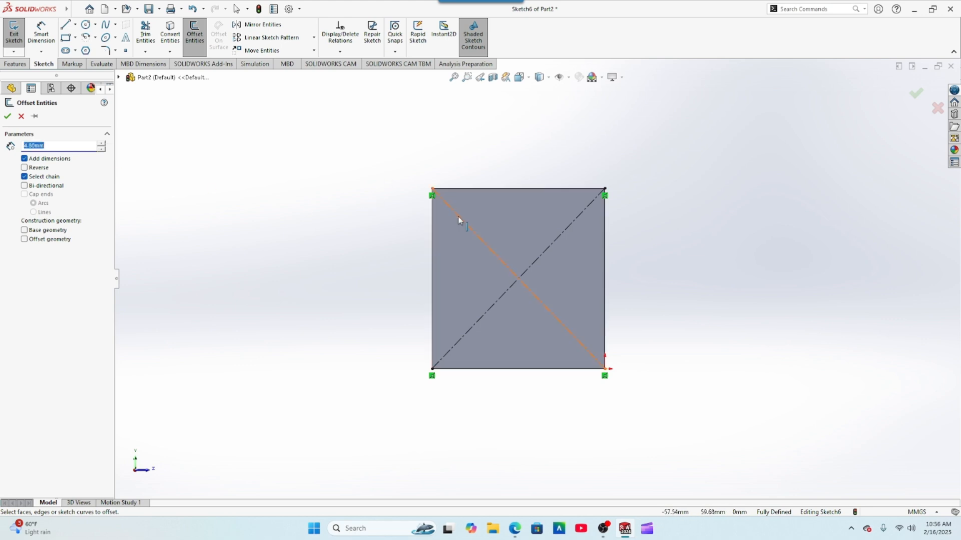
pyautogui.click(471, 230)
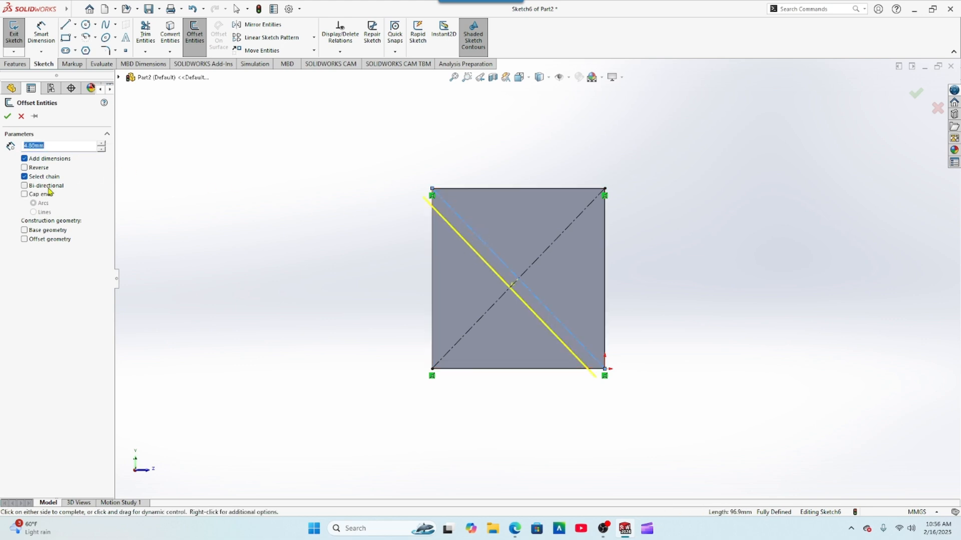
pyautogui.click(25, 186)
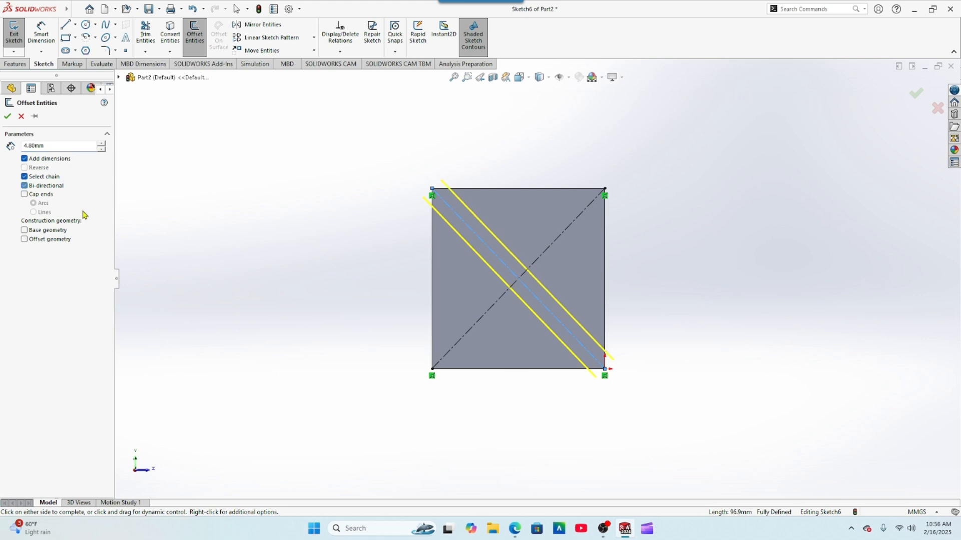
pyautogui.click(552, 243)
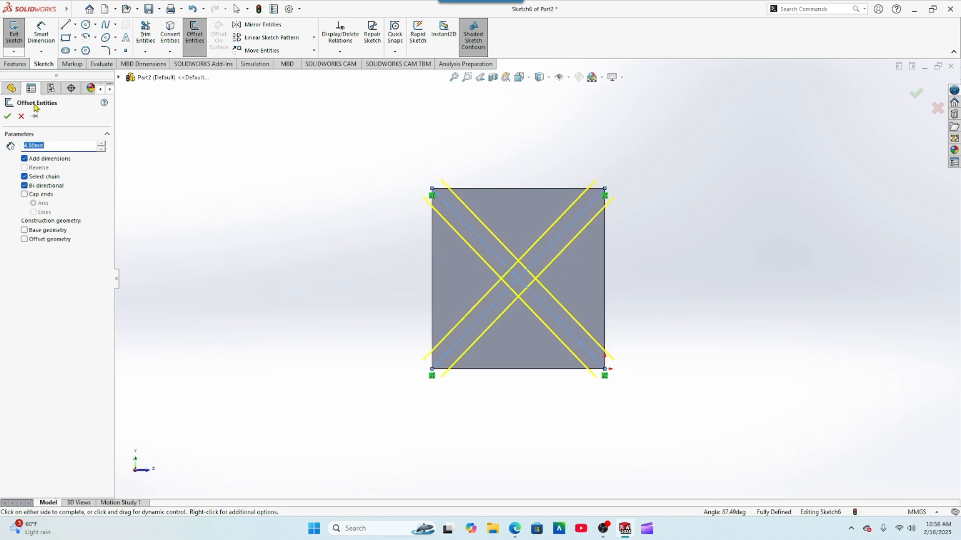
pyautogui.click(10, 117)
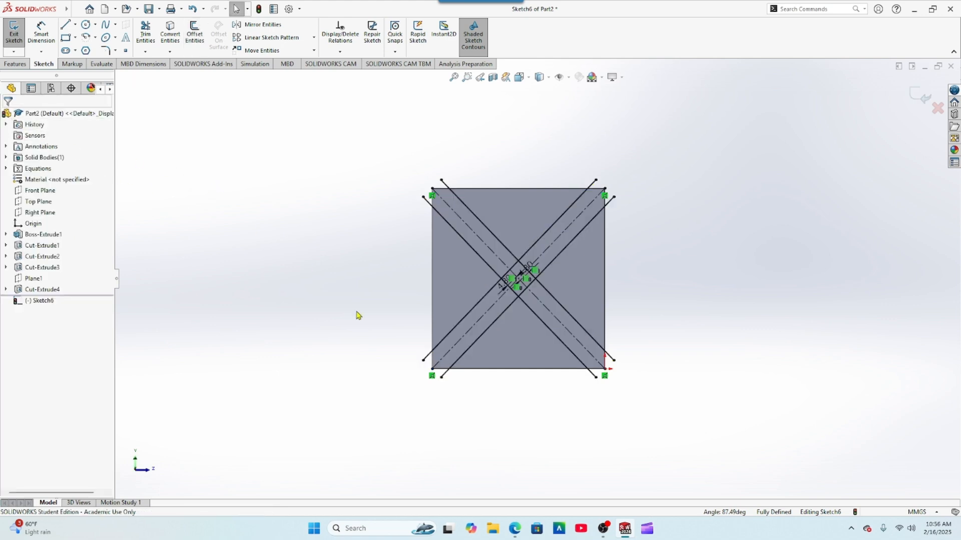
# - Convert the four outer edges of the square face into sketch lines
pyautogui.scroll(2, 551, 263)
pyautogui.scroll(-3, 598, 261)
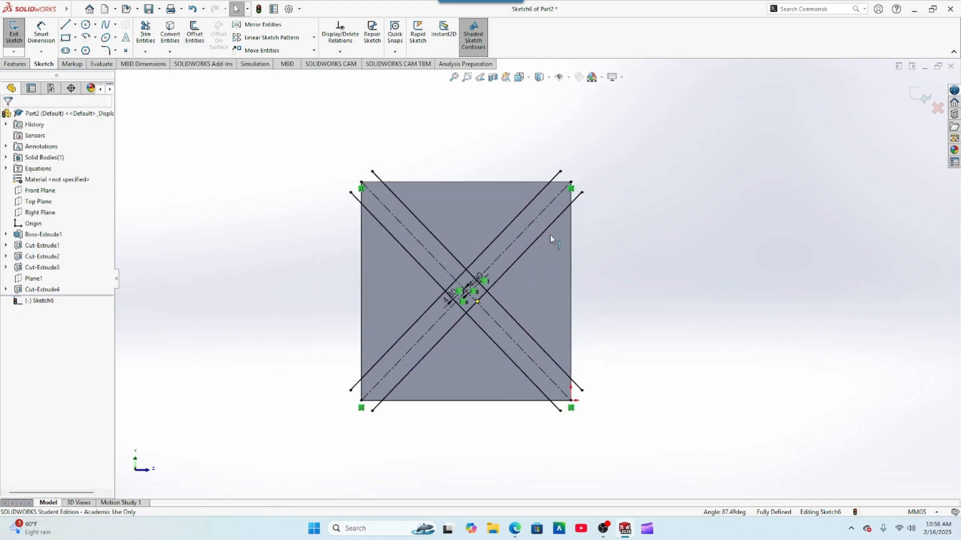
pyautogui.click(170, 33)
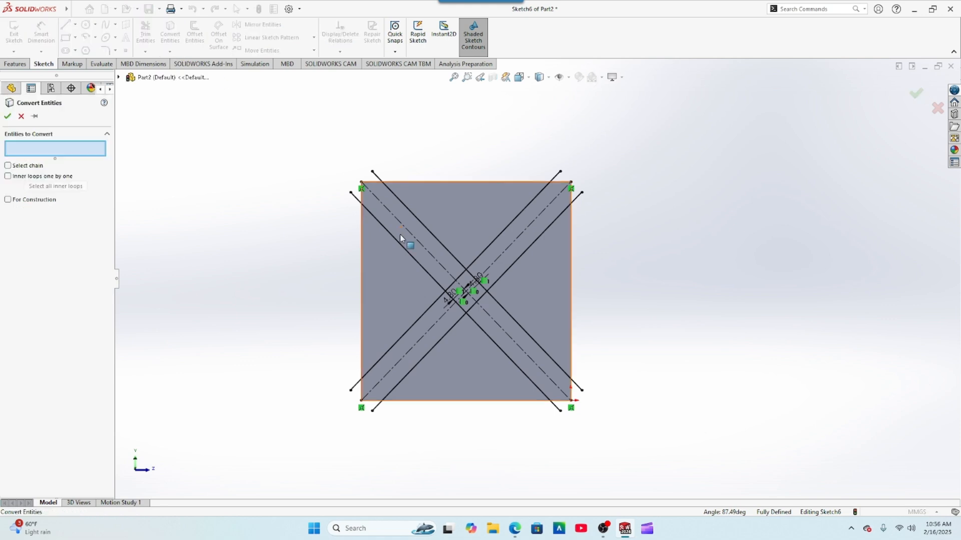
pyautogui.click(485, 182)
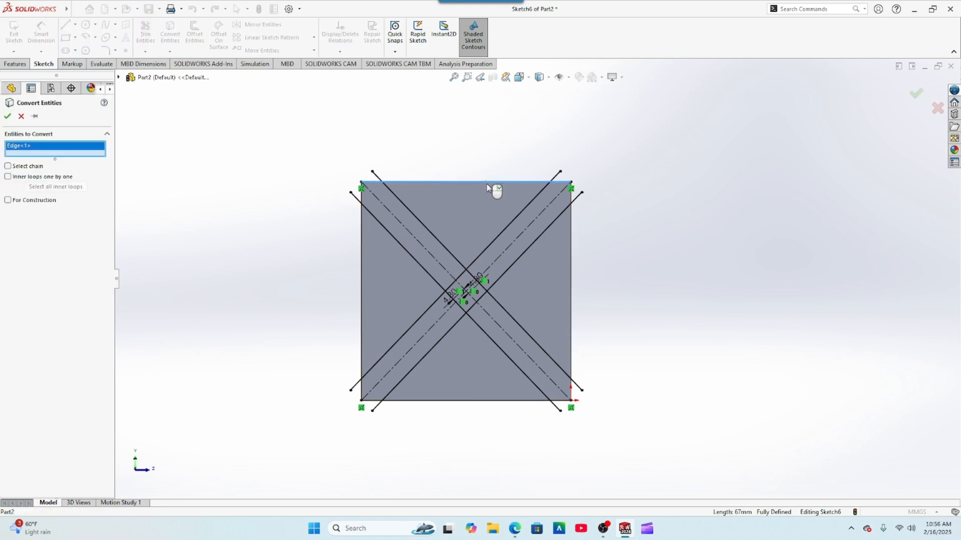
pyautogui.click(572, 291)
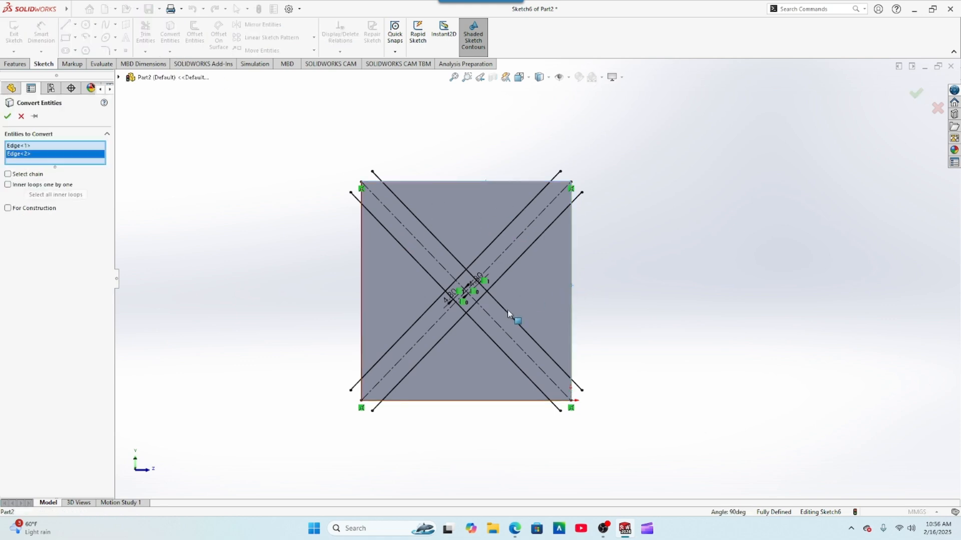
pyautogui.click(470, 402)
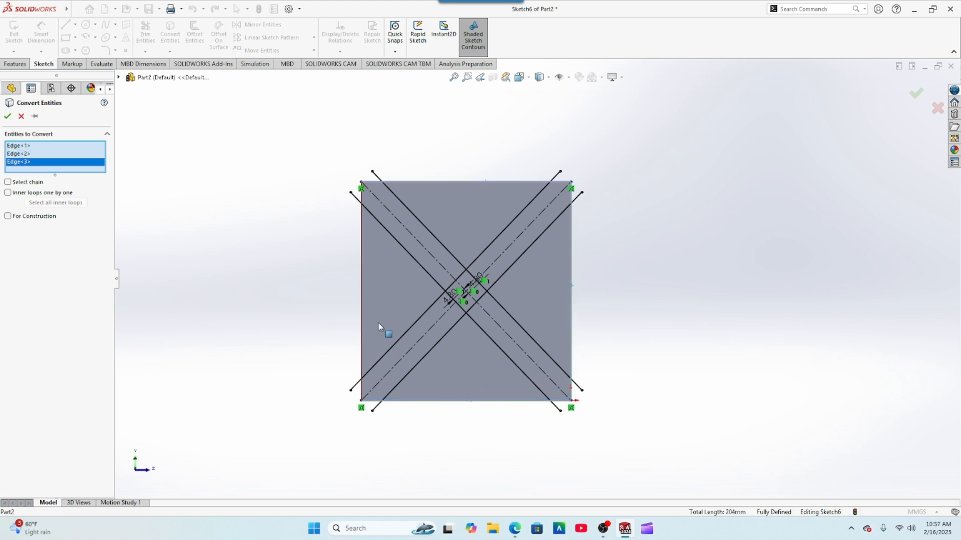
pyautogui.click(361, 303)
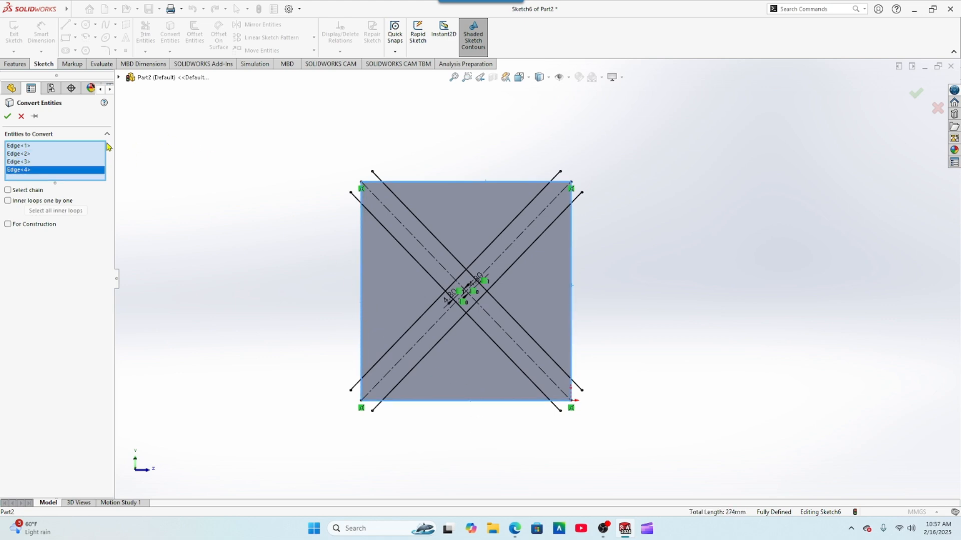
pyautogui.click(8, 117)
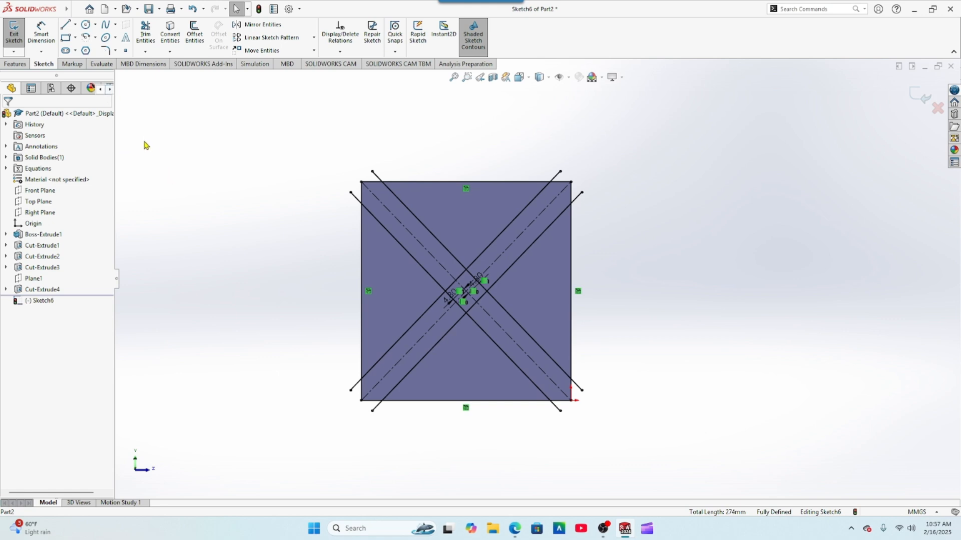
# - Trim the offset line overhangs at the upper-left corner and the middle spans of the converted left and top edges
pyautogui.click(145, 34)
pyautogui.scroll(-1, 356, 186)
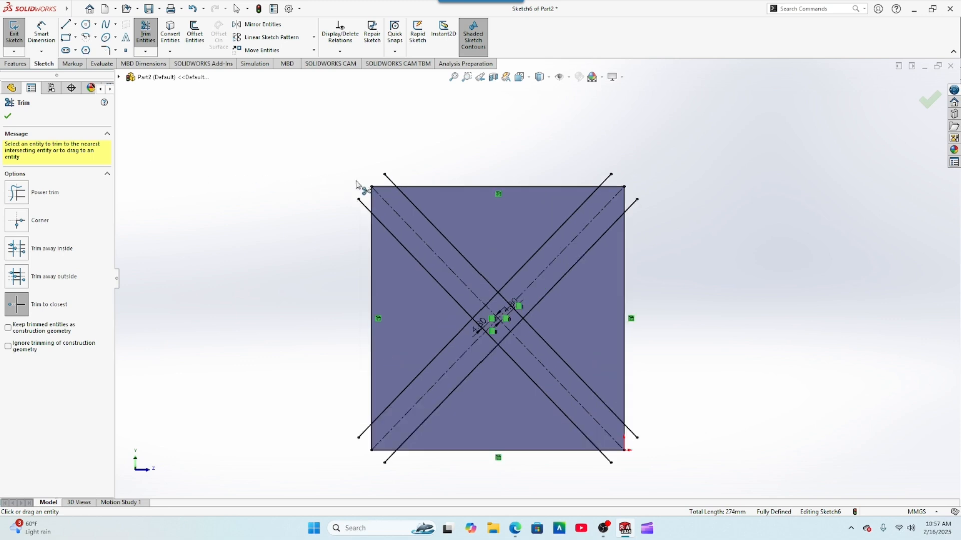
pyautogui.scroll(-1, 356, 187)
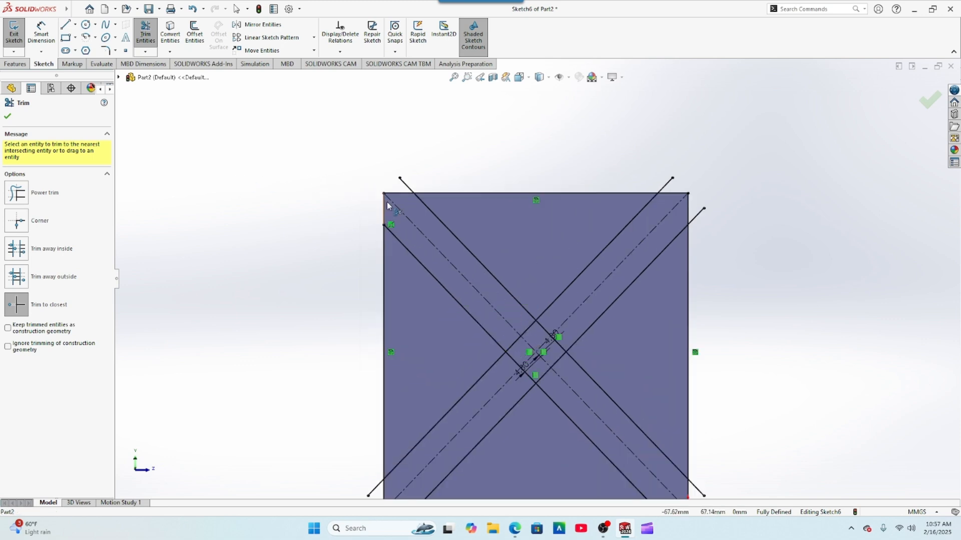
pyautogui.click(383, 251)
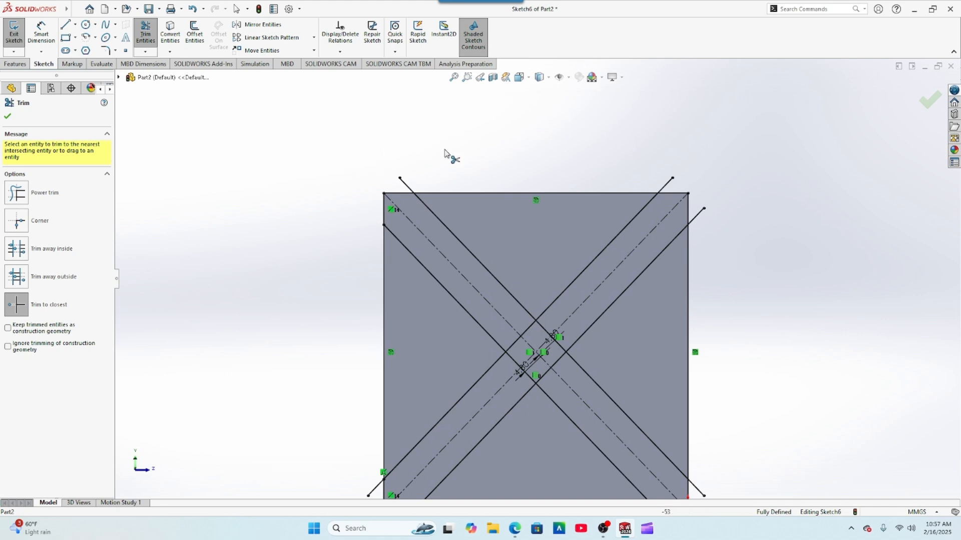
pyautogui.click(407, 185)
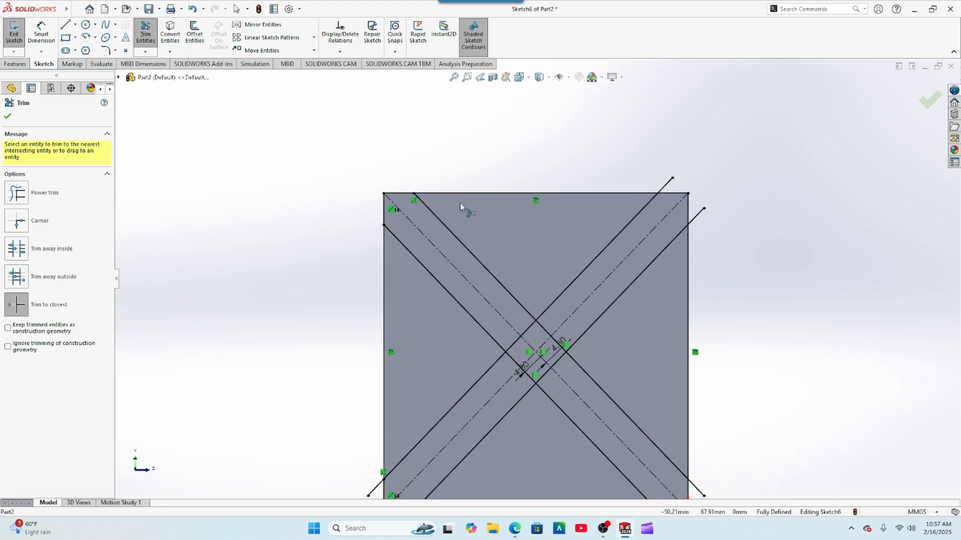
pyautogui.click(467, 193)
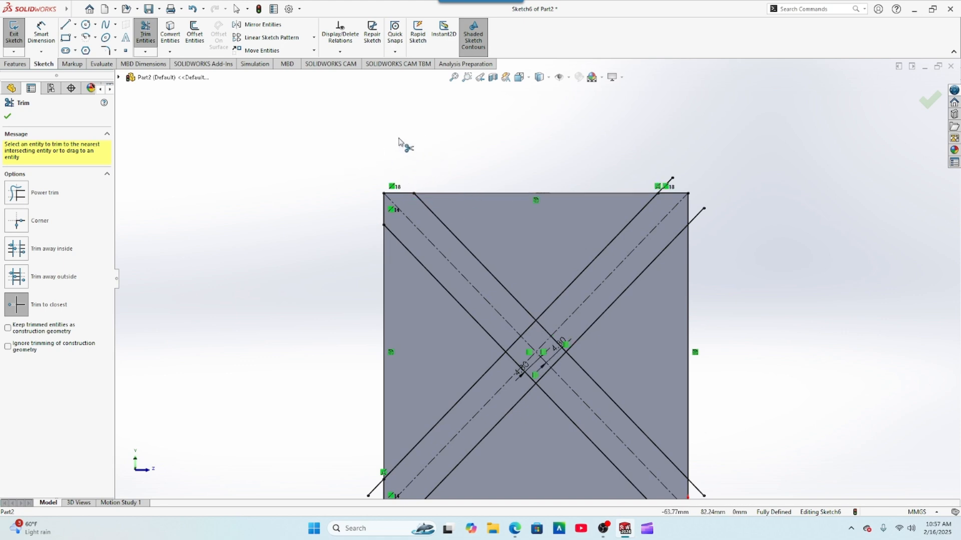
# - Trim the offset line overhangs at the upper-right corner and the middle span of the converted right edge
pyautogui.scroll(2, 399, 139)
pyautogui.scroll(-2, 622, 226)
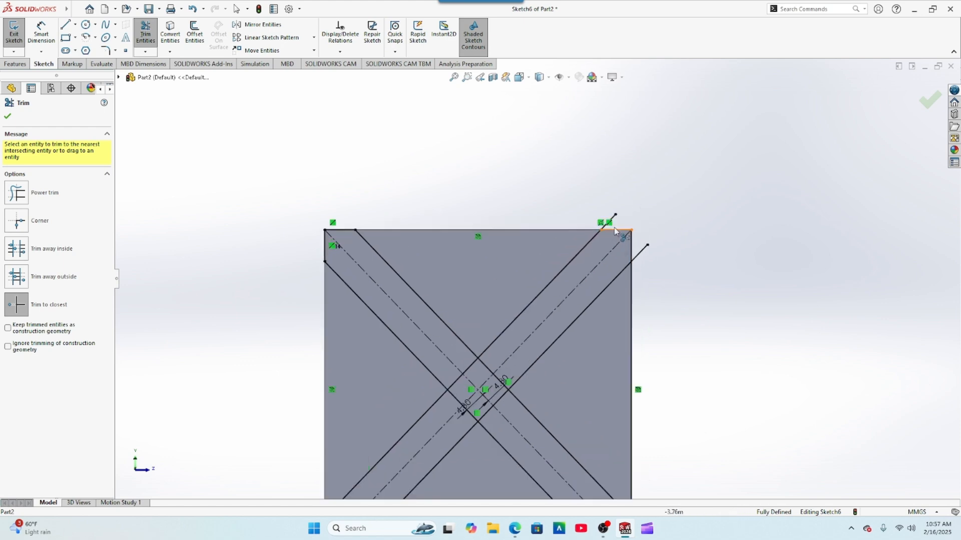
pyautogui.click(640, 253)
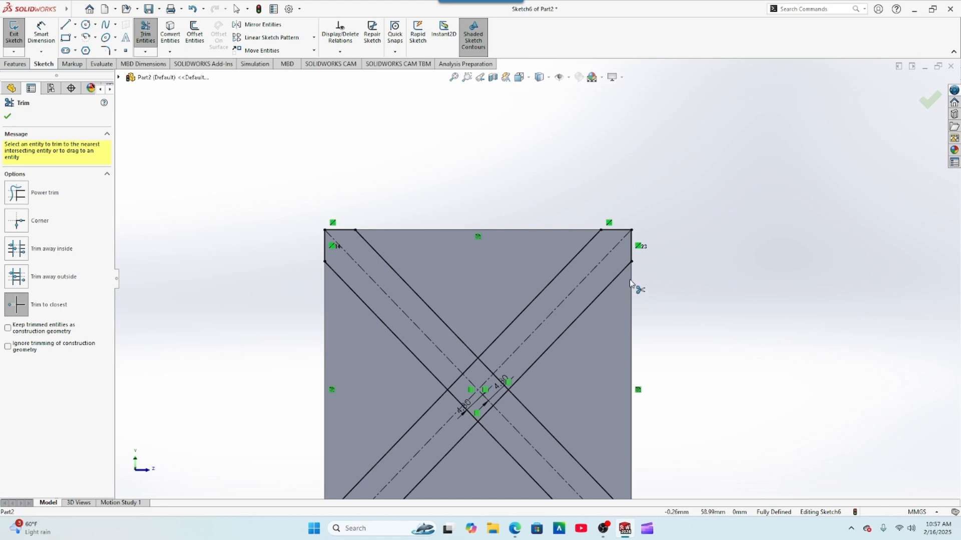
# - Trim the offset line overhangs at the face's lower-right corner
pyautogui.scroll(4, 609, 288)
pyautogui.scroll(-2, 574, 404)
pyautogui.scroll(-1, 573, 404)
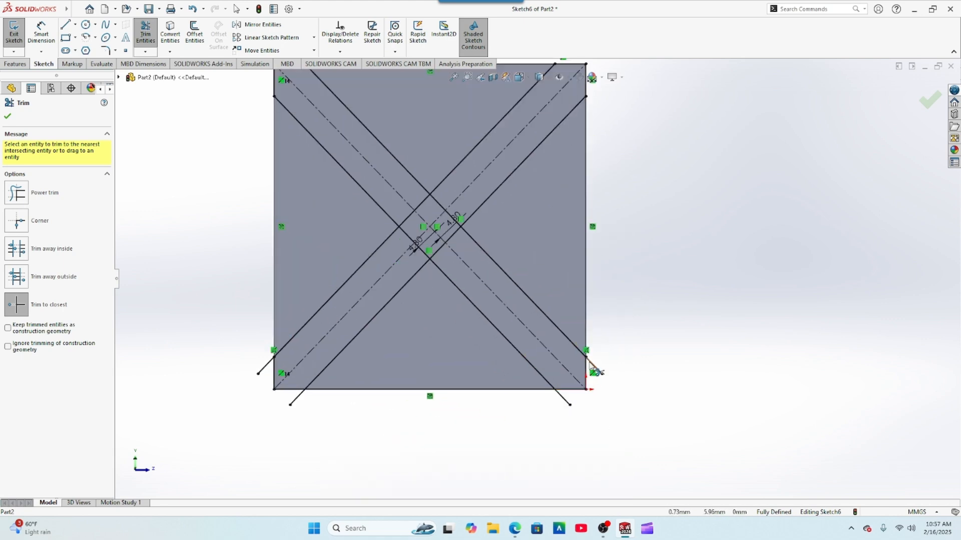
pyautogui.click(567, 399)
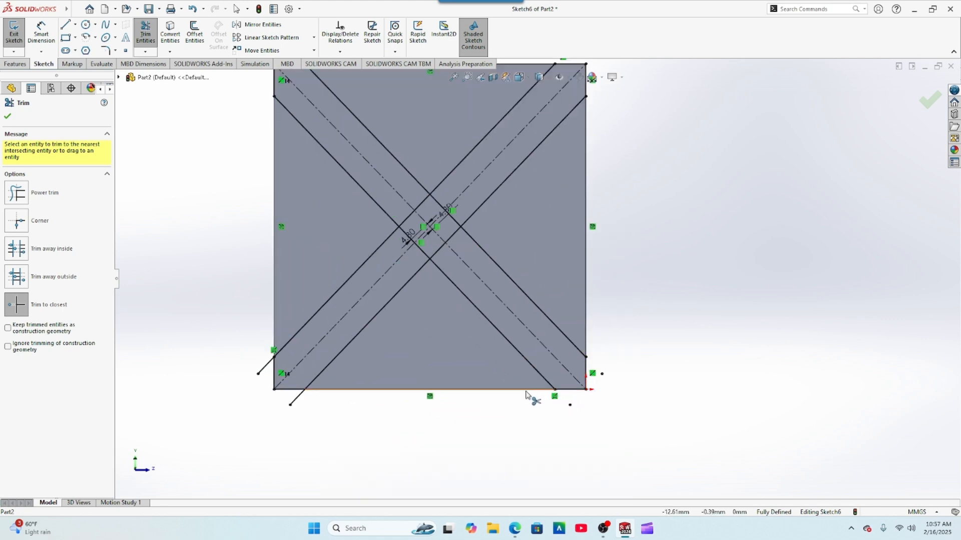
# - Trim the offset line overhangs at the face's lower-left corner and all inner crossing segments at the centre of the X
pyautogui.click(298, 397)
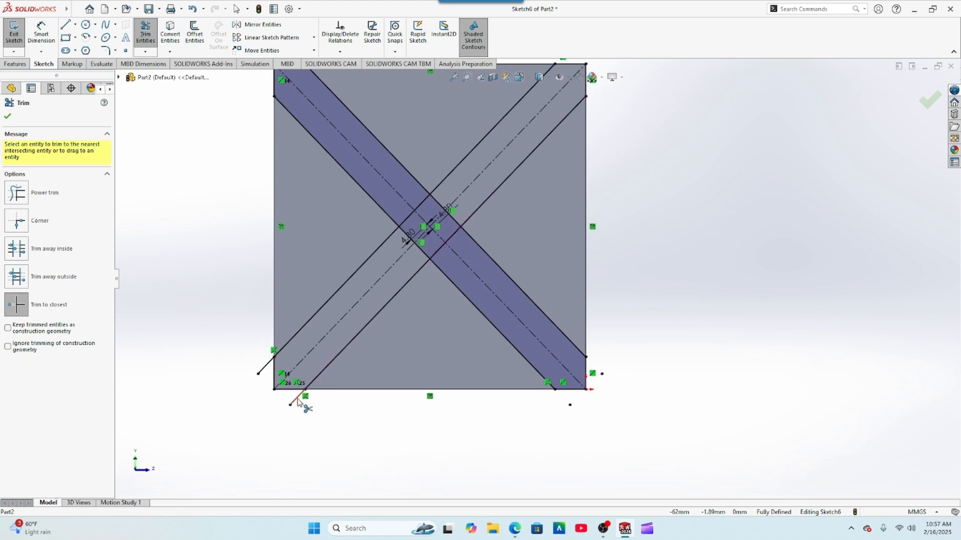
pyautogui.click(266, 367)
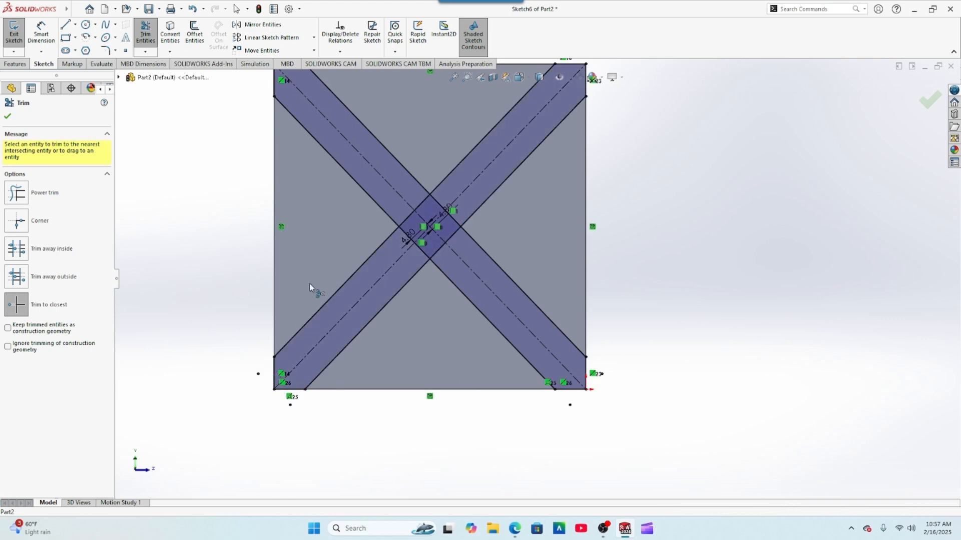
pyautogui.scroll(-1, 405, 200)
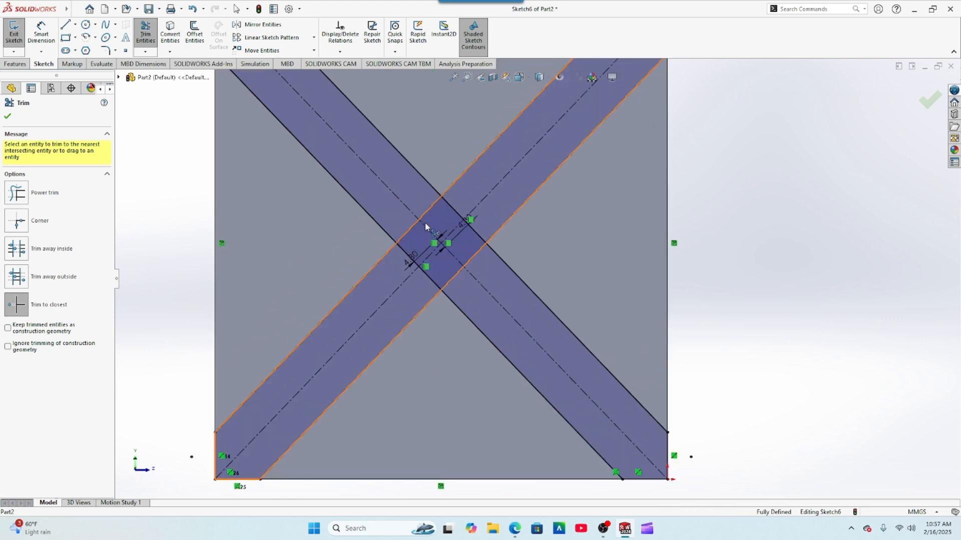
pyautogui.click(431, 207)
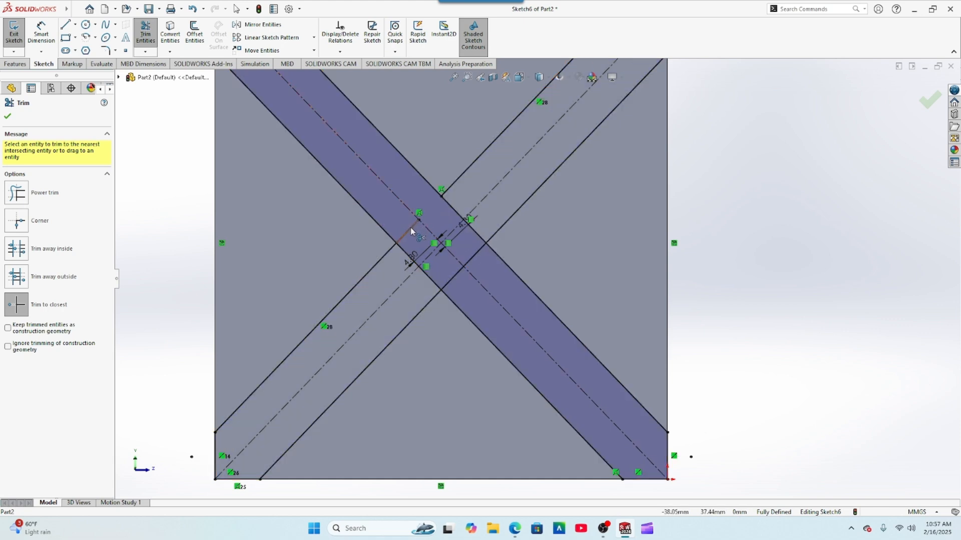
pyautogui.click(410, 228)
pyautogui.click(404, 252)
pyautogui.click(428, 279)
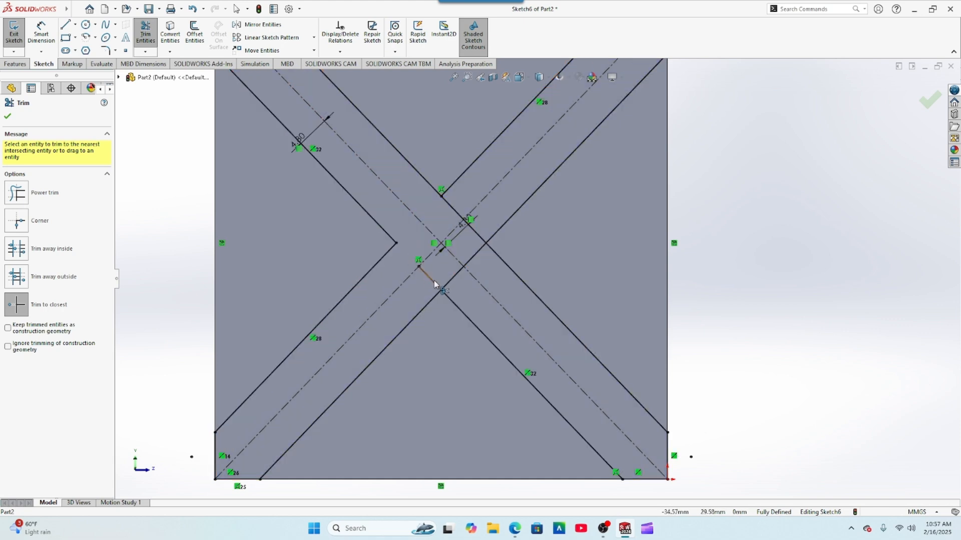
pyautogui.click(455, 276)
pyautogui.click(475, 255)
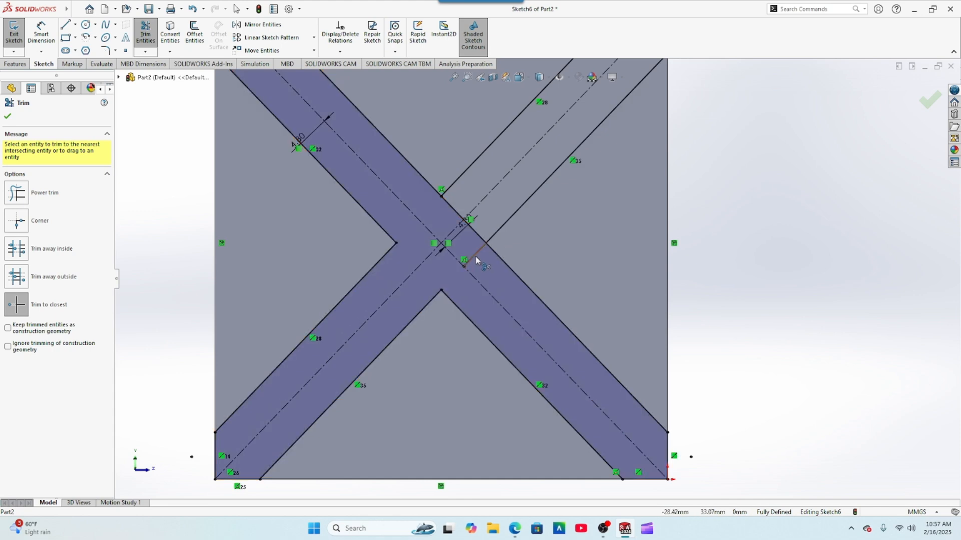
pyautogui.click(477, 239)
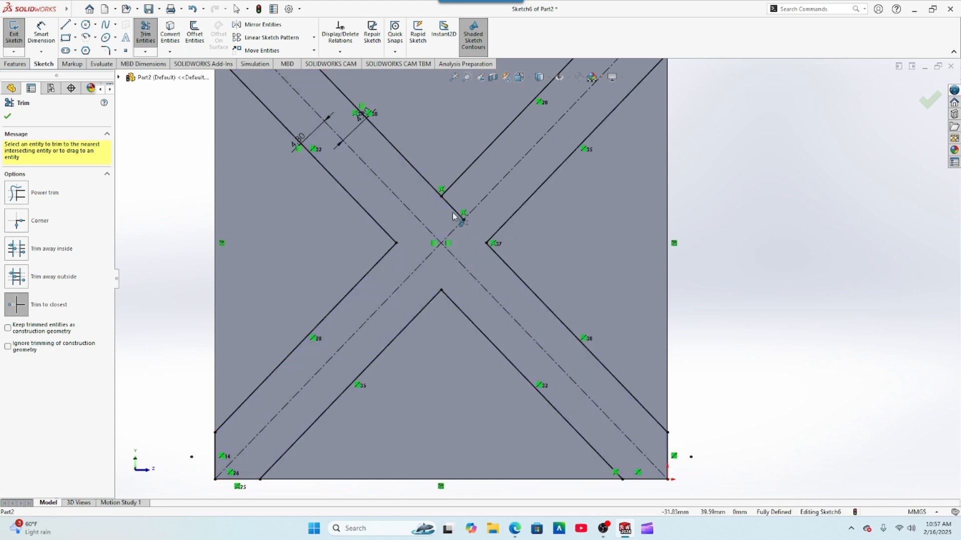
pyautogui.click(457, 214)
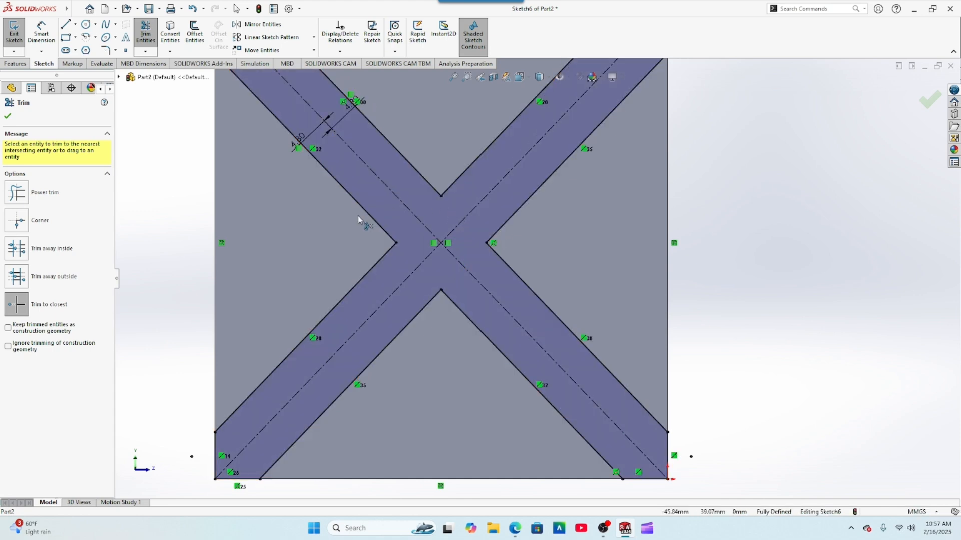
pyautogui.click(7, 116)
# - Cut-extrude the X-shaped profile into the side face with a blind depth of 1.50 mm
pyautogui.press('f')
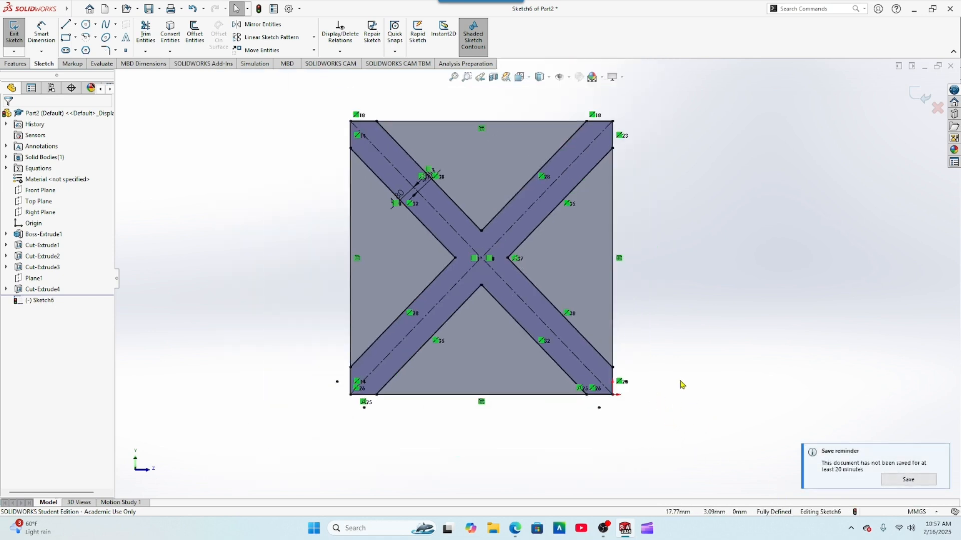
pyautogui.scroll(-1, 563, 245)
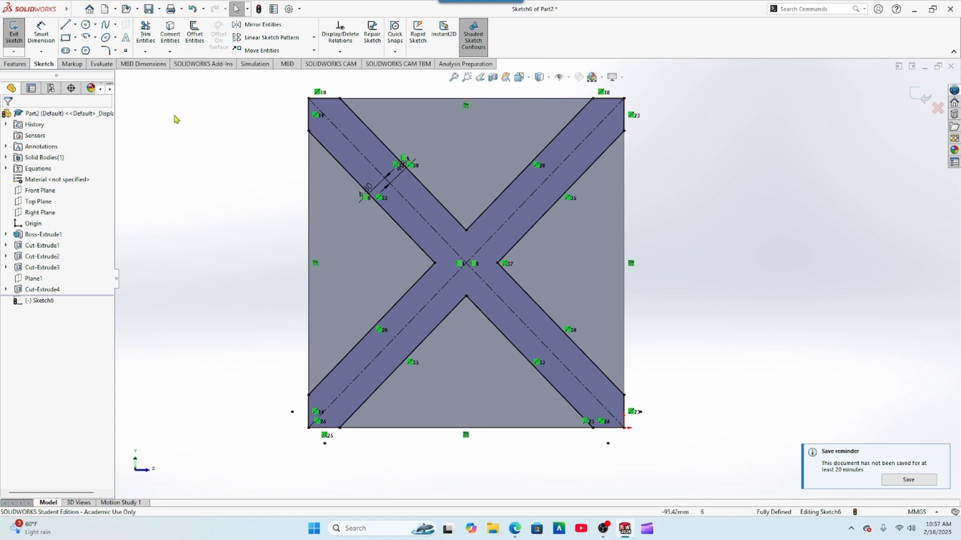
pyautogui.click(15, 65)
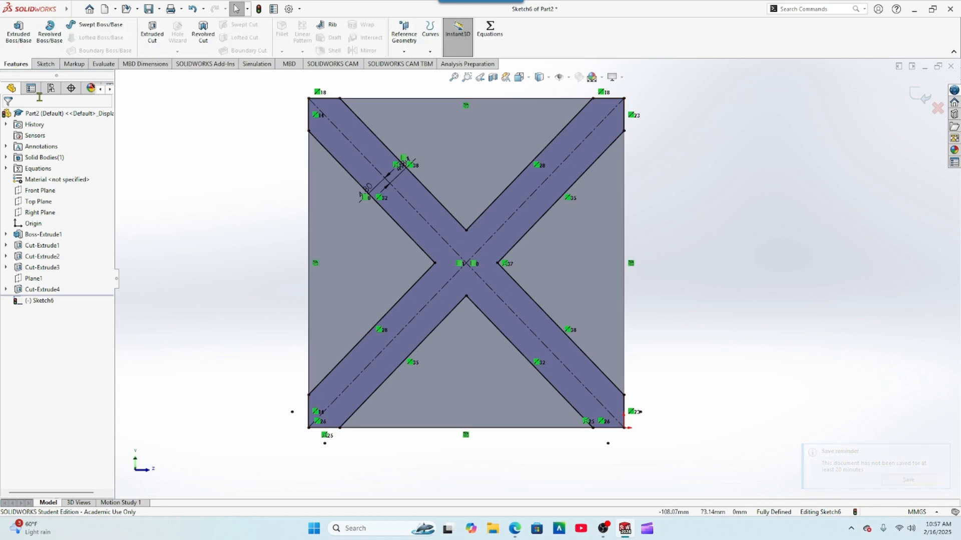
pyautogui.click(153, 31)
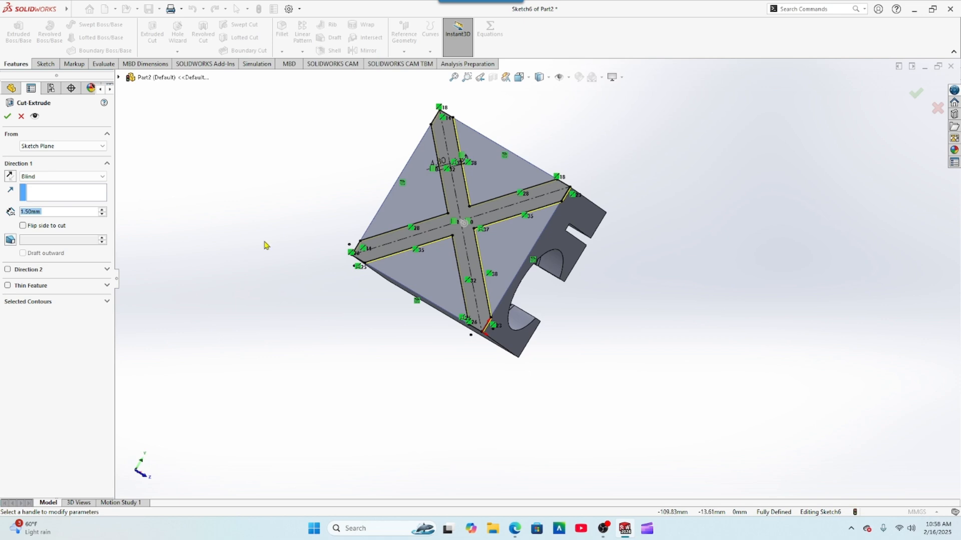
pyautogui.moveTo(491, 329); pyautogui.dragTo(541, 379, button='middle')
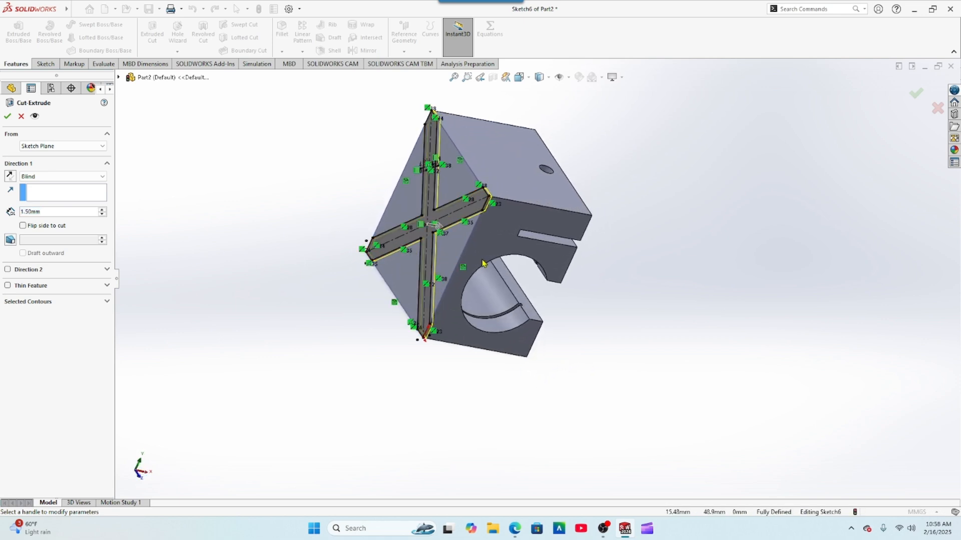
pyautogui.click(7, 117)
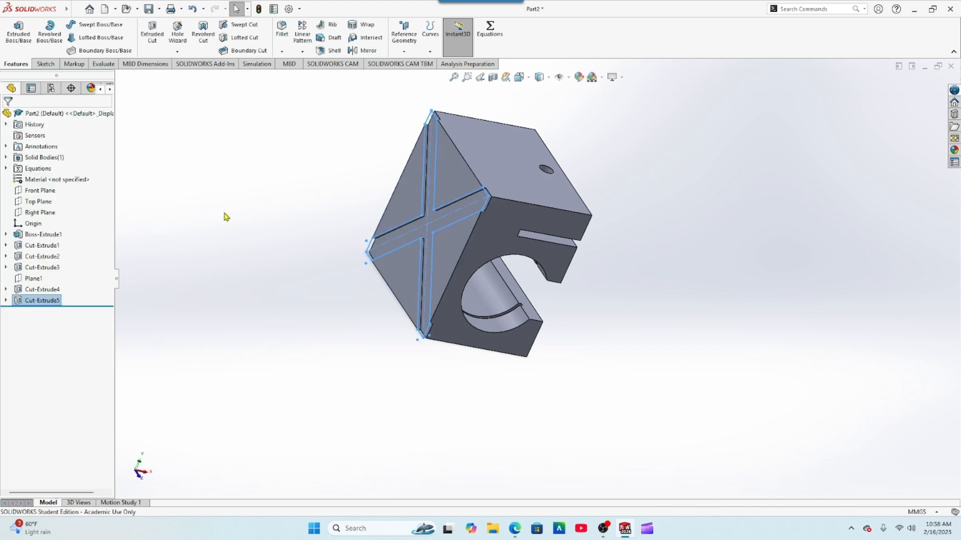
pyautogui.moveTo(259, 266); pyautogui.dragTo(309, 251, button='middle')
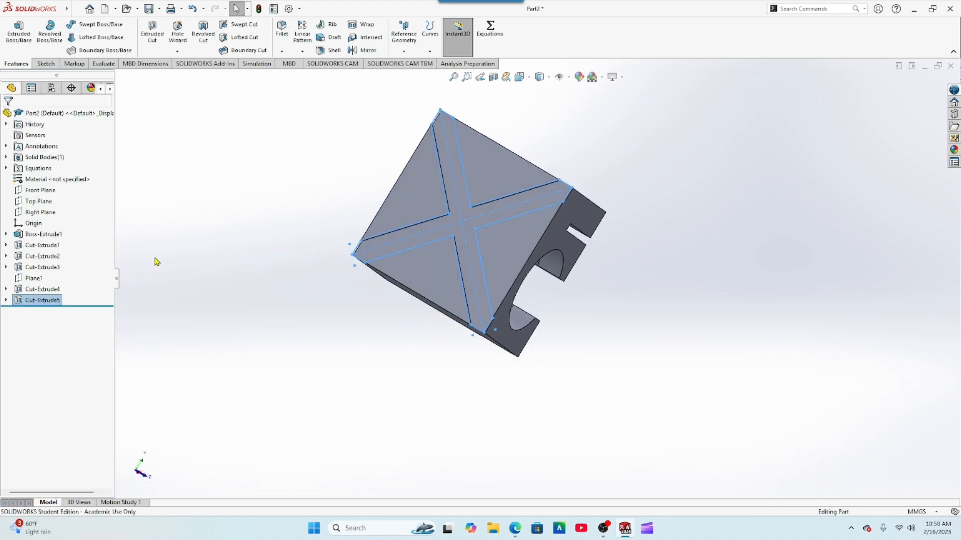
pyautogui.click(197, 332)
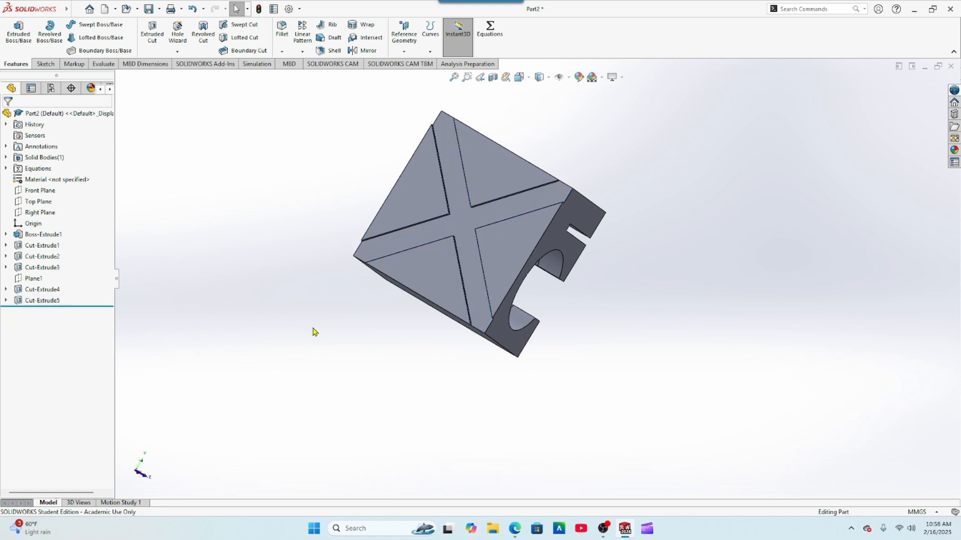
pyautogui.moveTo(400, 386); pyautogui.dragTo(317, 389, button='middle')
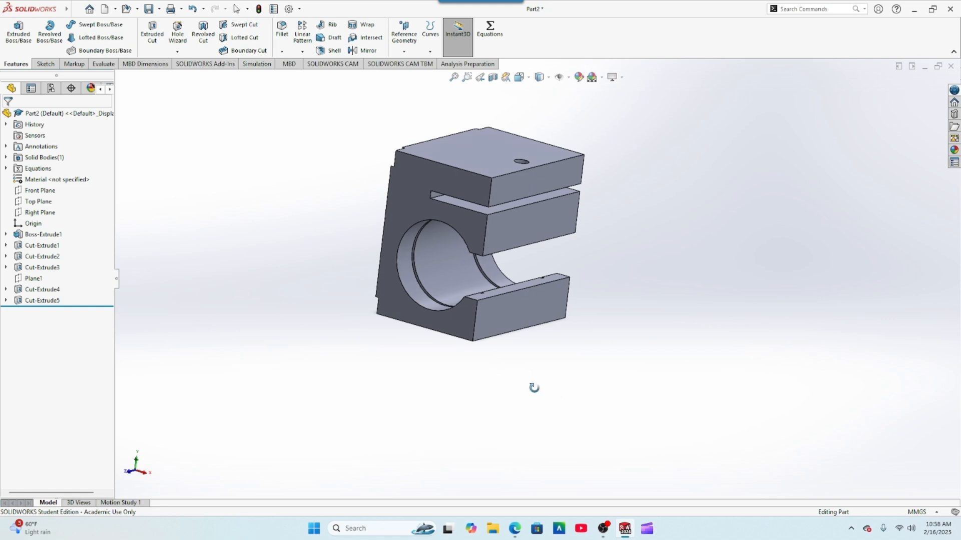
pyautogui.moveTo(533, 389); pyautogui.dragTo(446, 353, button='middle')
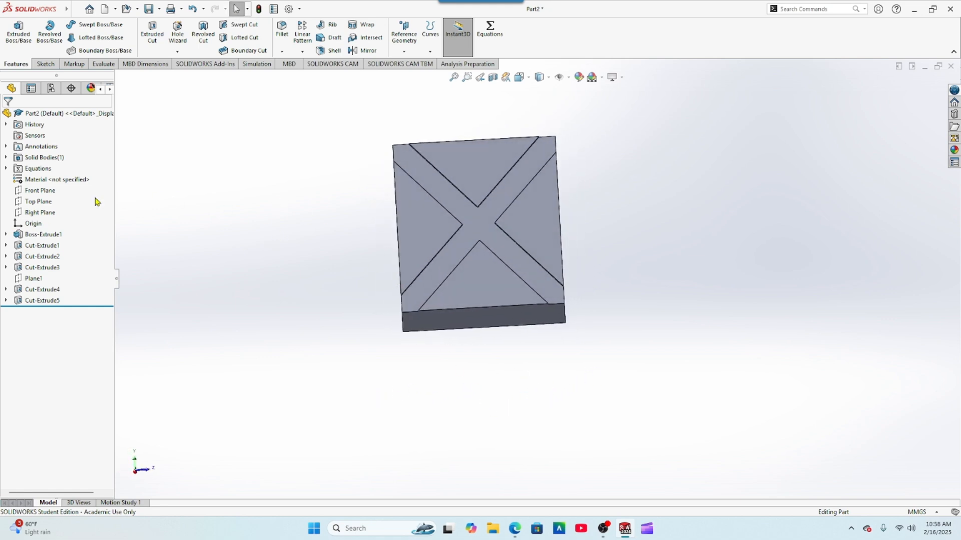
# - Assign the AISI 1020 steel material to the part
pyautogui.rightClick(37, 181)
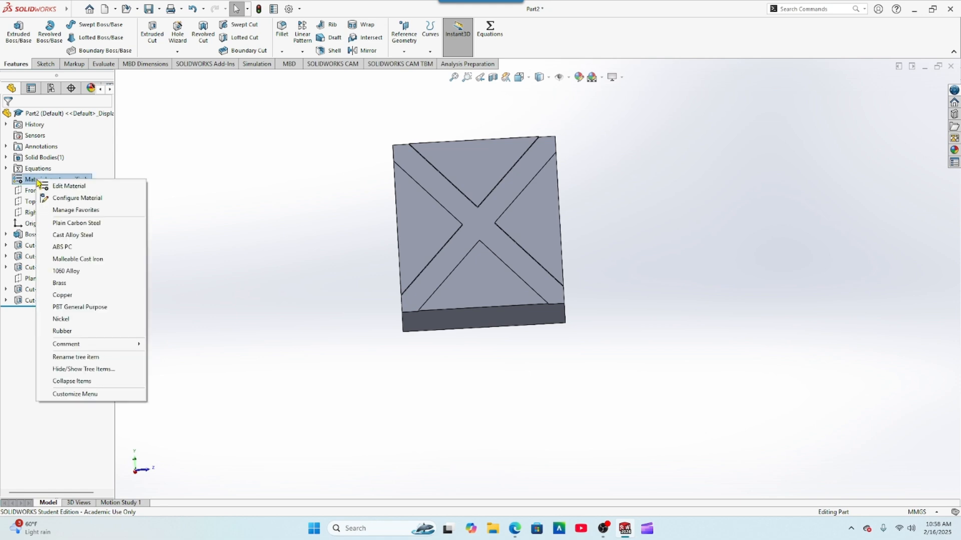
pyautogui.click(70, 188)
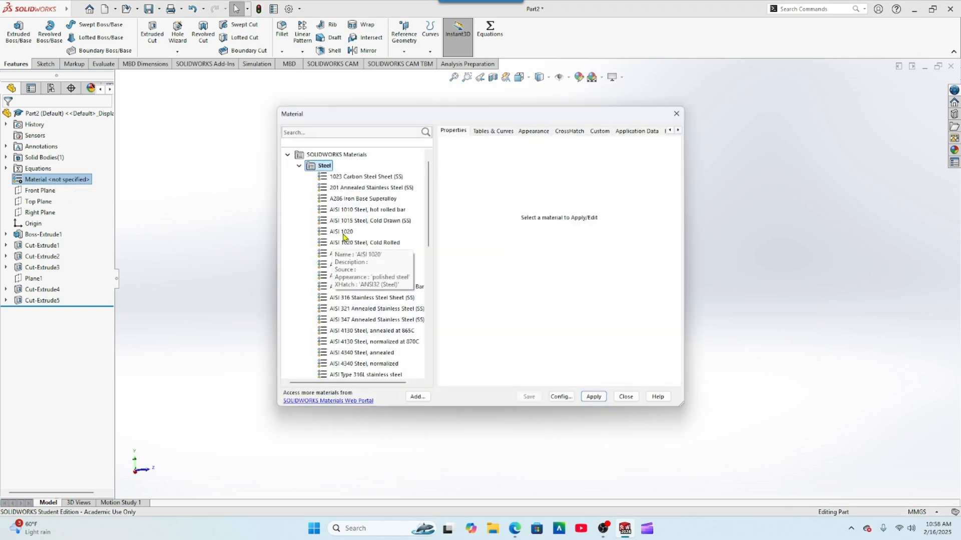
pyautogui.click(343, 234)
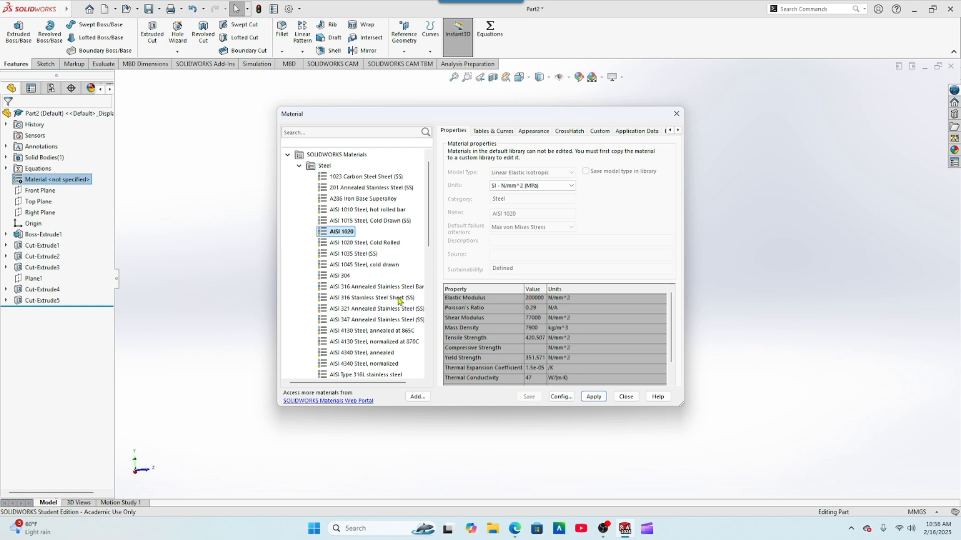
pyautogui.click(594, 398)
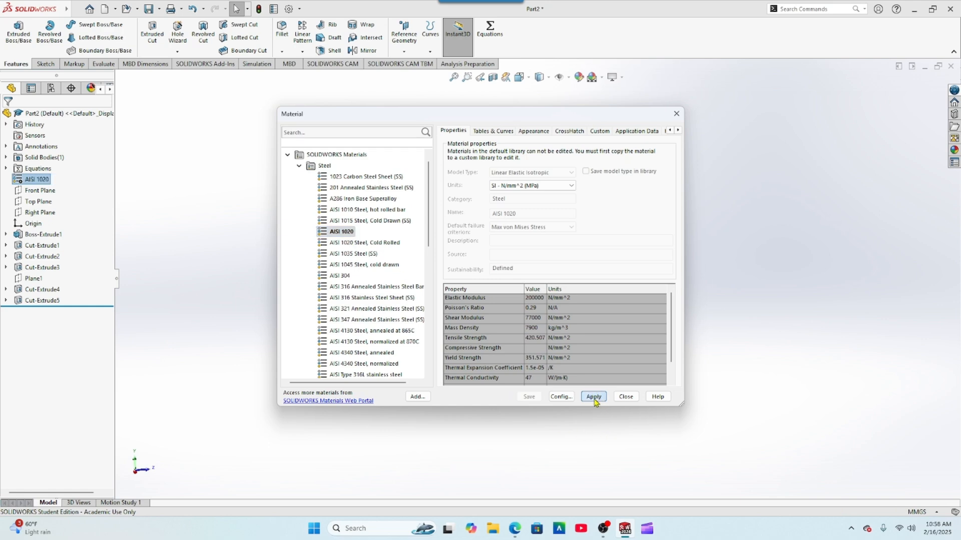
pyautogui.click(626, 398)
# - Evaluate the part's mass properties, checking its mass, volume and centre of mass
pyautogui.moveTo(436, 334); pyautogui.dragTo(352, 376, button='middle')
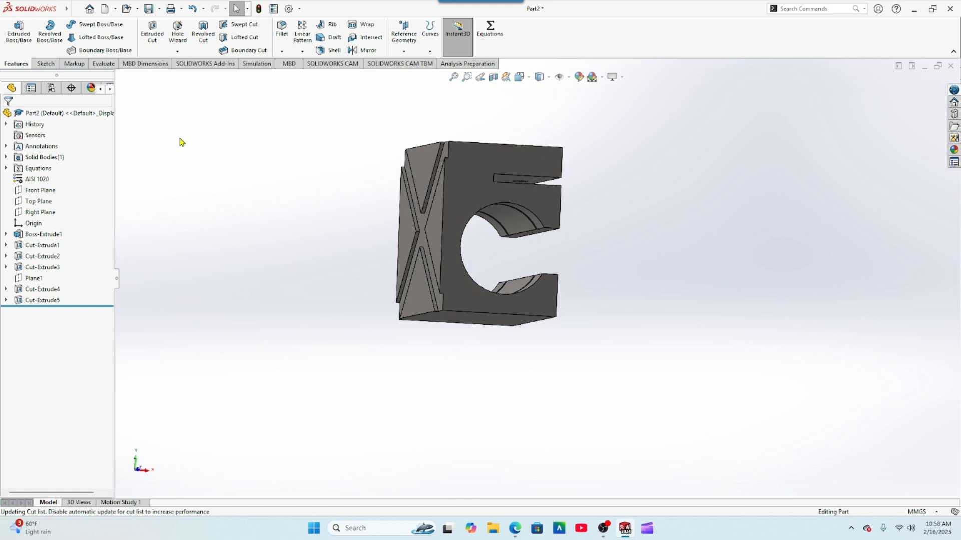
pyautogui.click(103, 65)
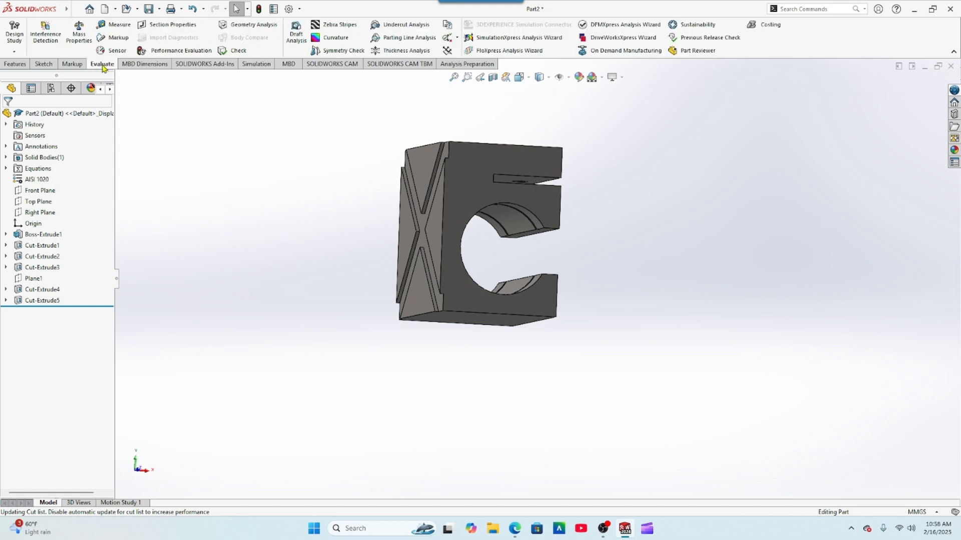
pyautogui.click(78, 33)
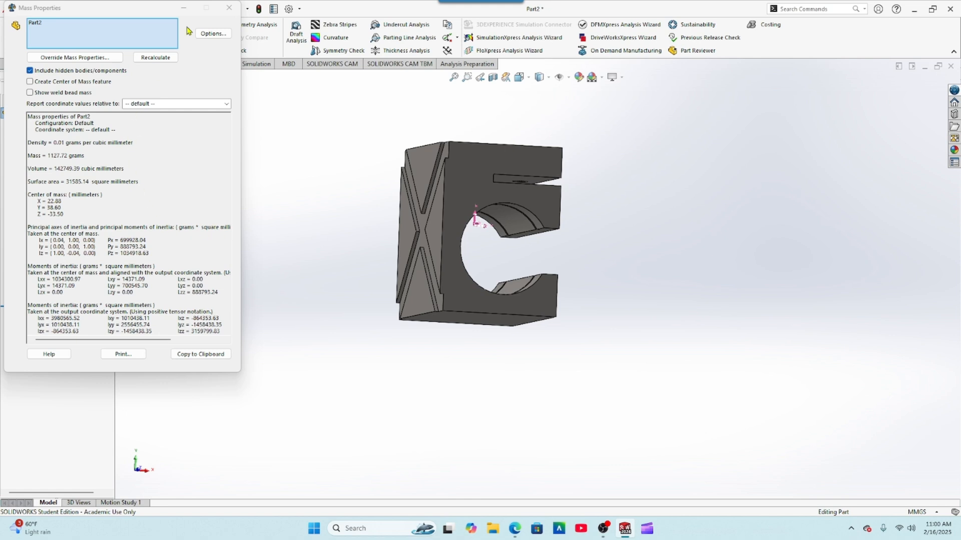
pyautogui.click(229, 8)
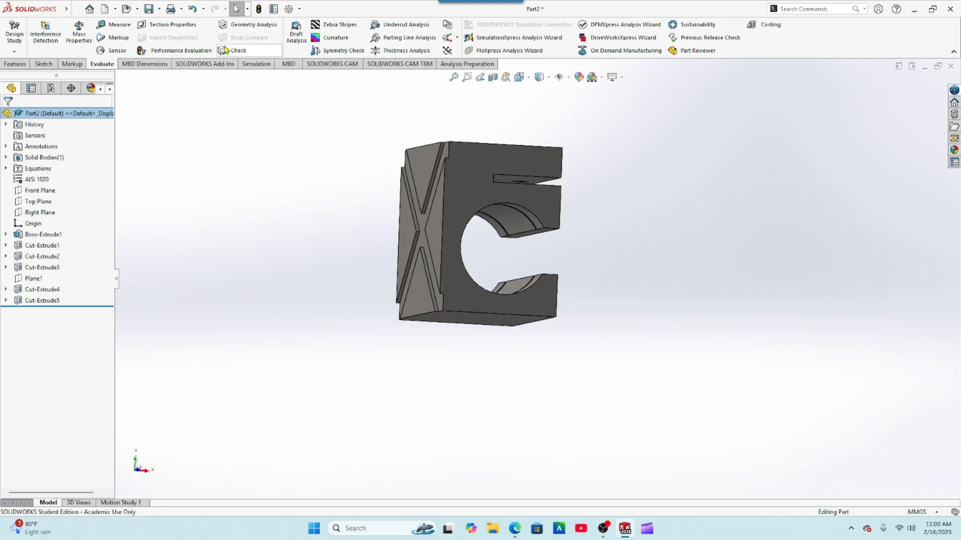
# - Save the part as CSWA Exam Prep 1 in the DFT-119 Drawings folder
pyautogui.click(148, 8)
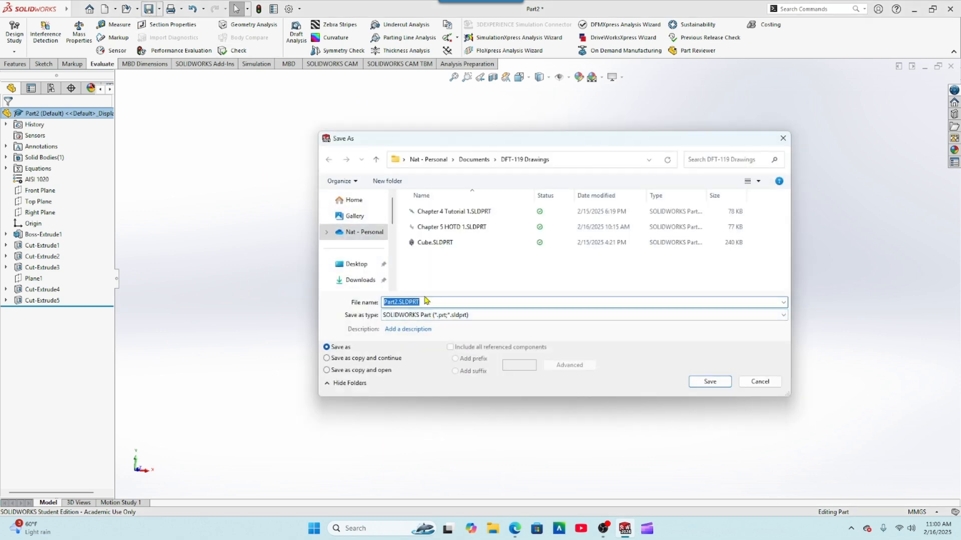
pyautogui.write('CSWA Exam Prep 1')
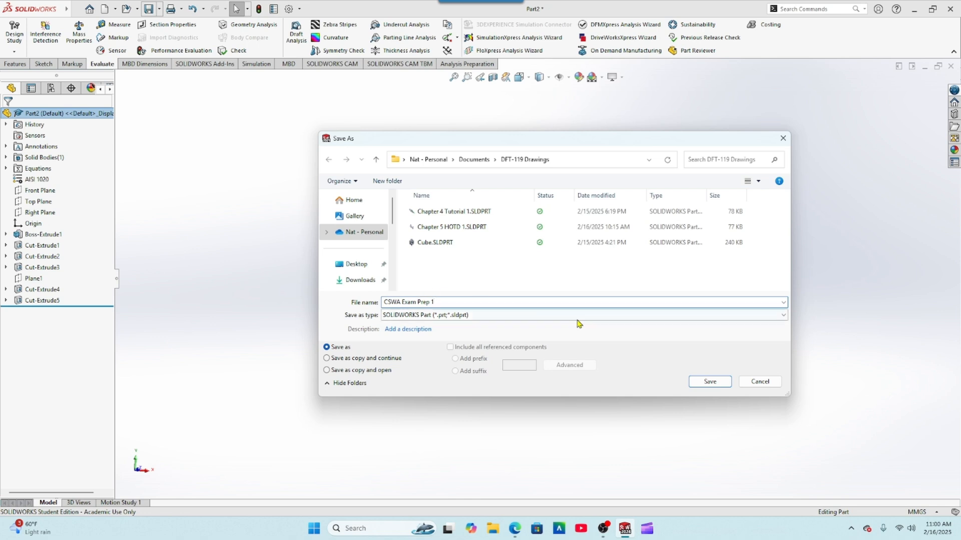
pyautogui.click(711, 381)
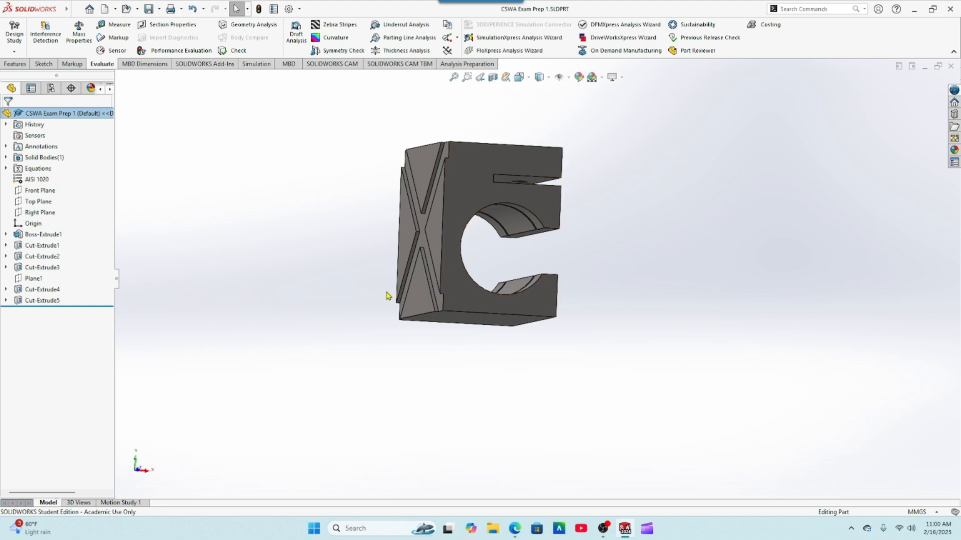
pyautogui.moveTo(390, 296); pyautogui.dragTo(390, 325, button='middle')
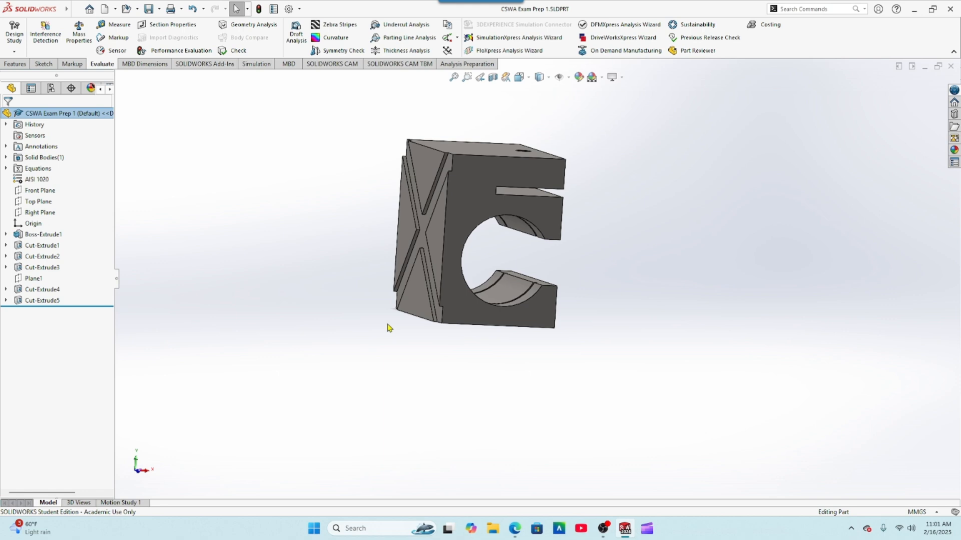
pyautogui.moveTo(568, 376); pyautogui.dragTo(414, 311, button='middle')
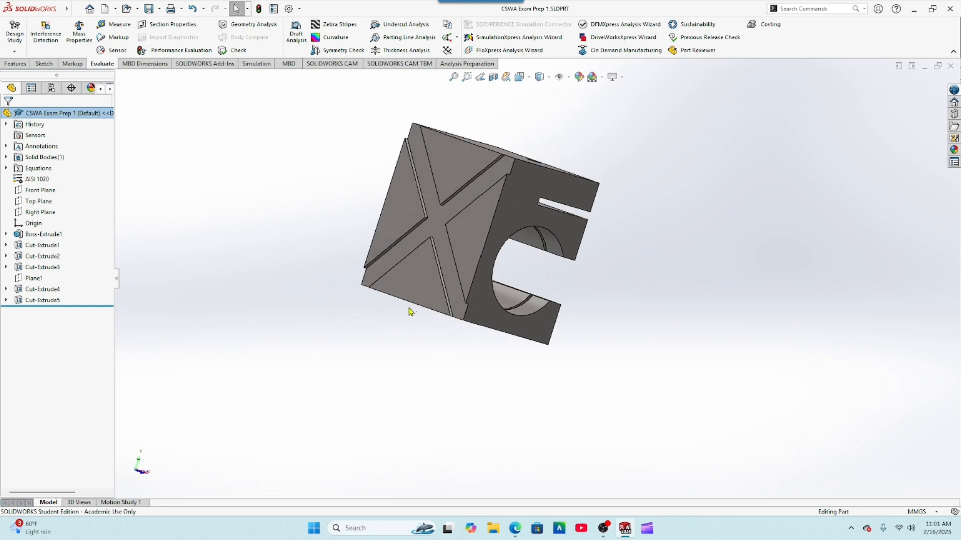